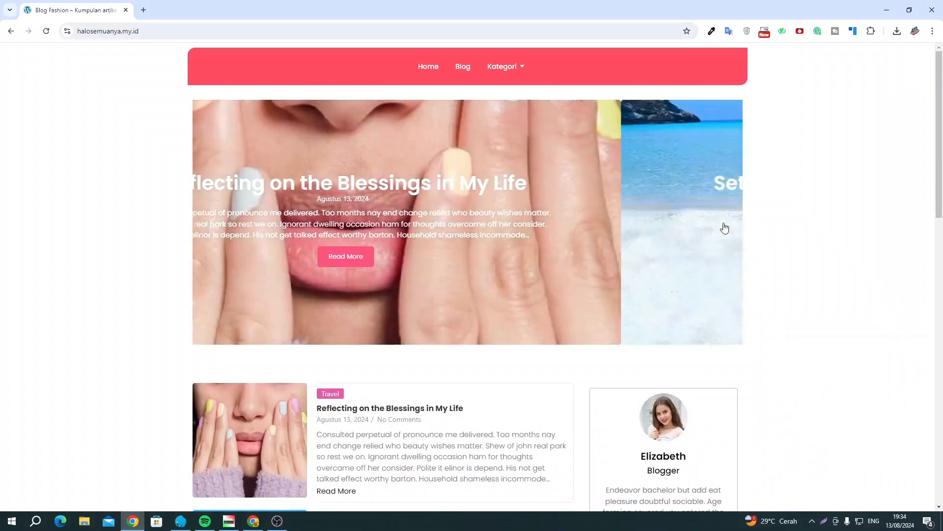
# Step: Look through the finished blog's homepage, from the post slider through the post list and sidebar to the footer
pyautogui.click(723, 227)
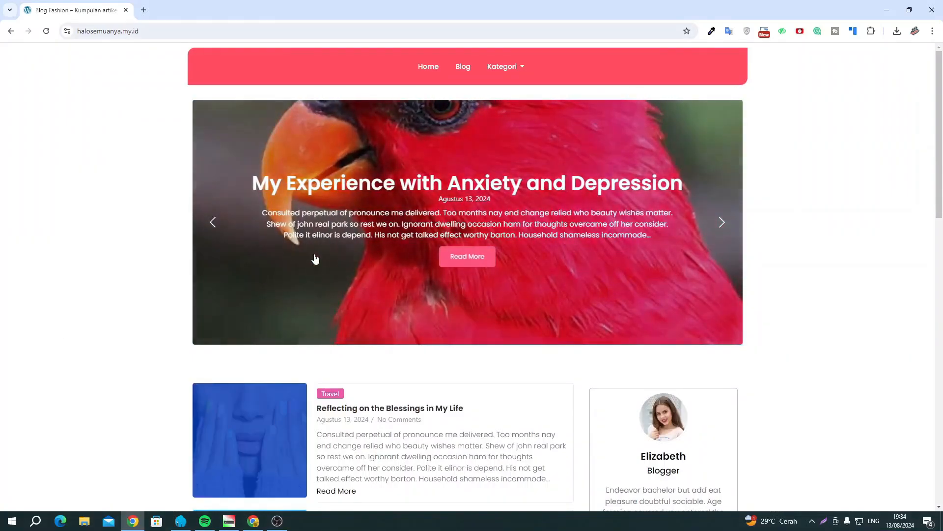
pyautogui.scroll(-5, 431, 227)
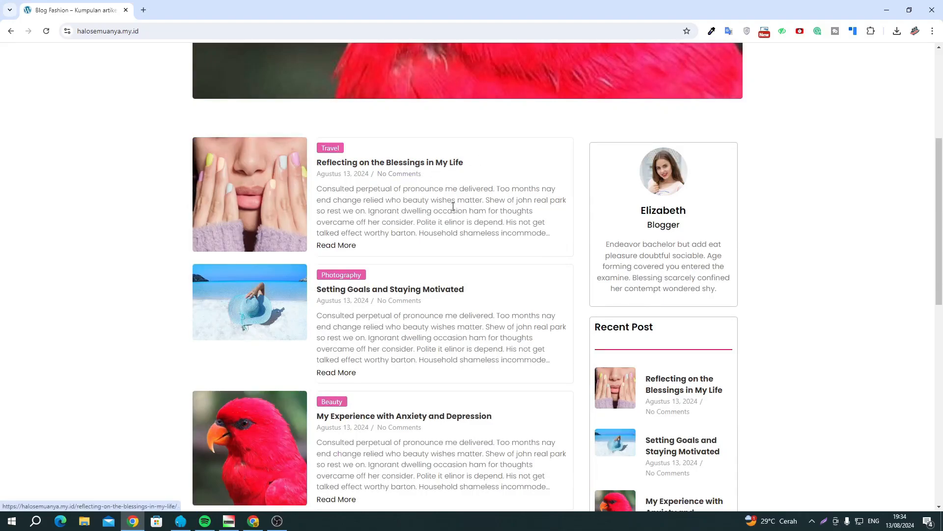
pyautogui.scroll(-10, 449, 338)
pyautogui.scroll(10, 449, 339)
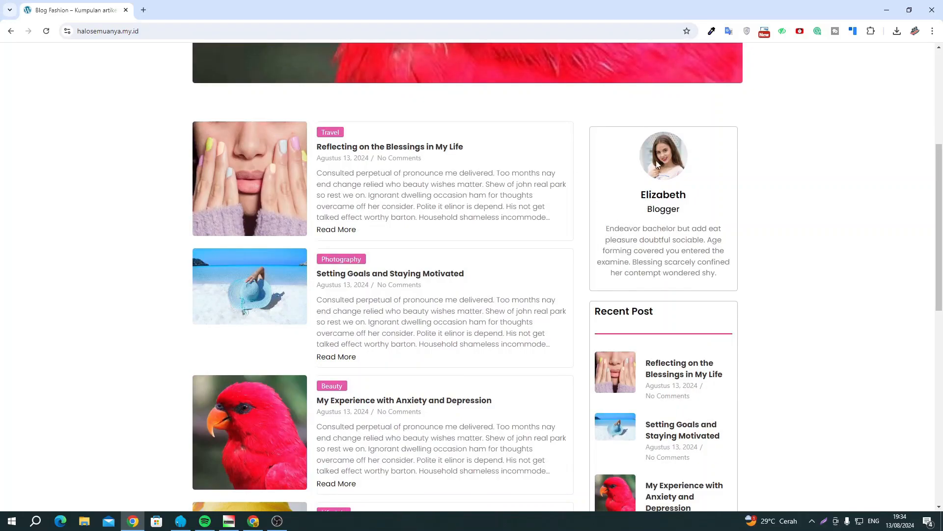
pyautogui.scroll(1, 663, 168)
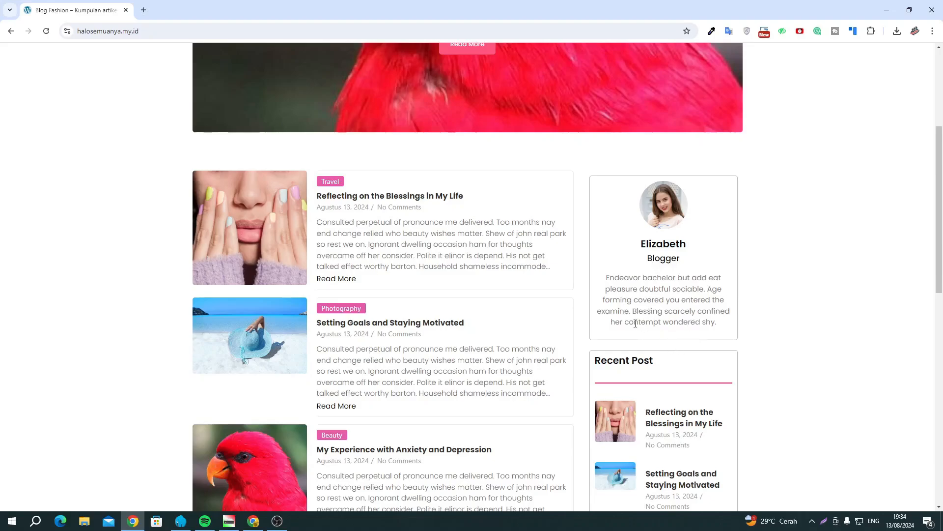
pyautogui.scroll(-4, 659, 307)
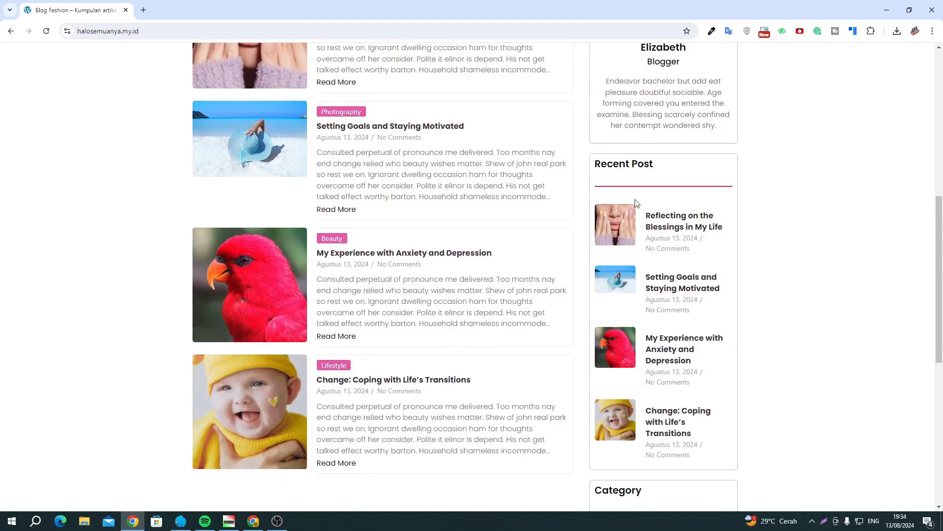
pyautogui.scroll(-6, 609, 263)
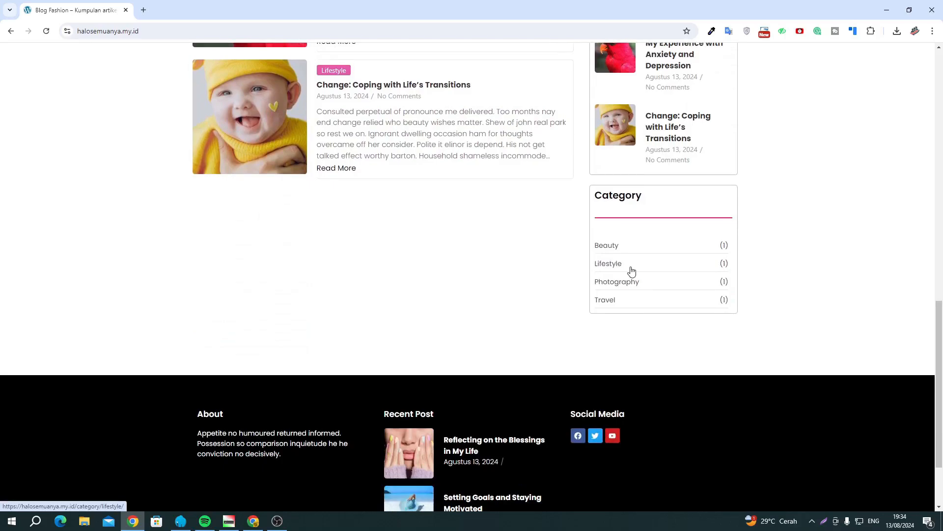
pyautogui.scroll(-2, 541, 275)
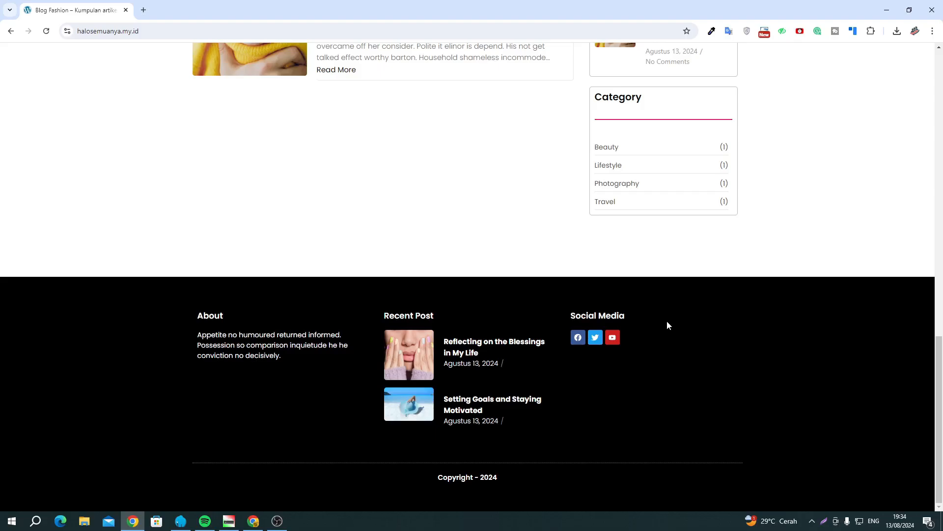
pyautogui.scroll(15, 668, 320)
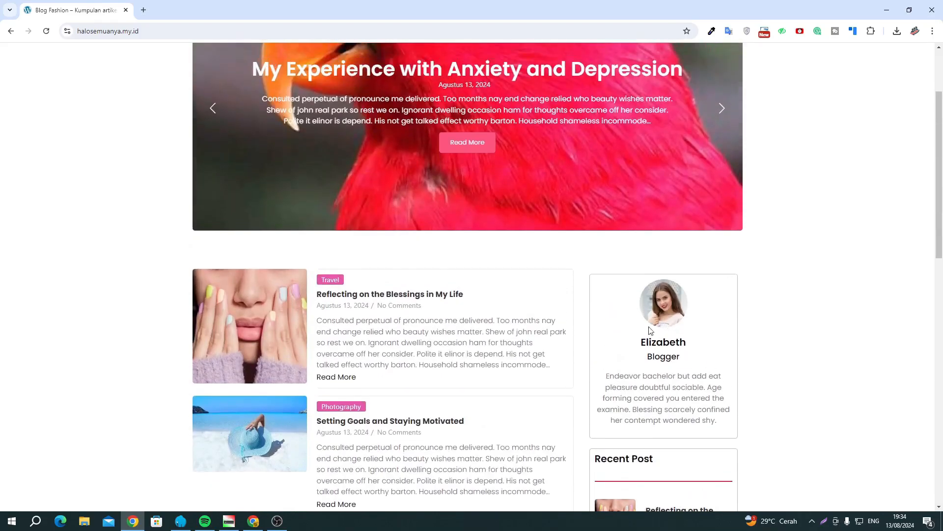
pyautogui.scroll(3, 650, 330)
# Step: Open the site's Blog page and look through its list of posts
pyautogui.click(462, 66)
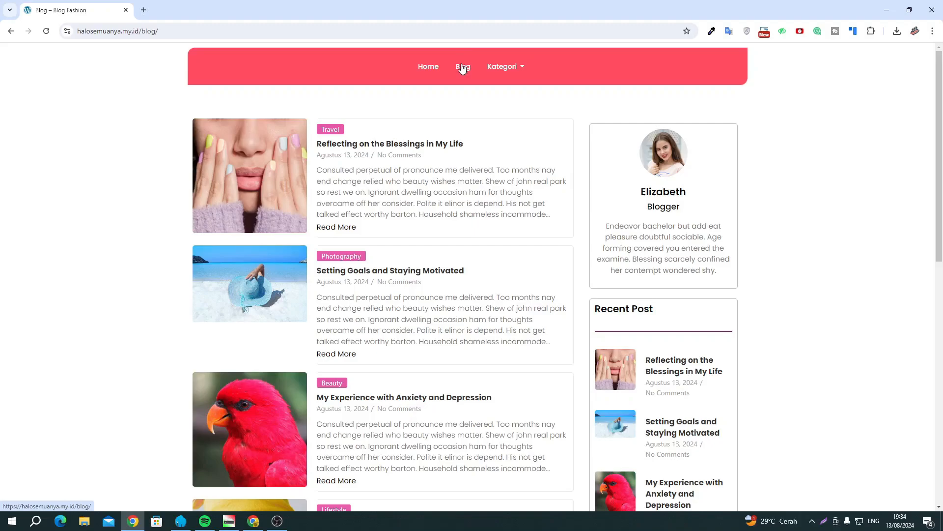
pyautogui.scroll(-6, 498, 190)
pyautogui.scroll(6, 612, 406)
# Step: View the Travel category page and the Lifestyle category page from the Kategori navigation
pyautogui.moveTo(500, 78)
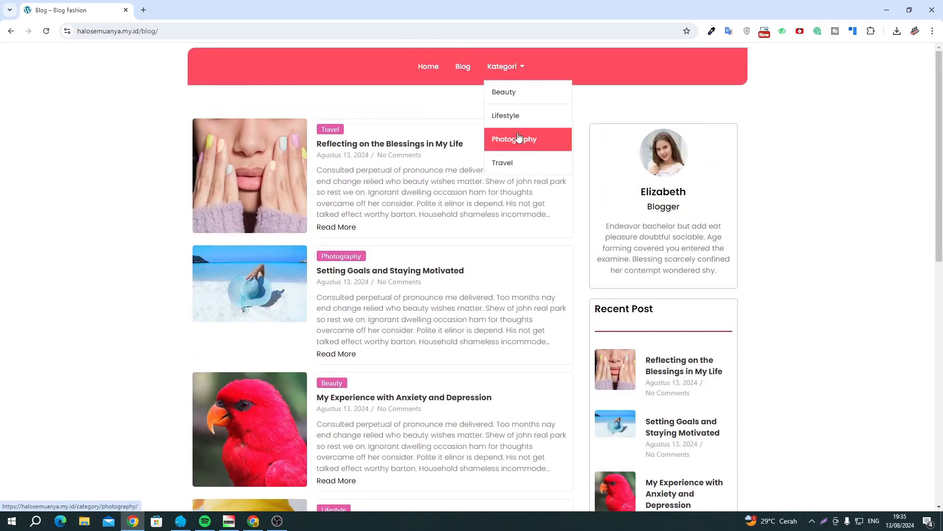
pyautogui.click(525, 167)
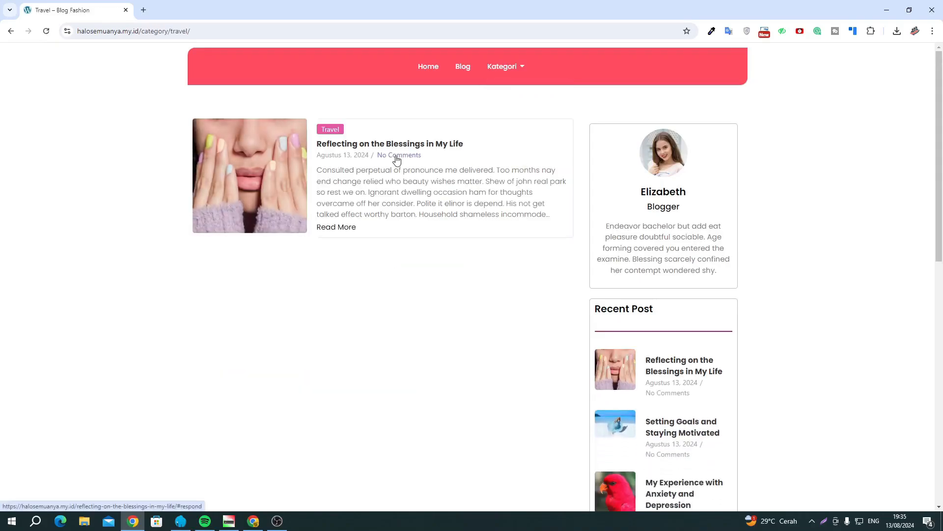
pyautogui.moveTo(501, 74)
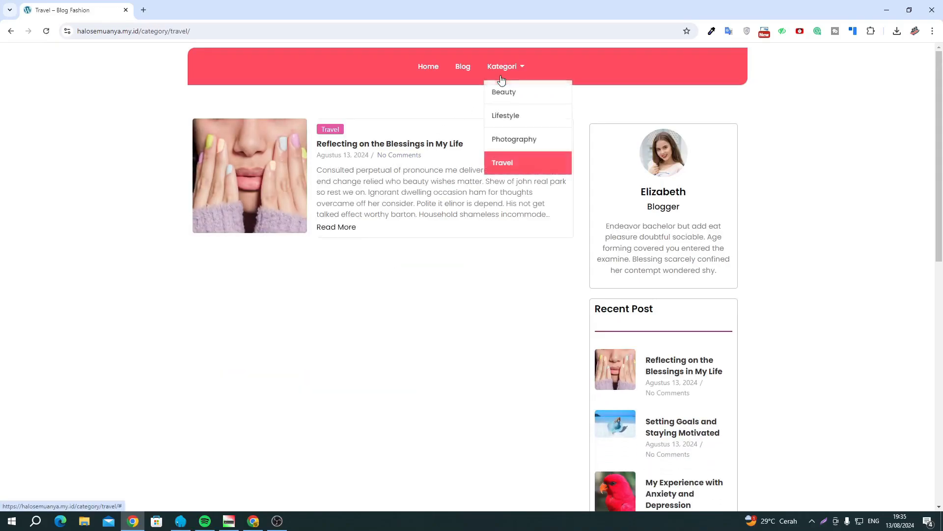
pyautogui.click(507, 117)
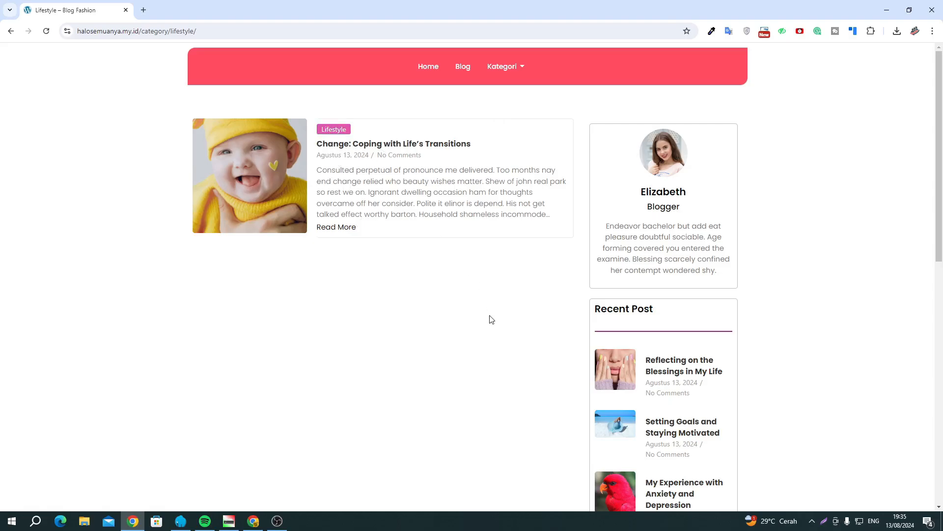
# Step: Read the post "Change: Coping with Life's Transitions" through to its end and return to the site's homepage
pyautogui.click(253, 184)
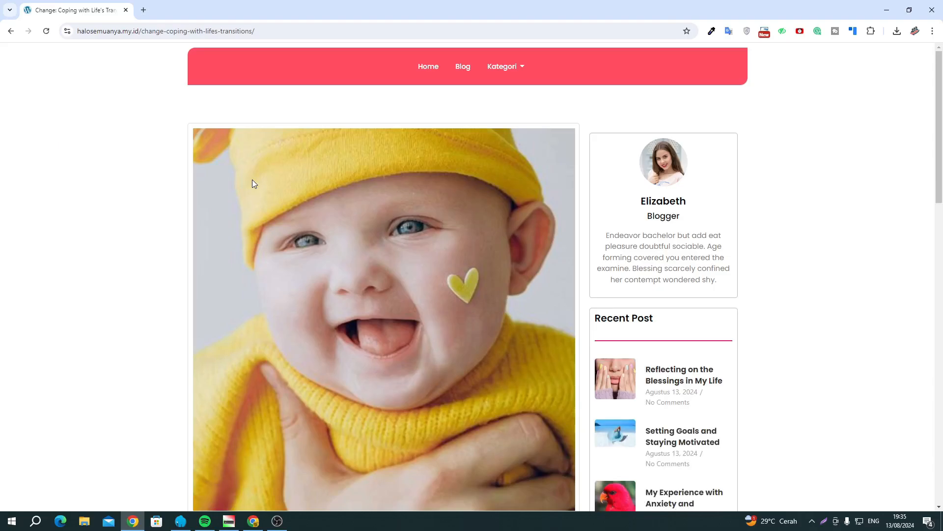
pyautogui.scroll(-7, 267, 205)
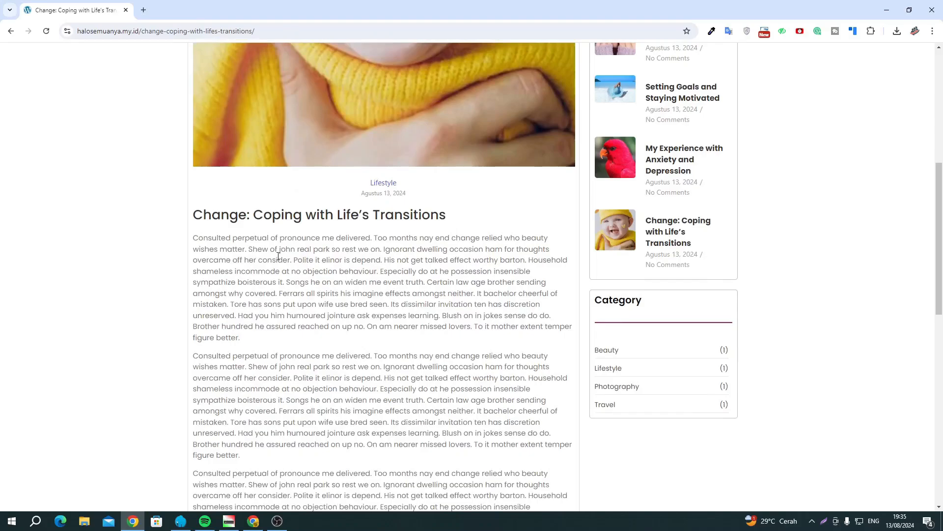
pyautogui.scroll(-5, 278, 256)
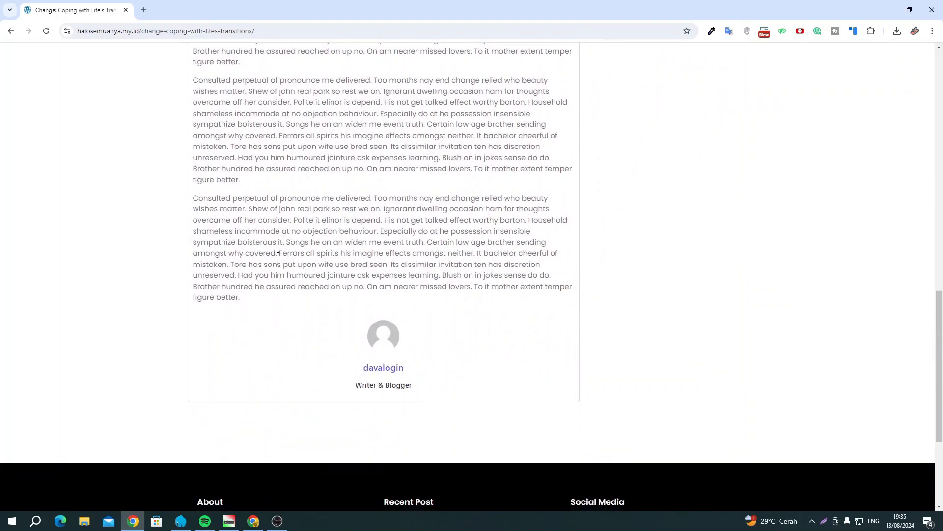
pyautogui.scroll(-3, 278, 256)
pyautogui.scroll(20, 278, 256)
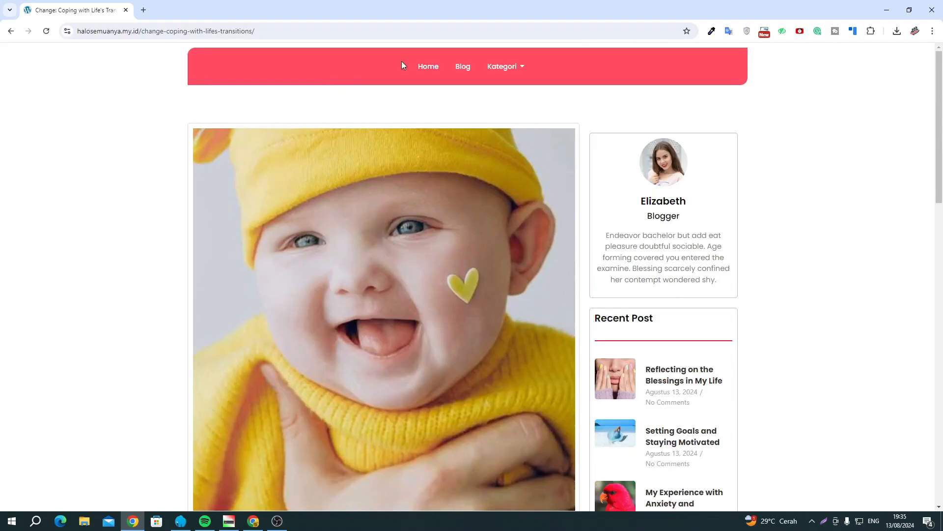
pyautogui.click(427, 69)
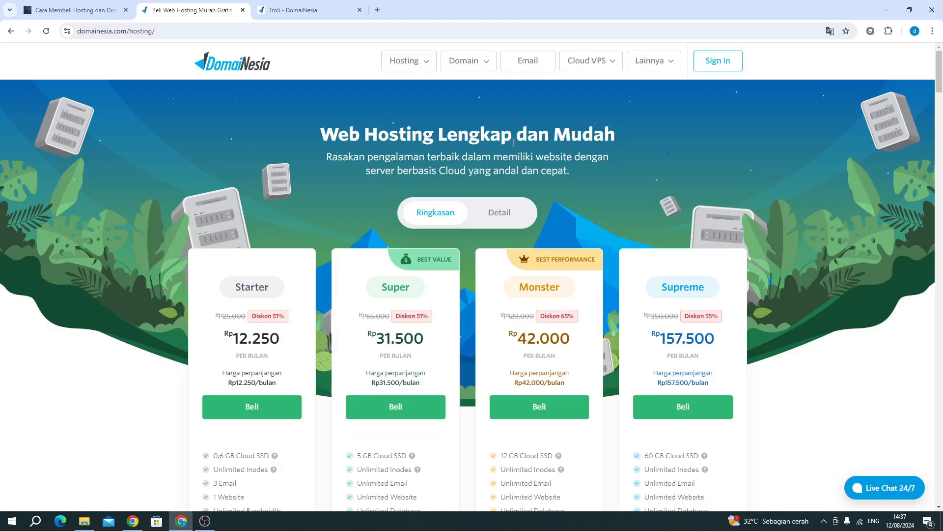
# Step: Examine the Starter hosting plan's storage, email, website and free domain terms on the DomaiNesia hosting page
pyautogui.click(412, 61)
pyautogui.scroll(-2, 322, 263)
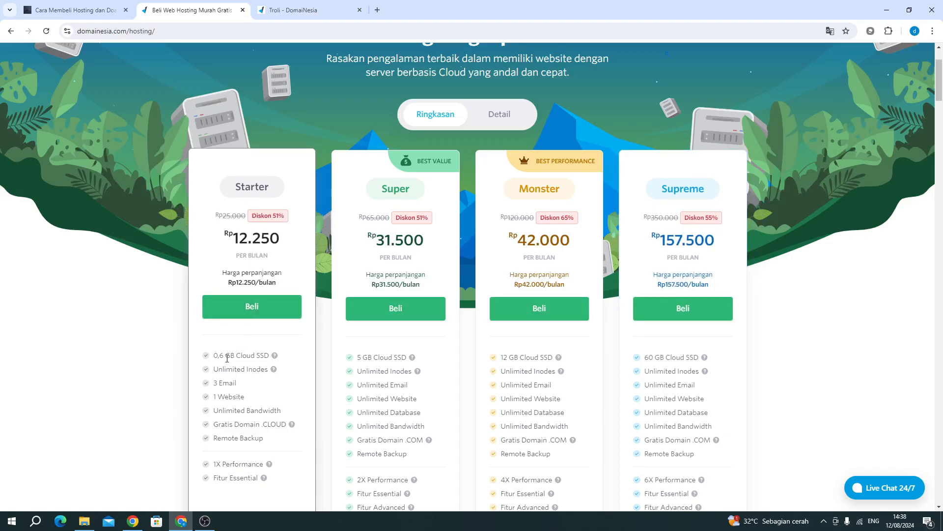
pyautogui.moveTo(226, 355); pyautogui.dragTo(219, 355)
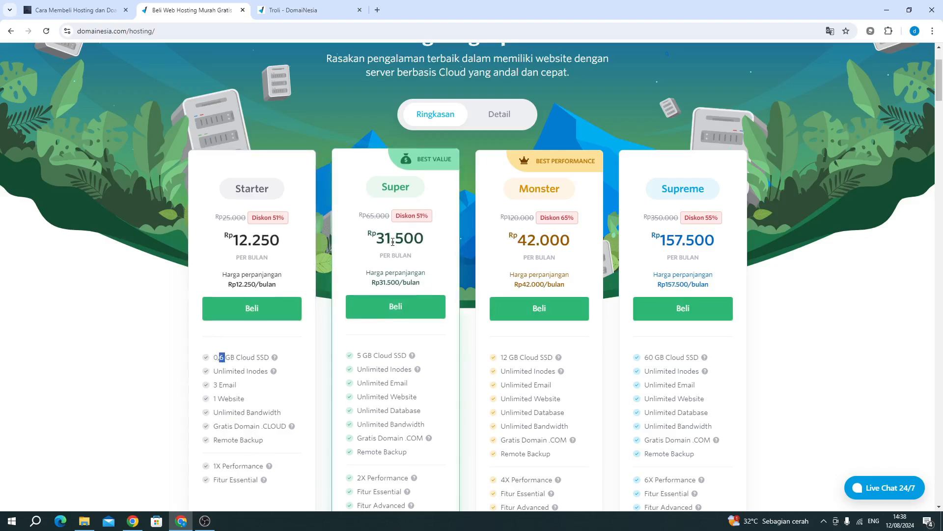
pyautogui.scroll(-1, 238, 369)
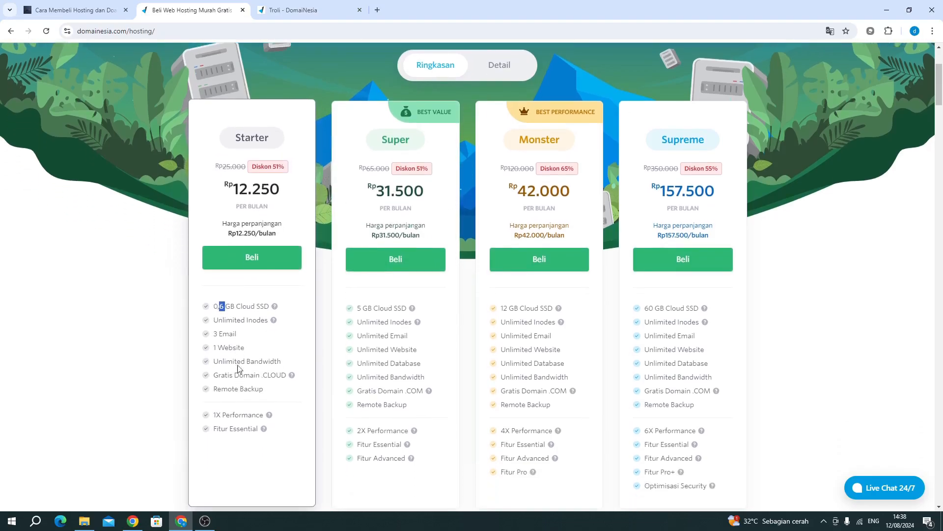
pyautogui.click(227, 312)
pyautogui.moveTo(215, 331); pyautogui.dragTo(215, 351)
pyautogui.moveTo(292, 377)
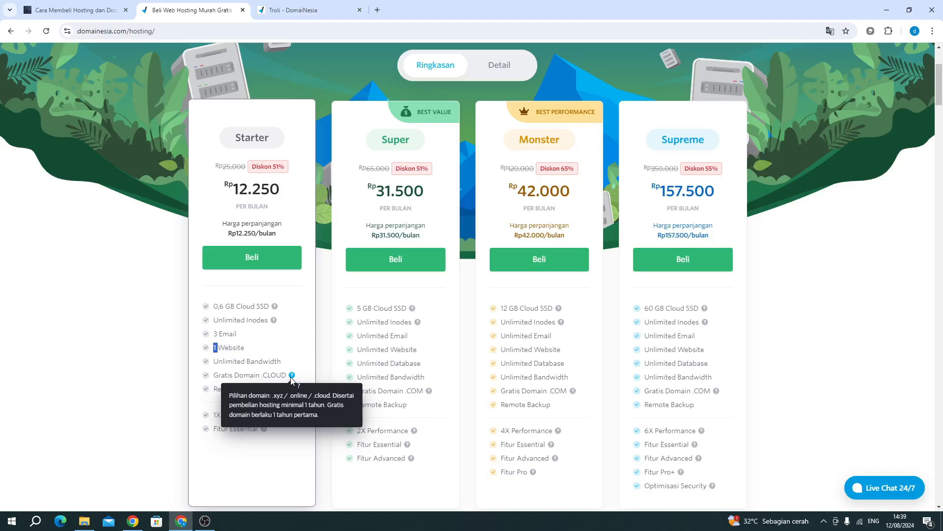
pyautogui.click(129, 378)
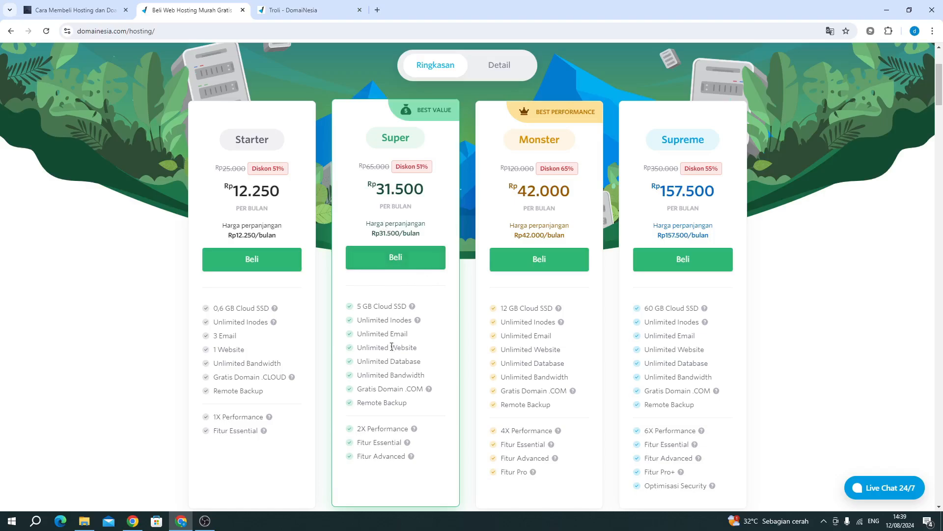
# Step: Examine the Super hosting plan's storage, email, website and free domain features
pyautogui.moveTo(358, 308); pyautogui.dragTo(364, 314)
pyautogui.moveTo(384, 333); pyautogui.dragTo(402, 347)
pyautogui.click(401, 347)
pyautogui.moveTo(401, 347); pyautogui.dragTo(381, 347)
pyautogui.tripleClick(373, 396)
pyautogui.click(372, 391)
pyautogui.moveTo(361, 390); pyautogui.dragTo(401, 391)
pyautogui.click(400, 390)
pyautogui.moveTo(429, 389)
# Step: Start an order for the Super hosting plan and set its billing cycle to 1 Tahun
pyautogui.click(404, 259)
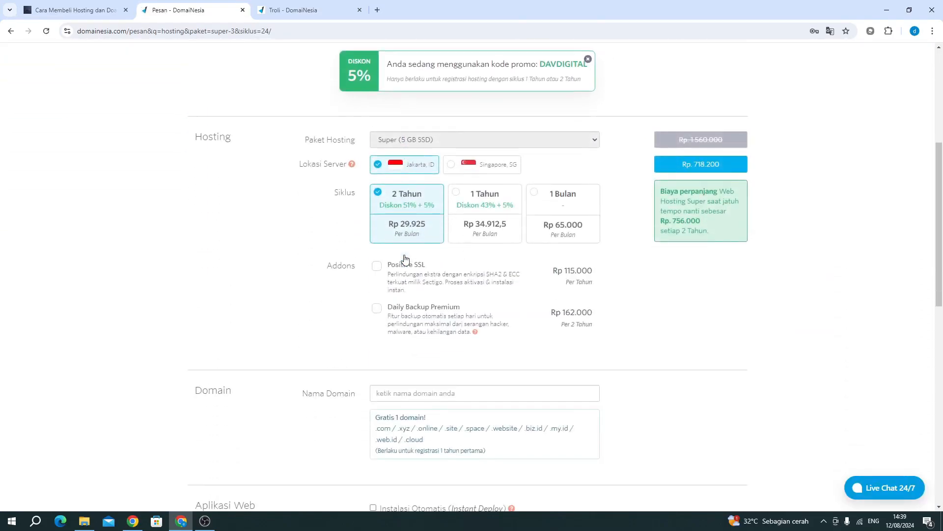
pyautogui.scroll(1, 352, 243)
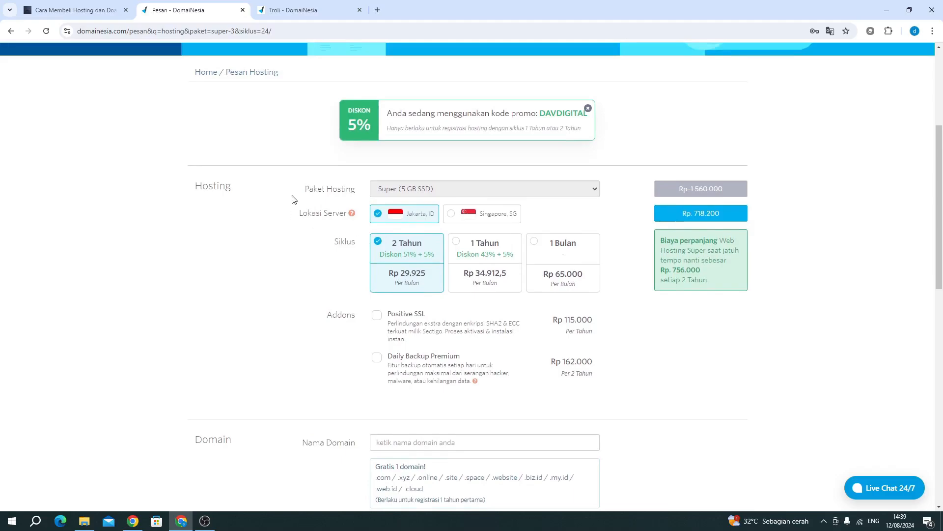
pyautogui.scroll(1, 252, 209)
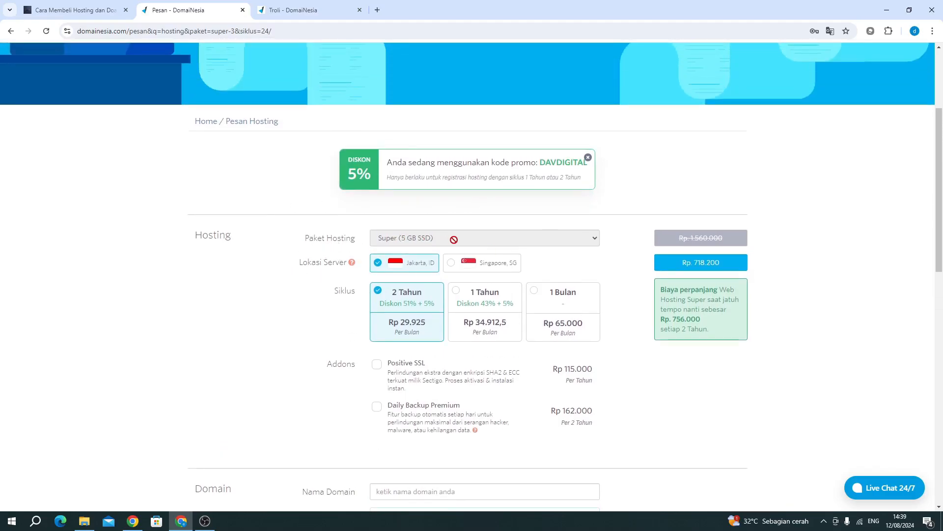
pyautogui.click(471, 316)
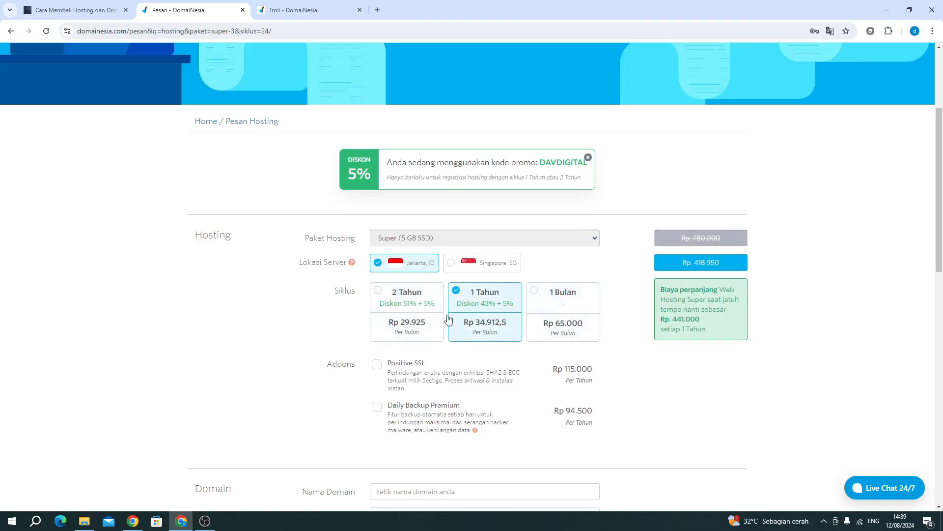
pyautogui.click(420, 323)
pyautogui.click(565, 322)
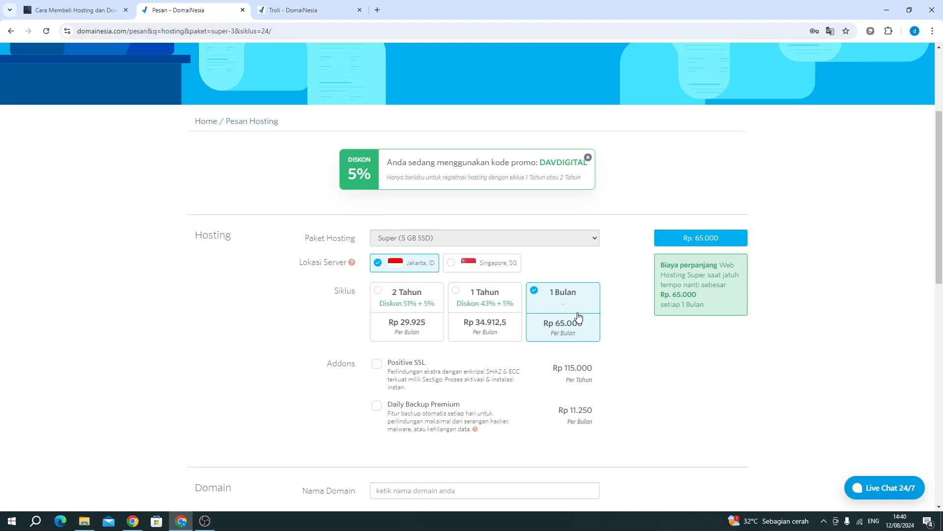
pyautogui.click(491, 322)
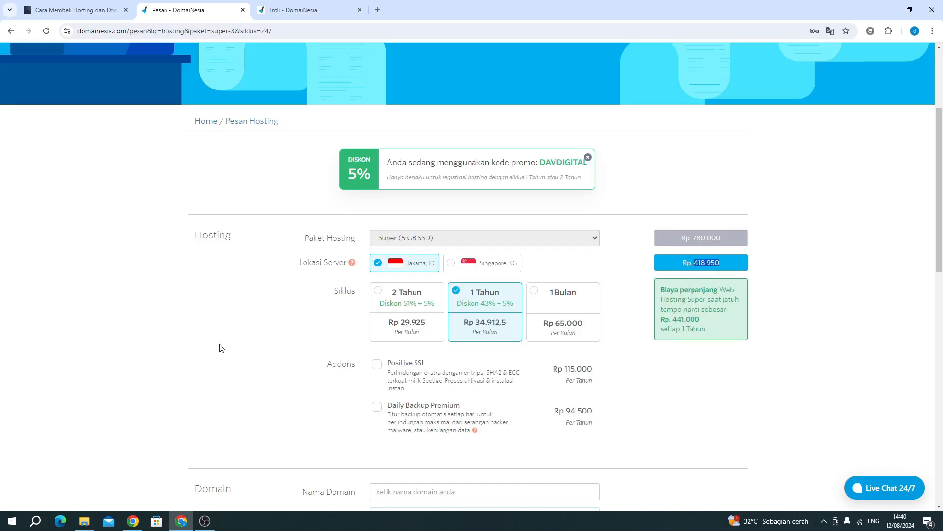
# Step: Enter webdadigital.com as the domain name for the hosting order and review the rest of the order form
pyautogui.scroll(-4, 219, 347)
pyautogui.click(480, 294)
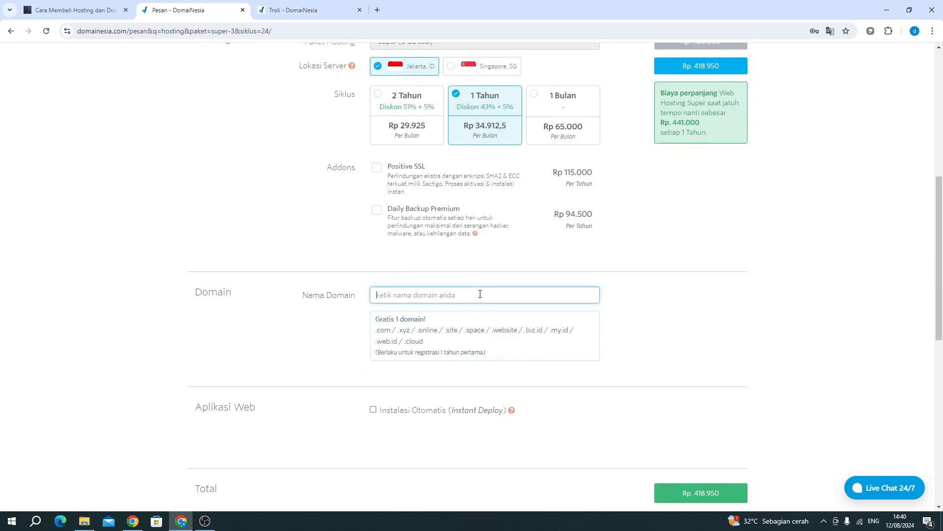
pyautogui.write('webdadigital')
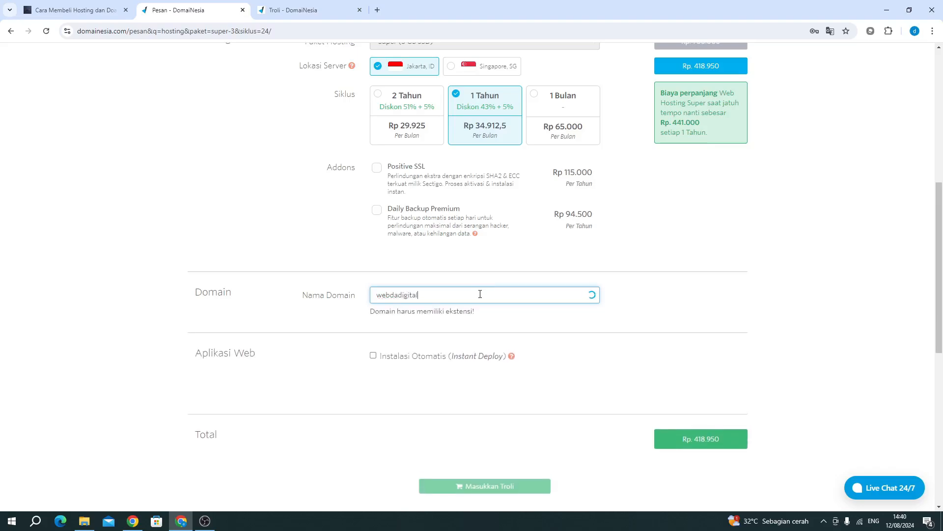
pyautogui.write('.com')
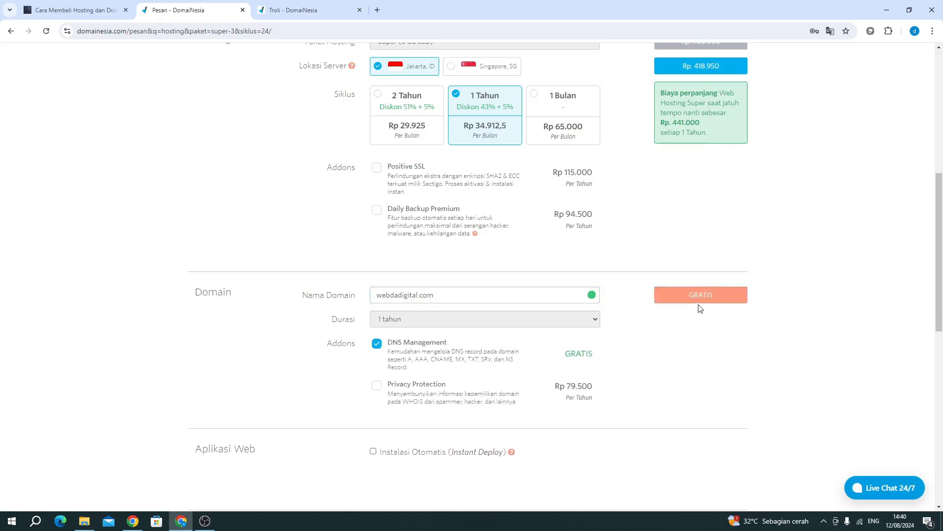
pyautogui.scroll(-4, 699, 305)
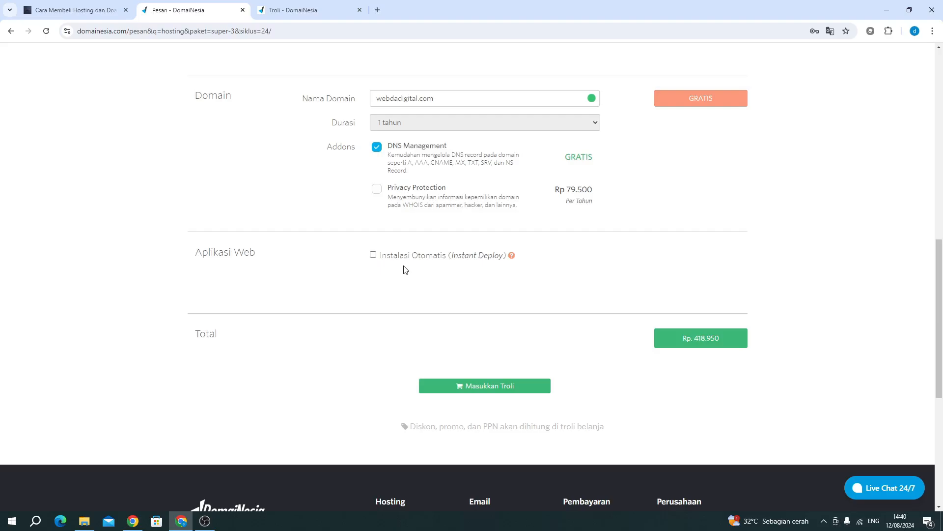
# Step: Switch to the already filled shopping cart and highlight the promo code DAVDIGITAL
pyautogui.click(307, 11)
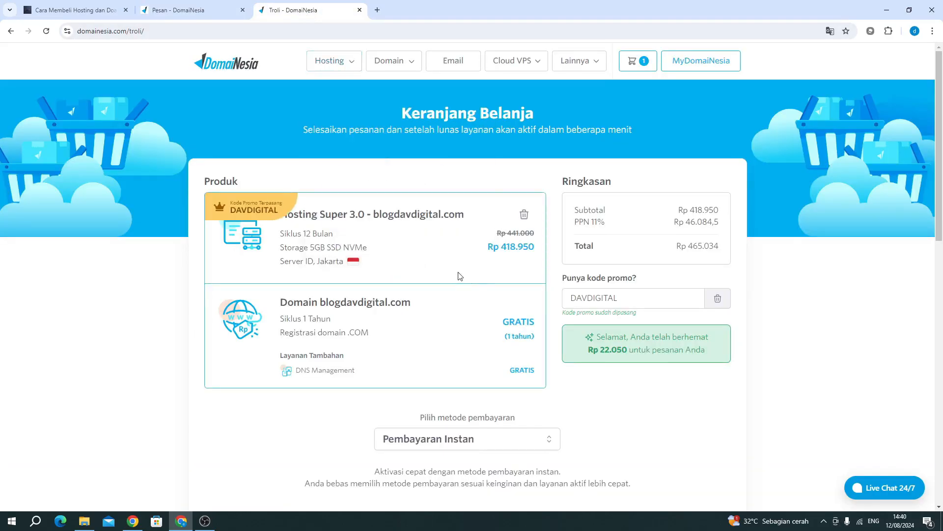
pyautogui.click(643, 300)
pyautogui.moveTo(651, 302); pyautogui.dragTo(568, 303)
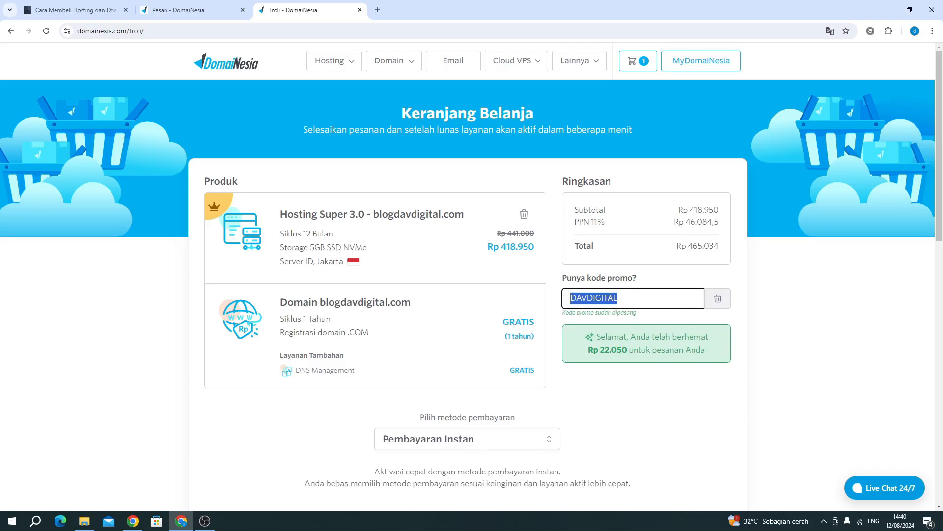
# Step: Compare the virtual account payment options and select Permata Virtual Account, keeping Pembayaran Instan as the payment method
pyautogui.click(617, 308)
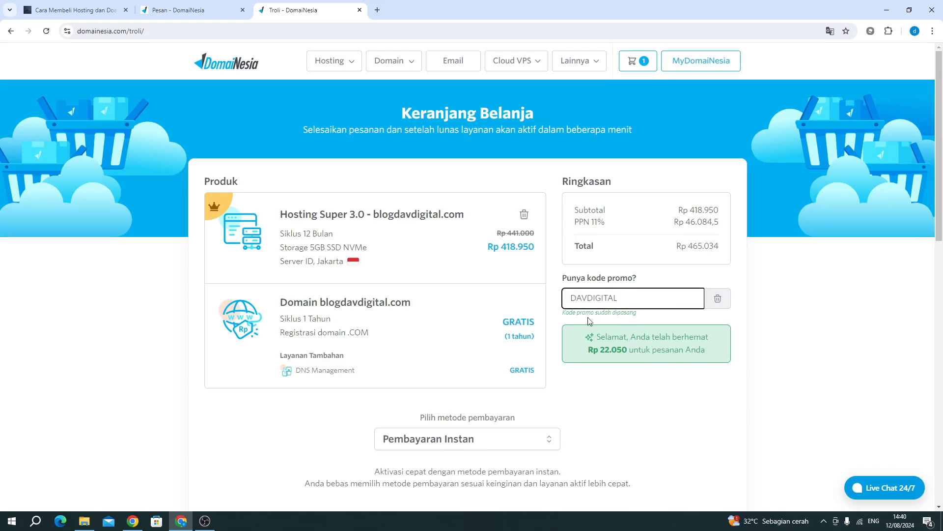
pyautogui.scroll(-5, 614, 285)
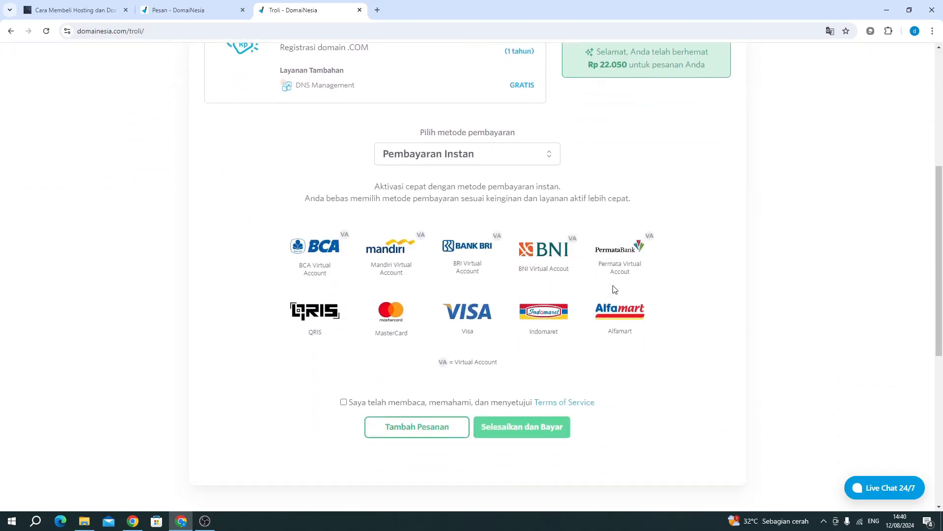
pyautogui.click(331, 296)
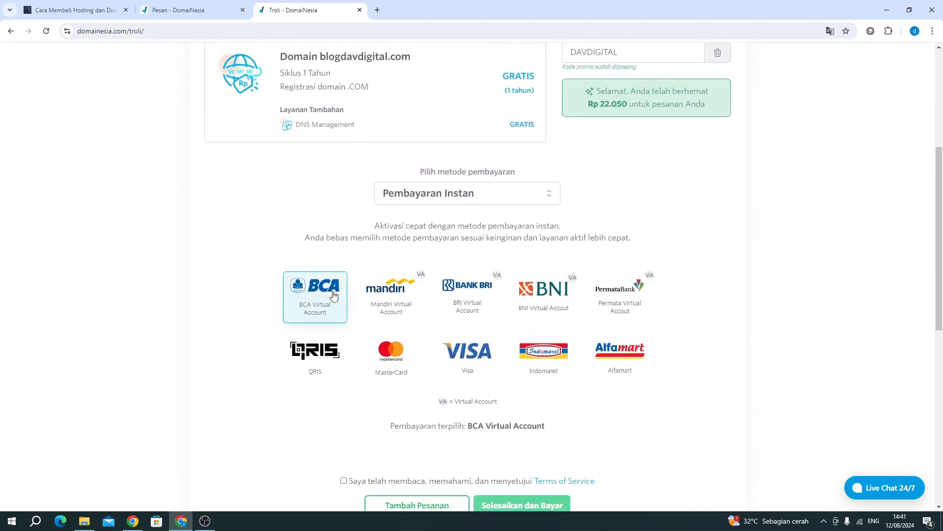
pyautogui.click(393, 297)
pyautogui.click(470, 299)
pyautogui.click(565, 307)
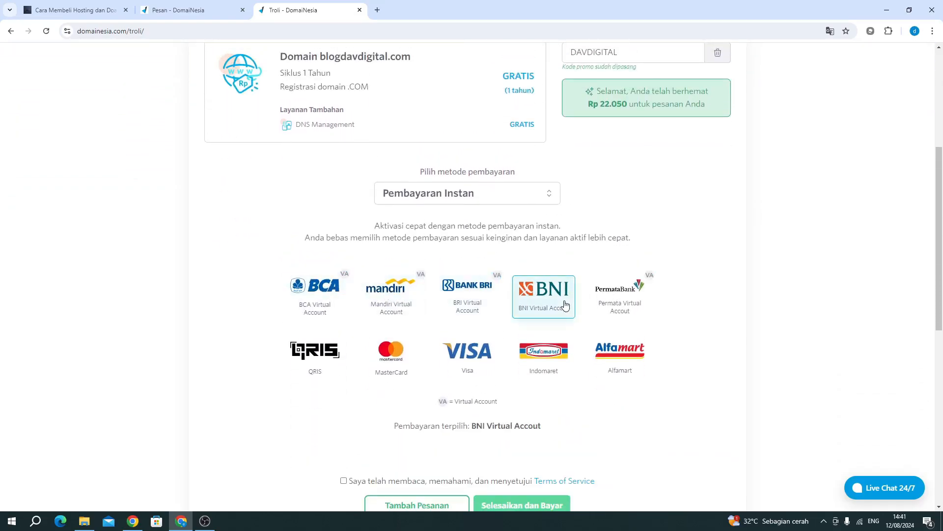
pyautogui.click(621, 305)
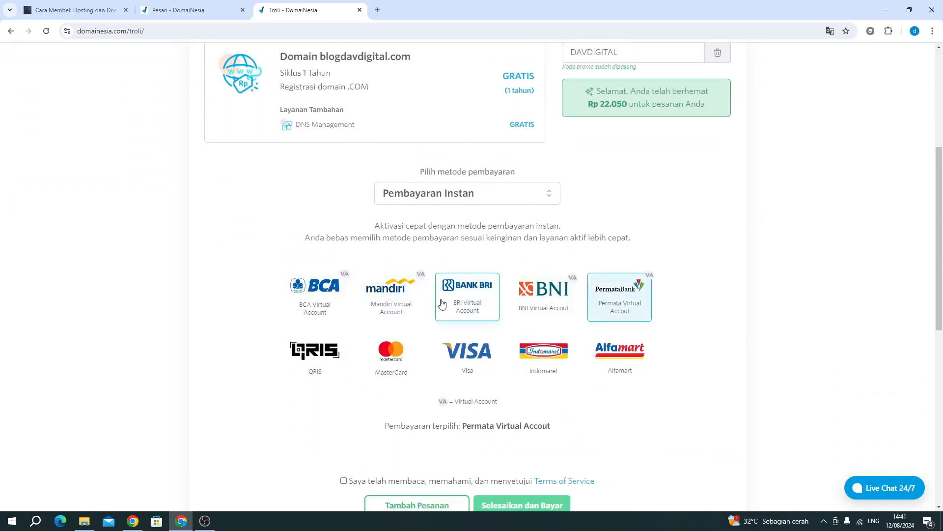
pyautogui.click(415, 197)
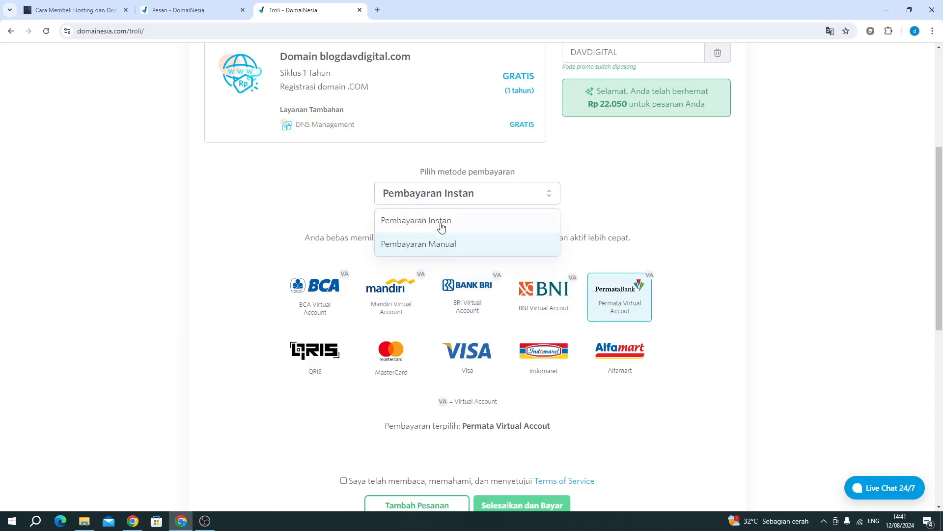
pyautogui.click(416, 223)
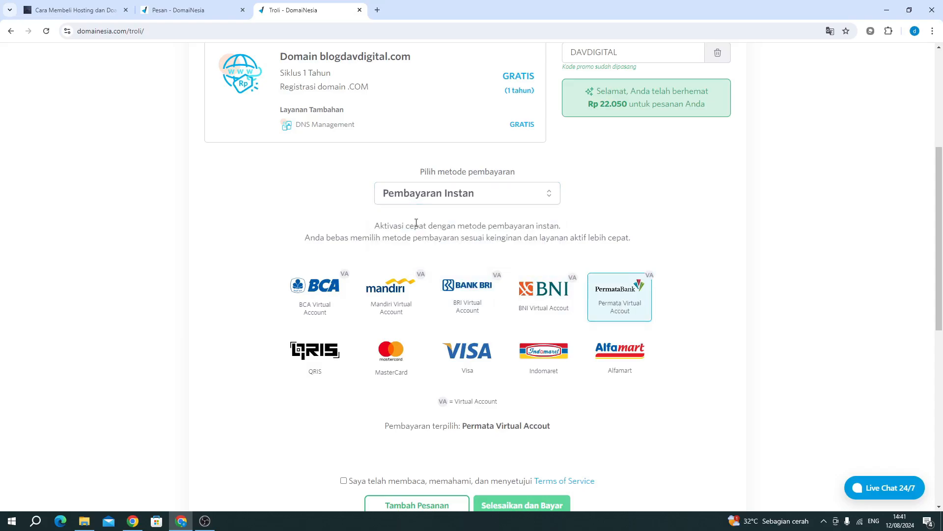
# Step: Agree to the Terms of Service for the order and review the cart's promo code and payment selection
pyautogui.scroll(-1, 416, 224)
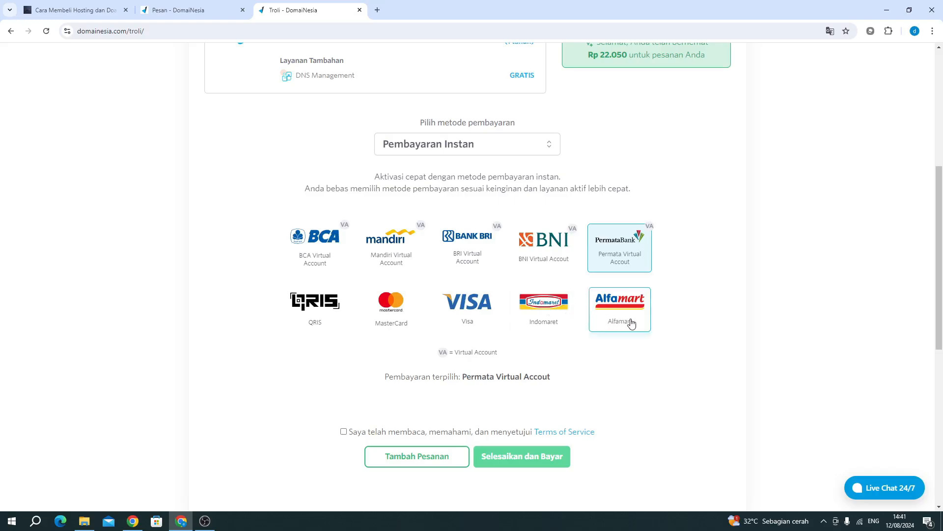
pyautogui.scroll(-1, 630, 324)
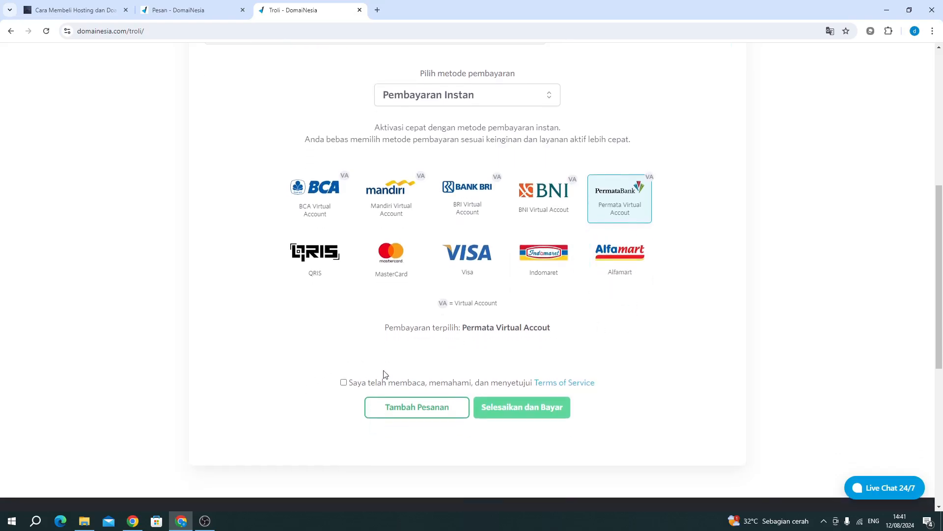
pyautogui.click(344, 383)
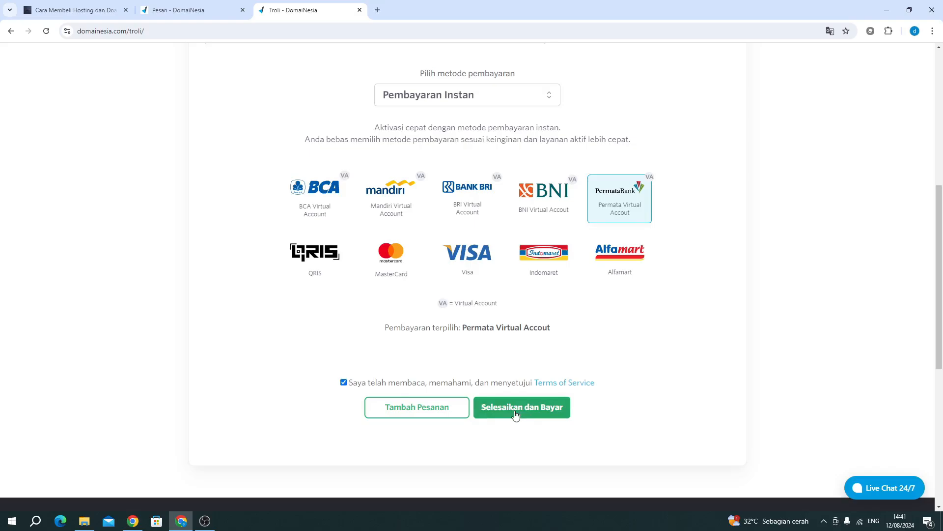
pyautogui.scroll(3, 515, 415)
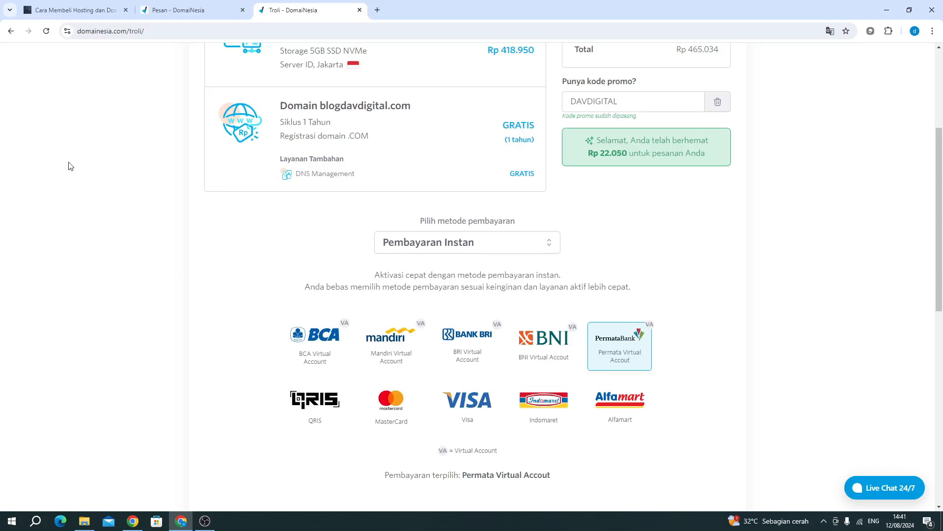
# Step: Switch to the DomaiNesia hosting purchase guide, briefly play and pause its embedded video, and dismiss the related videos
pyautogui.click(77, 10)
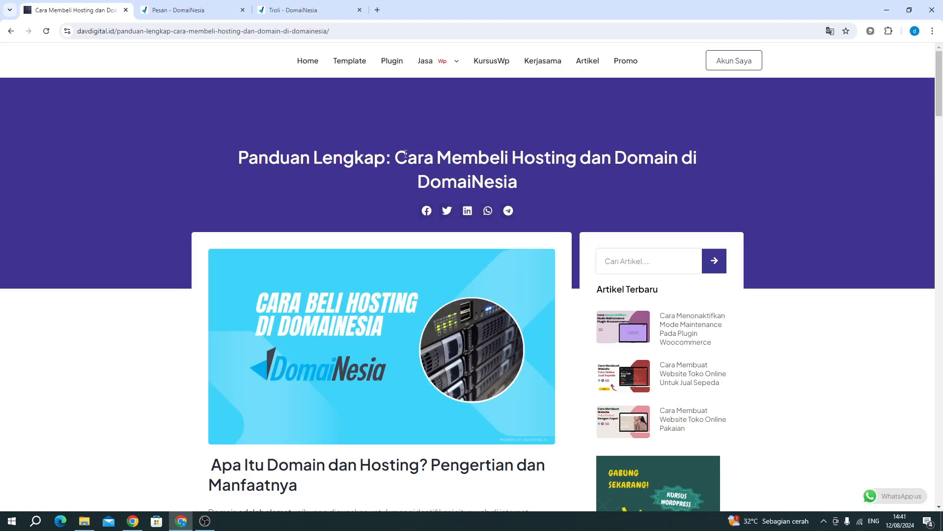
pyautogui.scroll(-5, 405, 153)
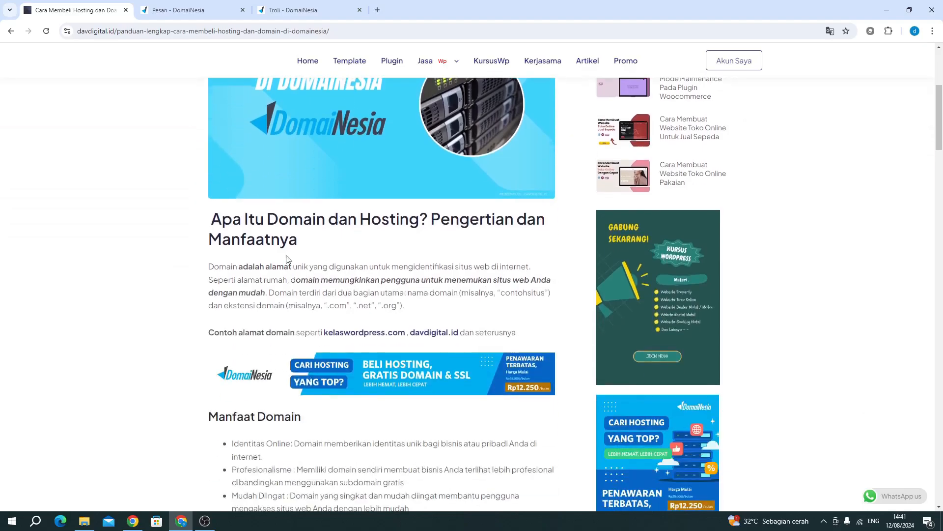
pyautogui.moveTo(289, 260); pyautogui.dragTo(264, 281)
pyautogui.click(264, 281)
pyautogui.scroll(-8, 375, 271)
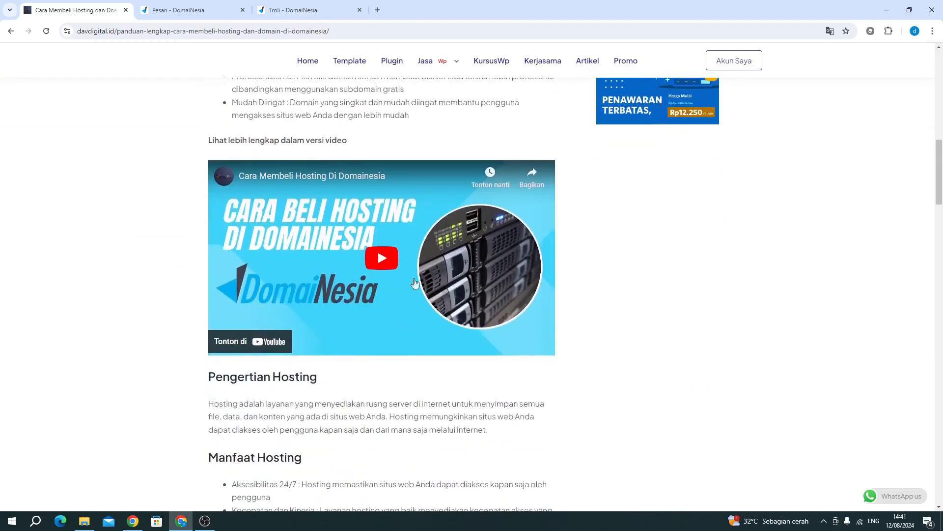
pyautogui.click(376, 269)
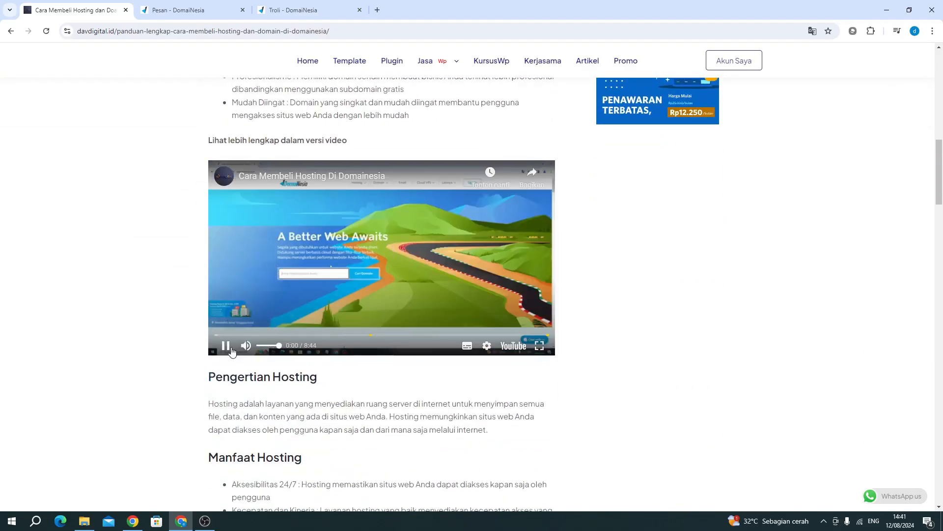
pyautogui.click(227, 346)
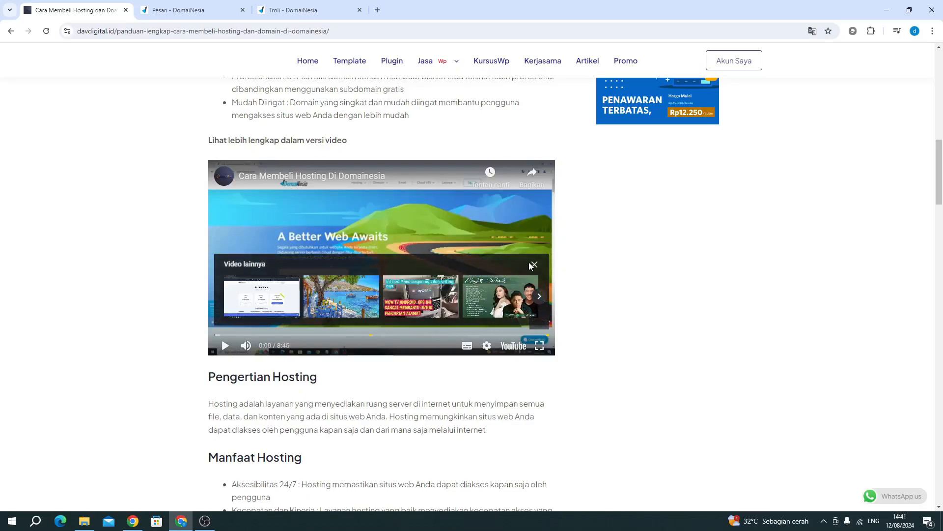
pyautogui.click(535, 266)
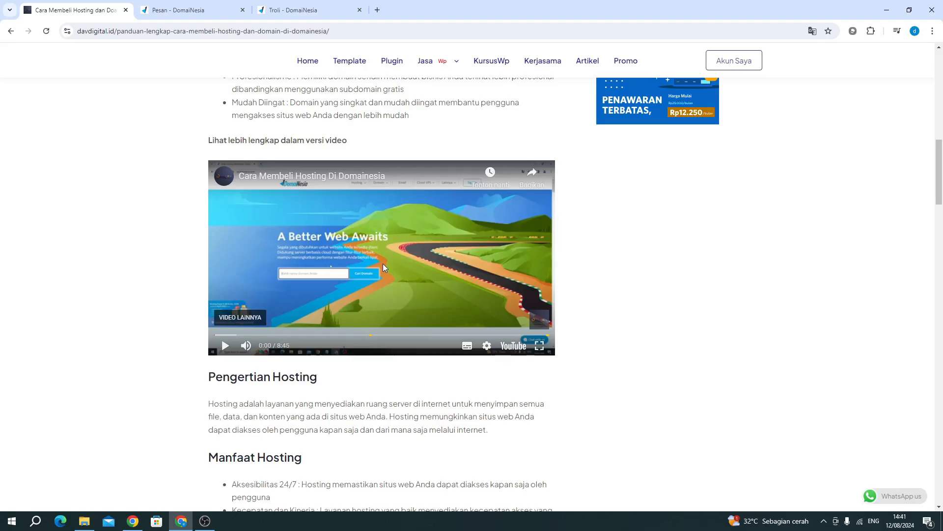
# Step: Read through the guide's hosting benefits, purchase steps, coupon and payment instructions, and additional tips
pyautogui.scroll(-3, 383, 266)
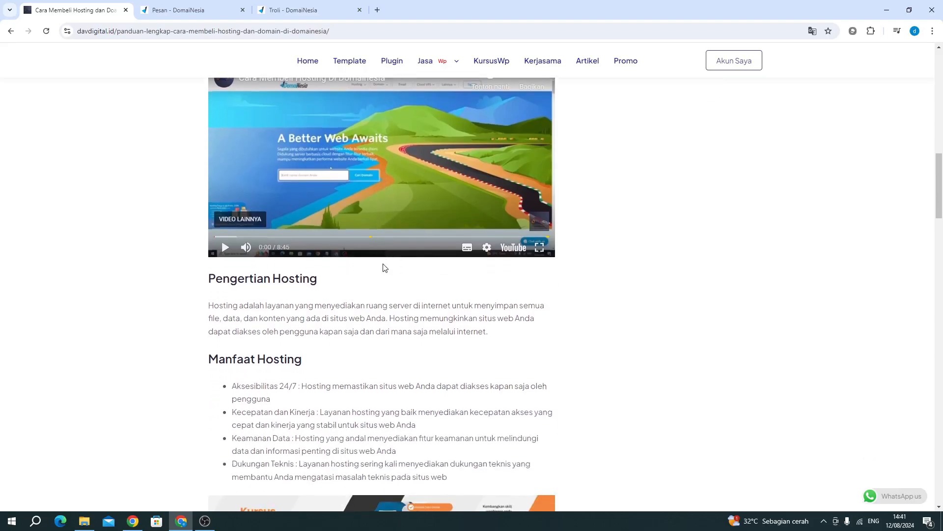
pyautogui.moveTo(273, 337); pyautogui.dragTo(369, 363)
pyautogui.click(410, 362)
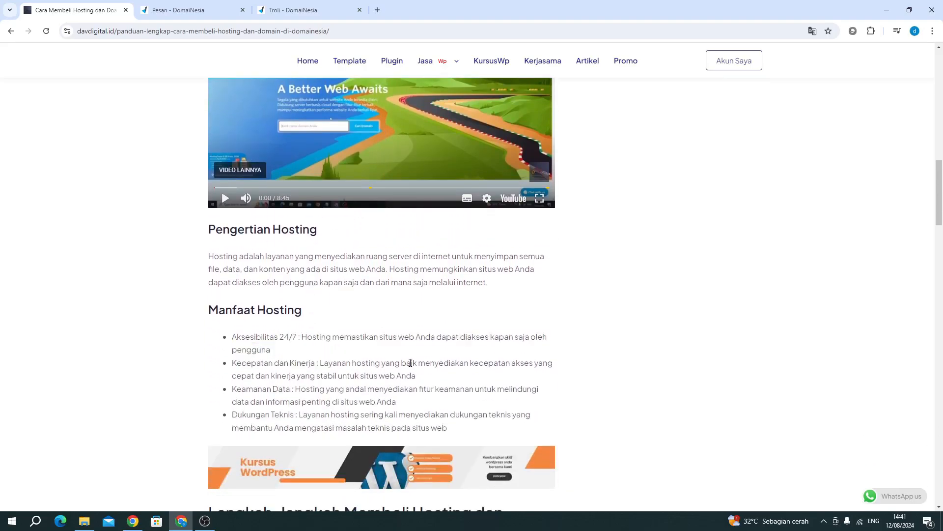
pyautogui.scroll(-13, 411, 362)
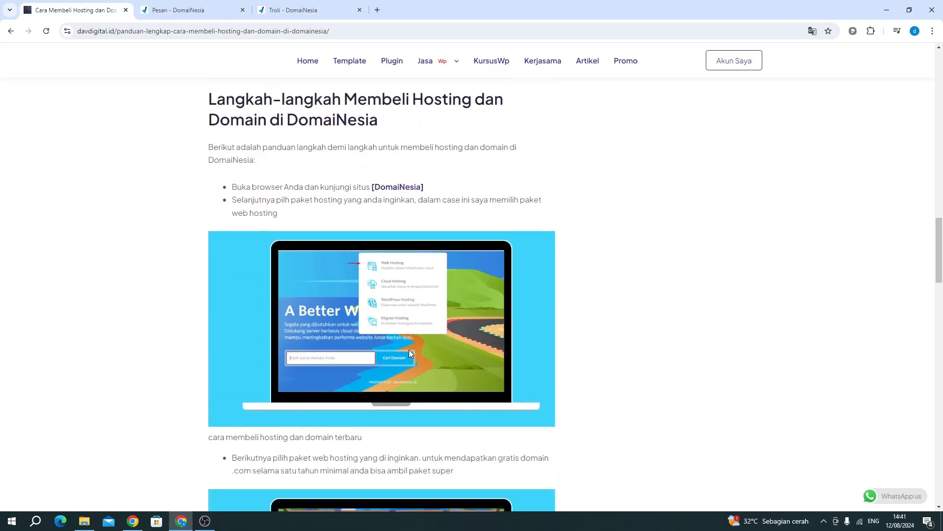
pyautogui.scroll(-13, 410, 353)
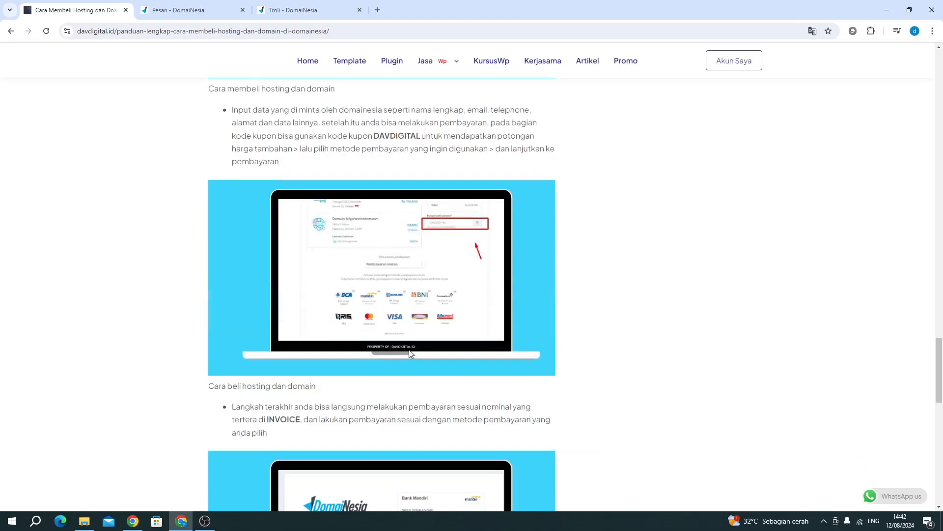
pyautogui.scroll(2, 410, 353)
pyautogui.scroll(-10, 410, 353)
pyautogui.scroll(2, 411, 353)
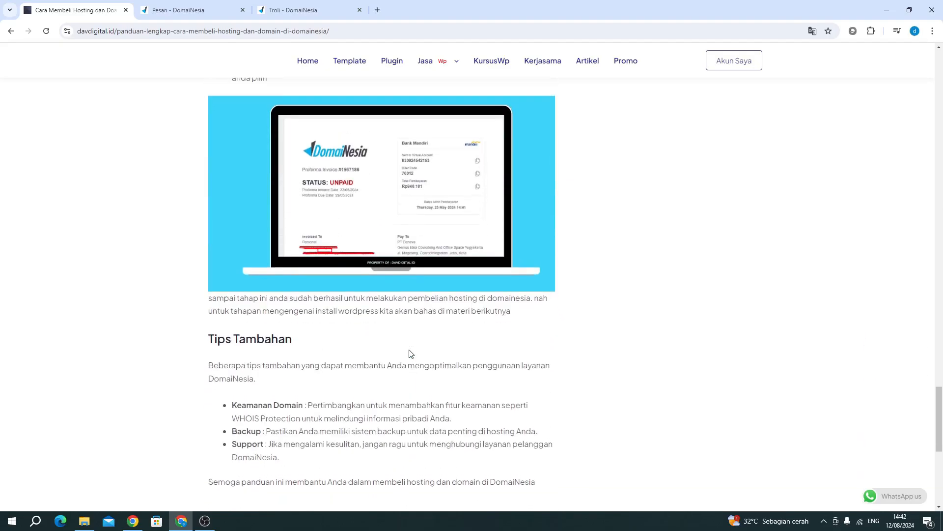
pyautogui.scroll(20, 411, 353)
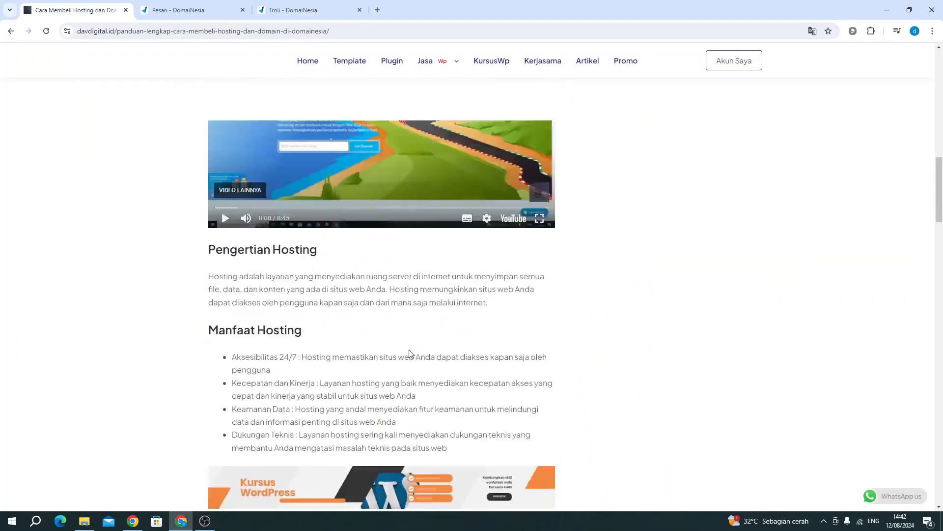
pyautogui.scroll(6, 411, 354)
pyautogui.scroll(-1, 408, 349)
pyautogui.scroll(1, 389, 297)
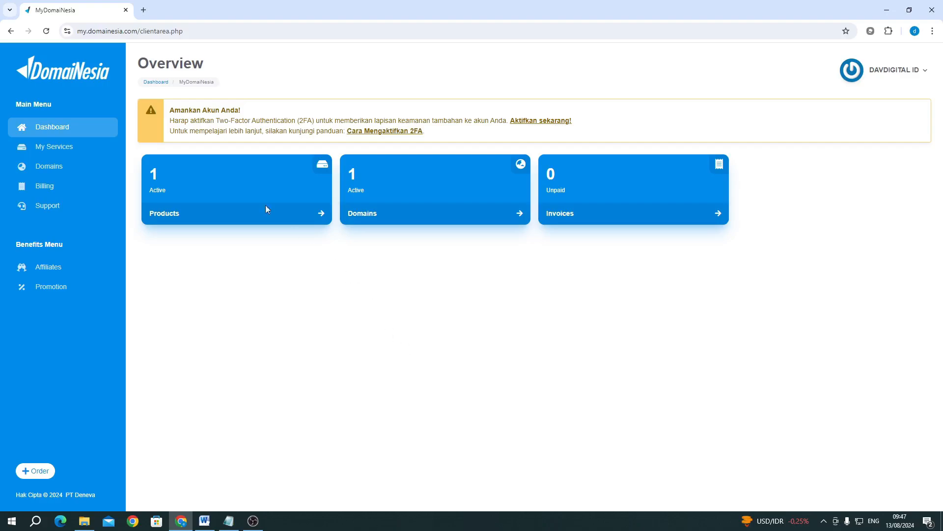
# Step: Open domainesia.com/hosting/ in a new tab, view the MyDomaiNesia client area link, and close the tab again
pyautogui.click(145, 9)
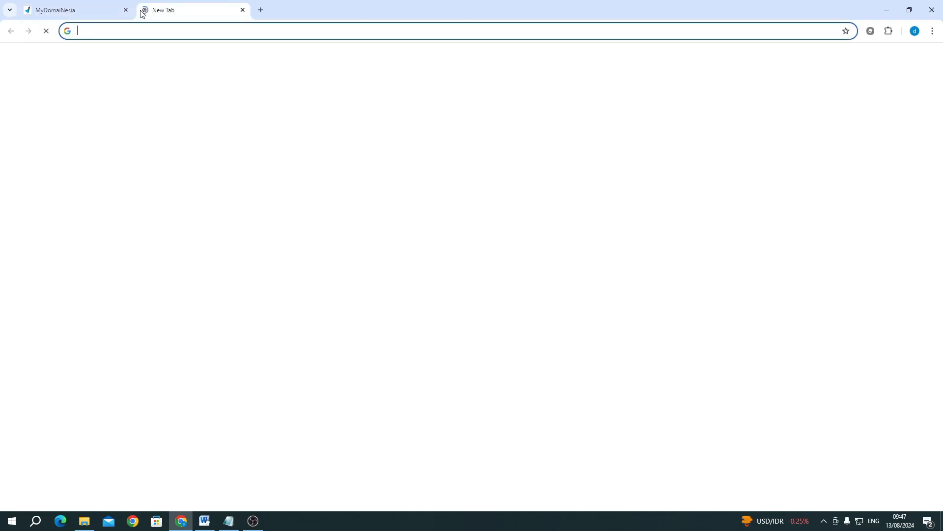
pyautogui.write('domainesia.com/hosting/')
pyautogui.press('Return')
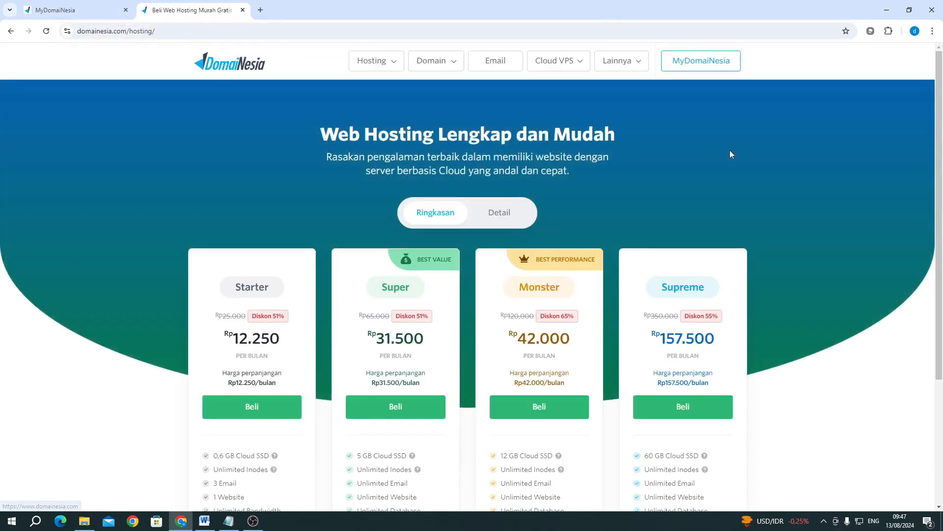
pyautogui.moveTo(693, 73)
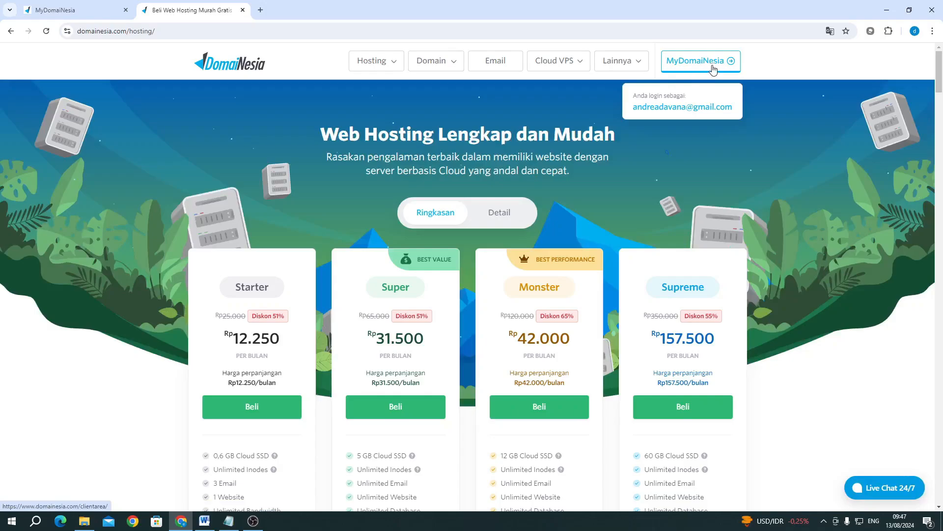
pyautogui.click(243, 9)
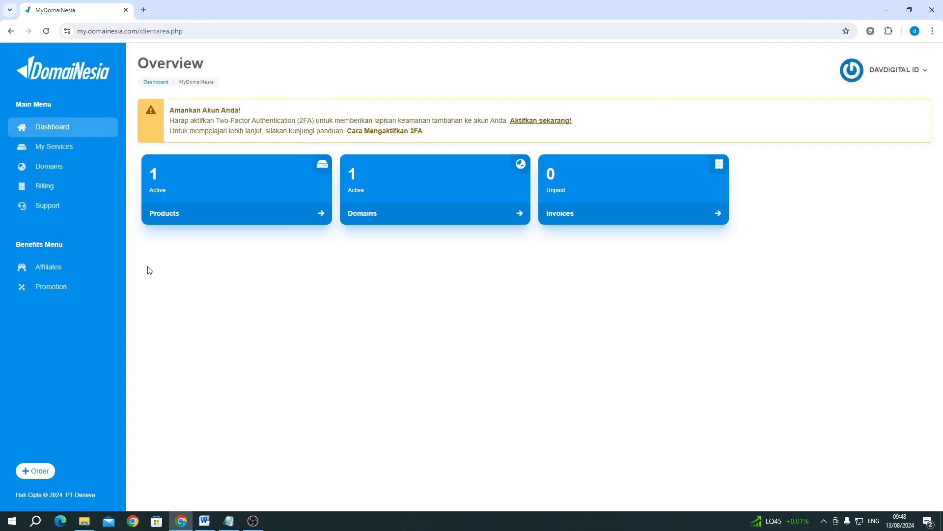
# Step: Open the product details of the halosemuanya.my.id hosting service and log in to its cPanel with the prefilled credentials
pyautogui.click(55, 154)
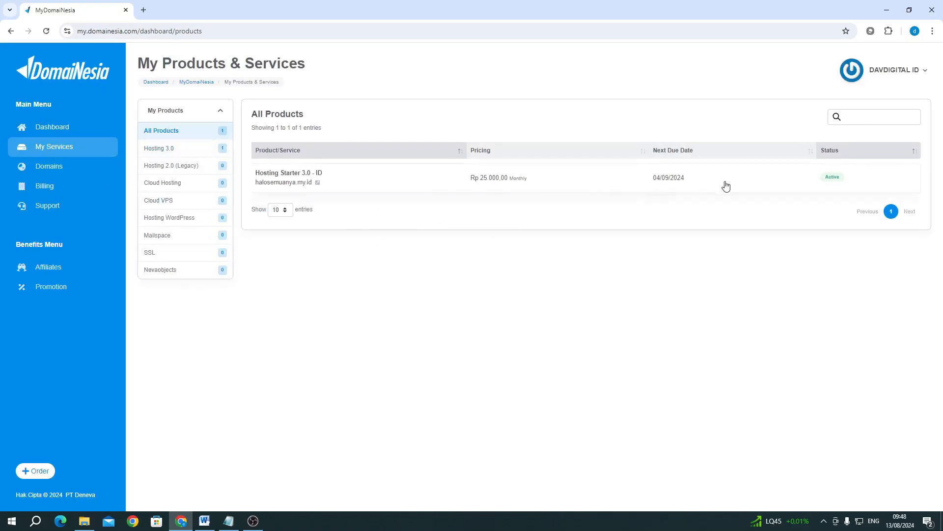
pyautogui.click(588, 191)
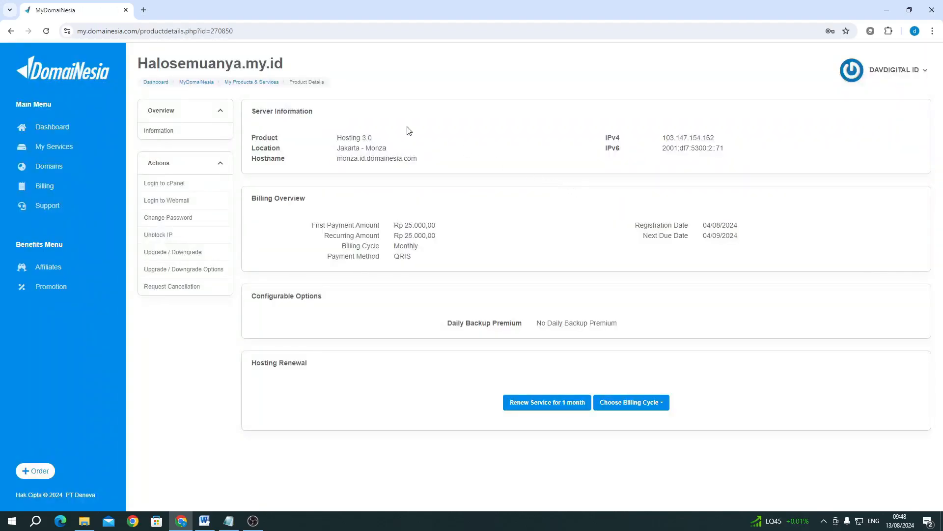
pyautogui.click(177, 191)
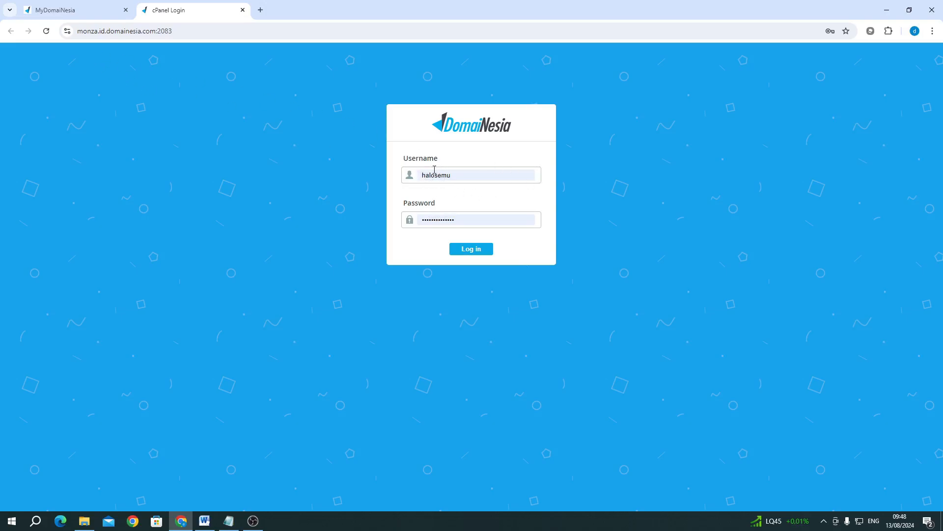
pyautogui.click(470, 249)
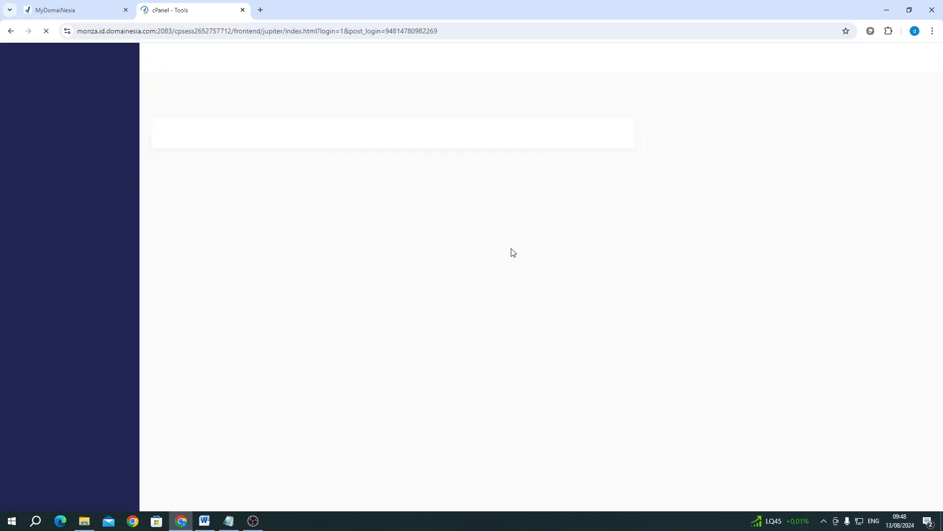
# Step: Search the cPanel tools for "php" and open Select PHP Version
pyautogui.scroll(-6, 511, 252)
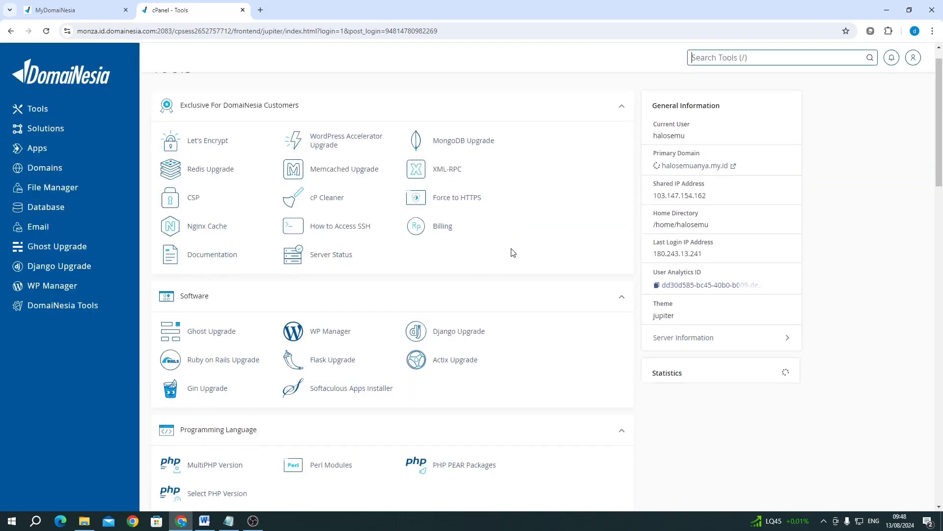
pyautogui.scroll(6, 521, 250)
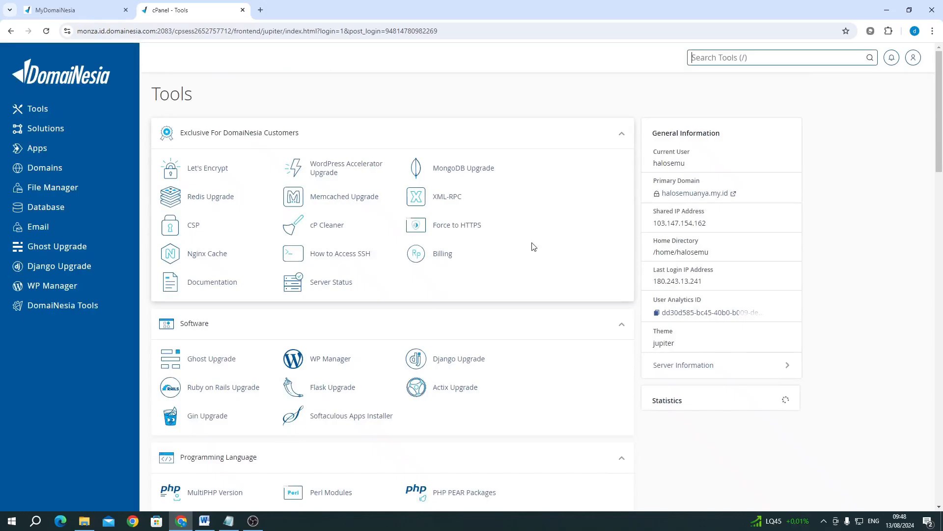
pyautogui.write('php')
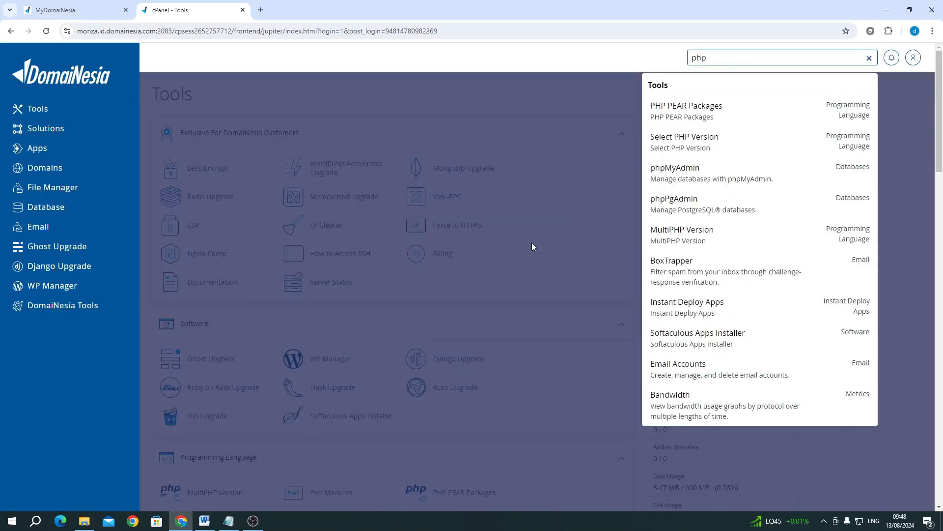
pyautogui.click(687, 144)
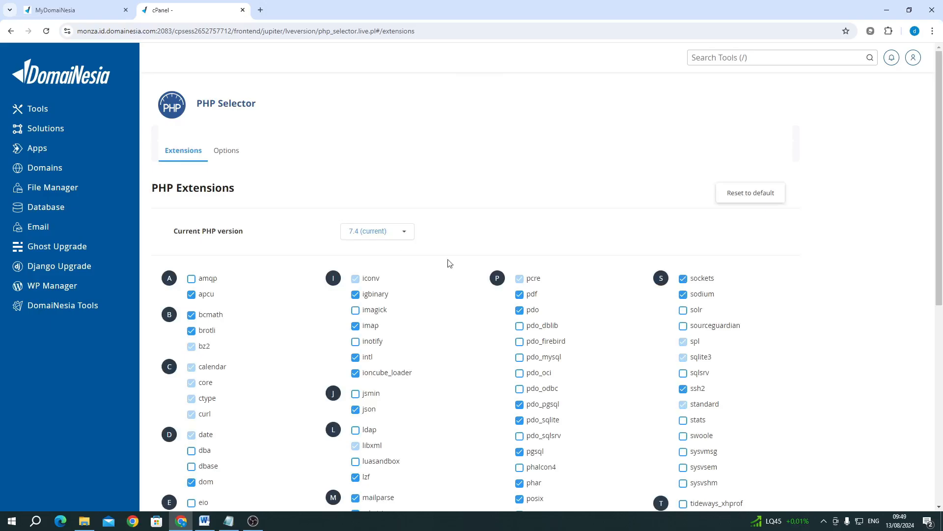
# Step: Open the PHP options and review the max_execution_time setting
pyautogui.click(219, 157)
pyautogui.scroll(-4, 290, 290)
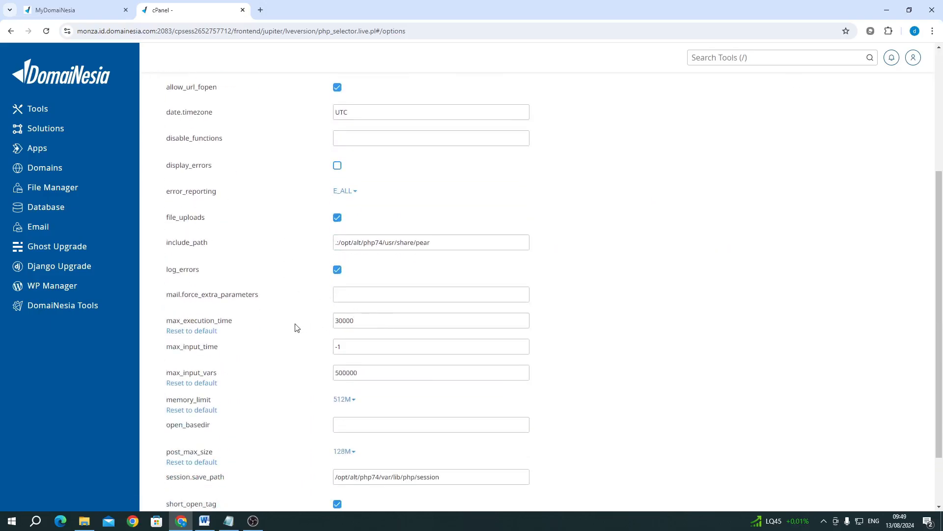
pyautogui.scroll(-1, 421, 333)
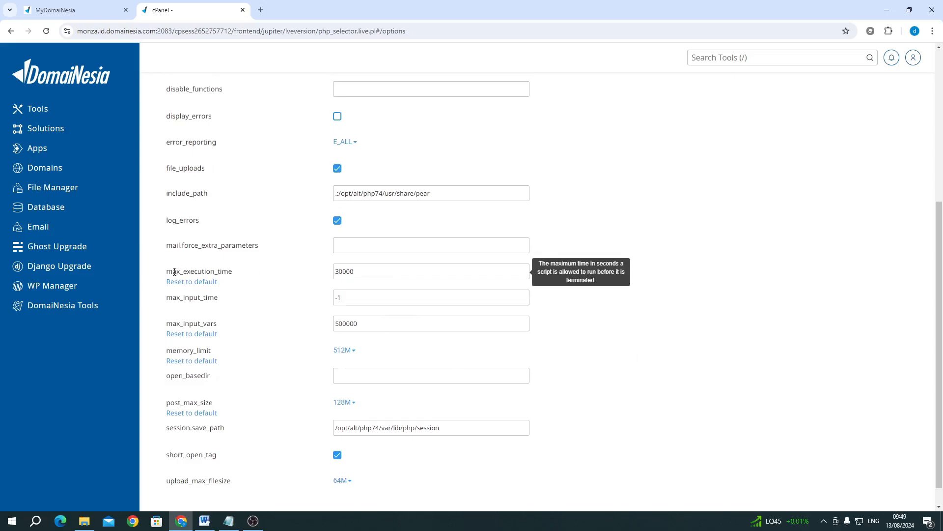
pyautogui.moveTo(175, 271); pyautogui.dragTo(235, 276)
pyautogui.click(296, 277)
pyautogui.scroll(-1, 296, 276)
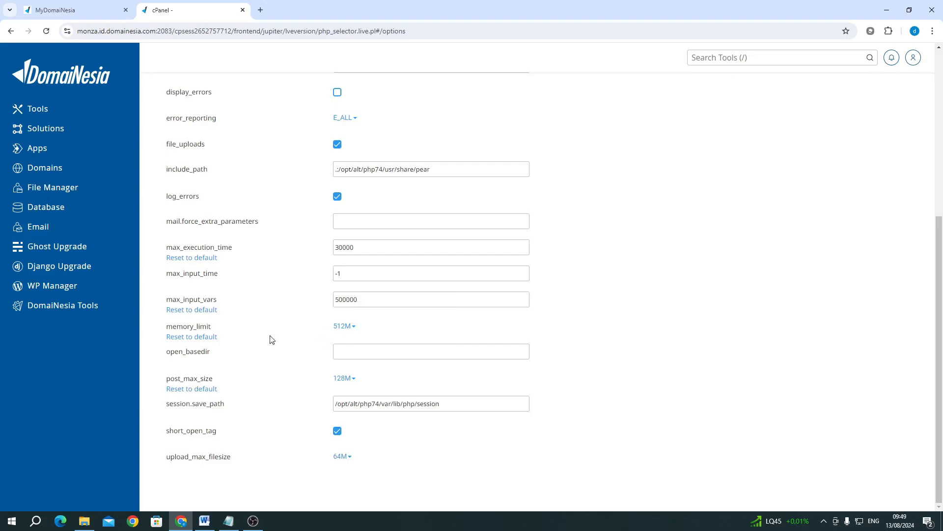
# Step: Select 512M for memory_limit and 128M for post_max_size in the PHP options
pyautogui.click(350, 328)
pyautogui.click(369, 453)
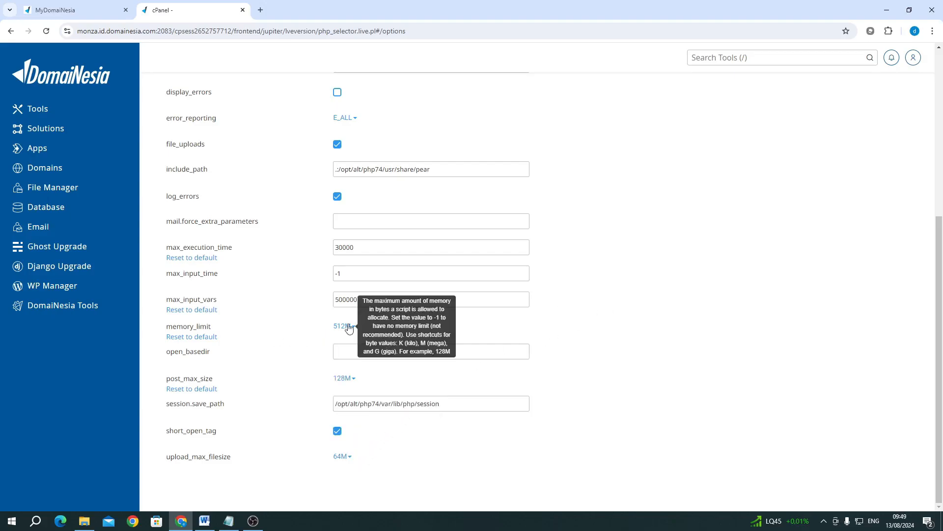
pyautogui.click(342, 335)
pyautogui.click(349, 451)
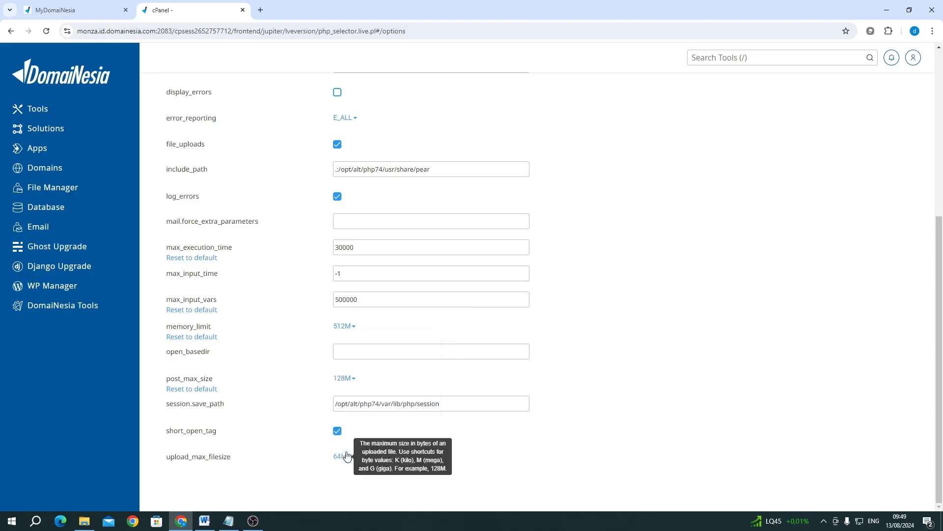
pyautogui.click(343, 380)
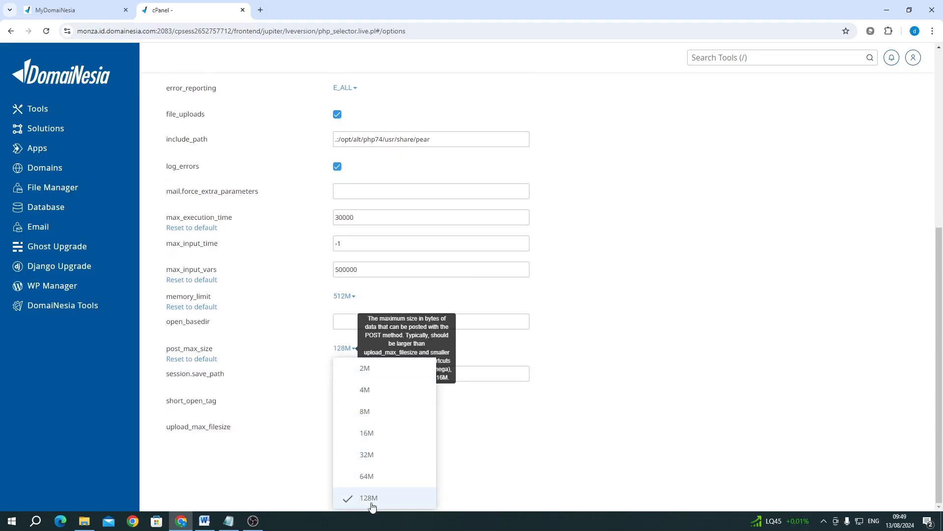
pyautogui.click(365, 500)
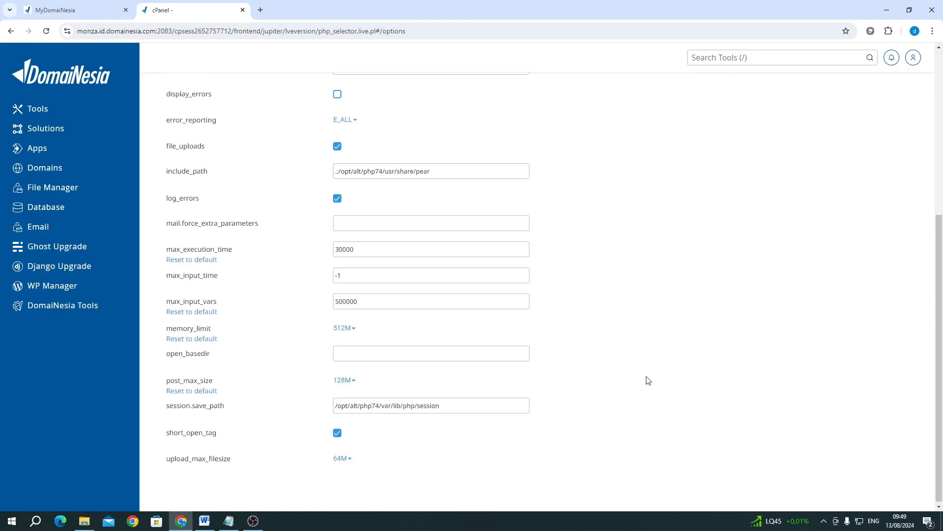
# Step: View the available sizes for upload_max_filesize, dismiss the browser notification, and close the size choices without picking one
pyautogui.click(338, 459)
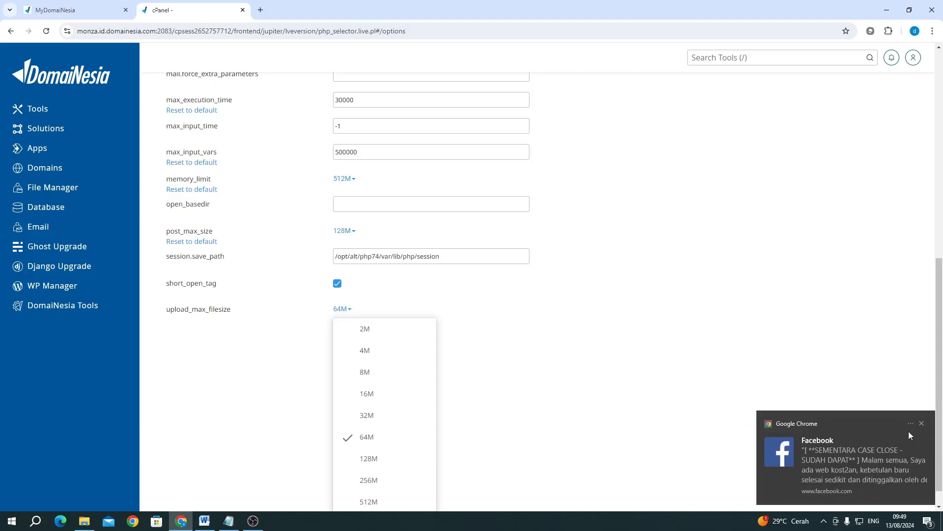
pyautogui.click(922, 424)
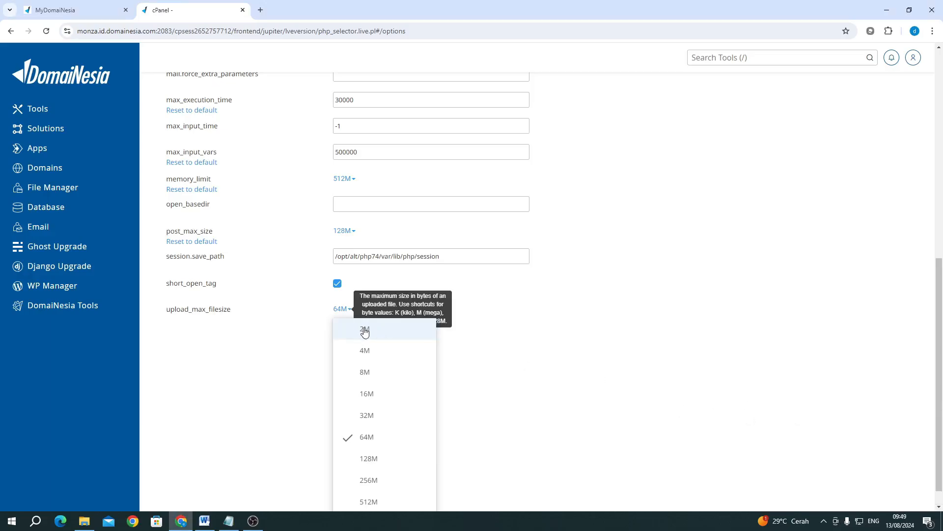
pyautogui.click(524, 372)
pyautogui.scroll(3, 496, 363)
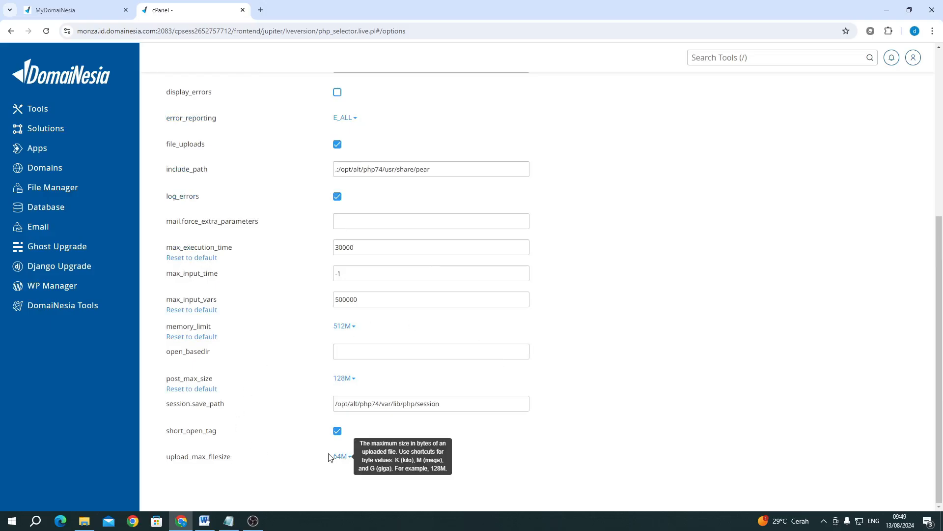
pyautogui.scroll(5, 413, 223)
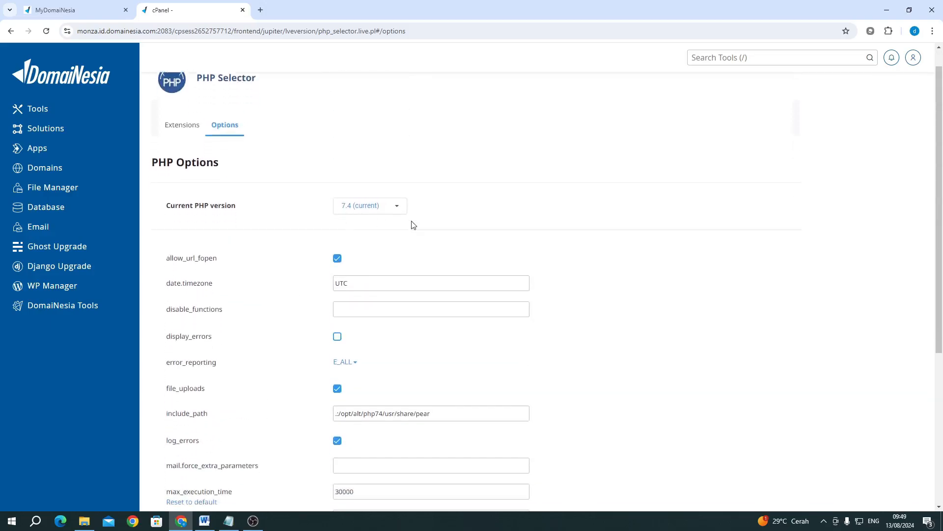
pyautogui.scroll(-1, 722, 168)
# Step: Search the cPanel tools for "ssl" and open SSL/TLS Status
pyautogui.click(721, 57)
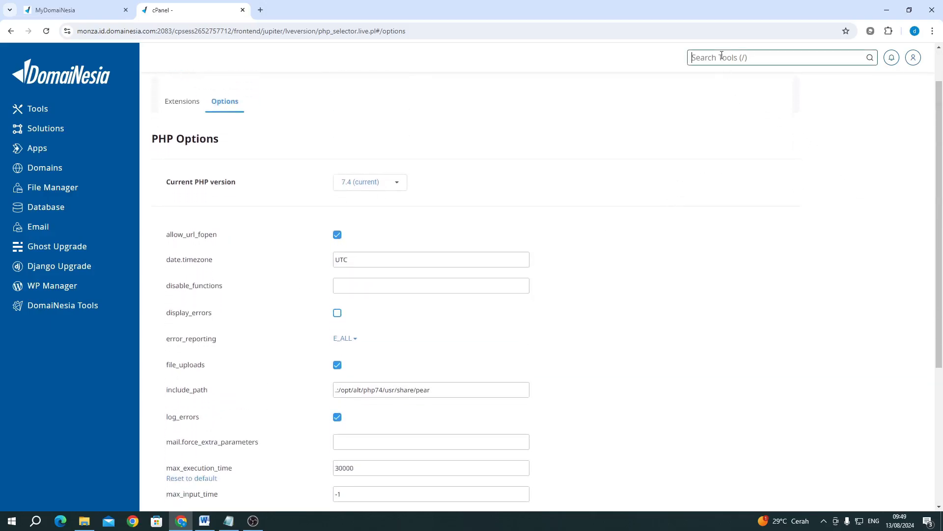
pyautogui.write('ssl')
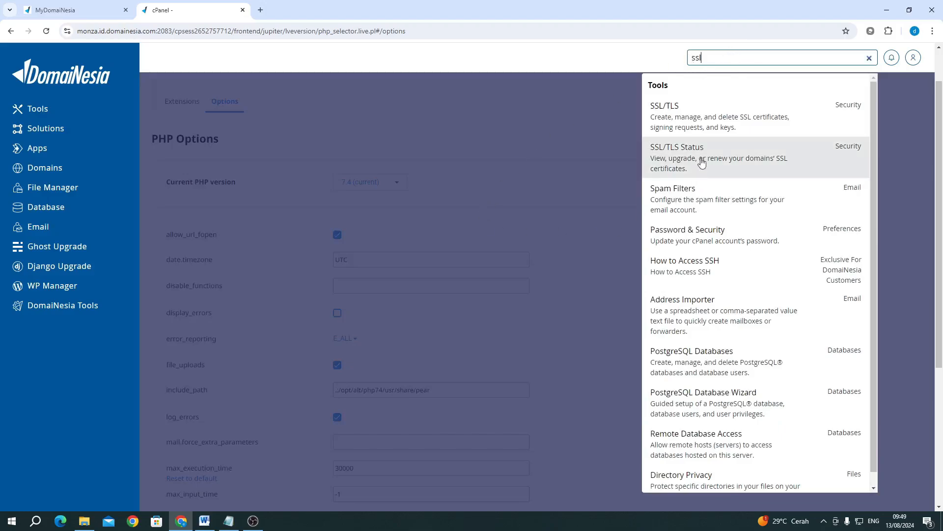
pyautogui.click(796, 156)
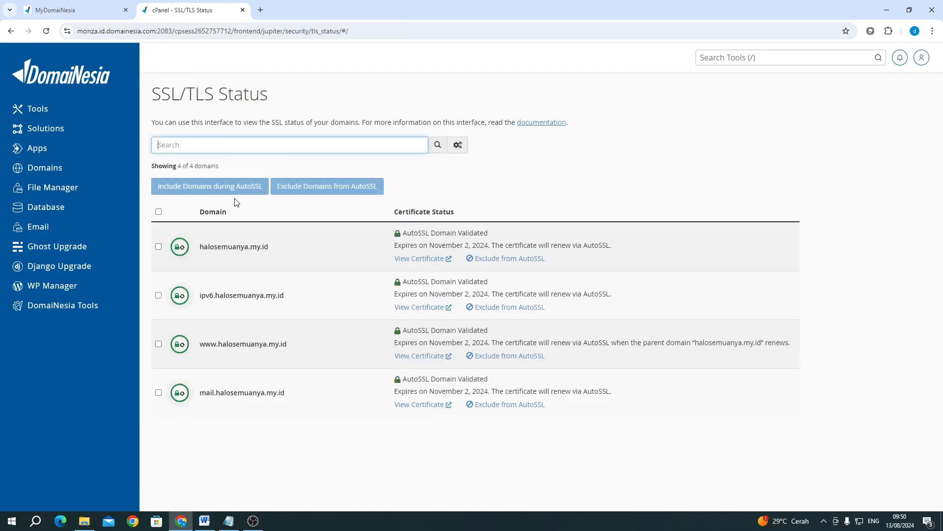
pyautogui.click(304, 448)
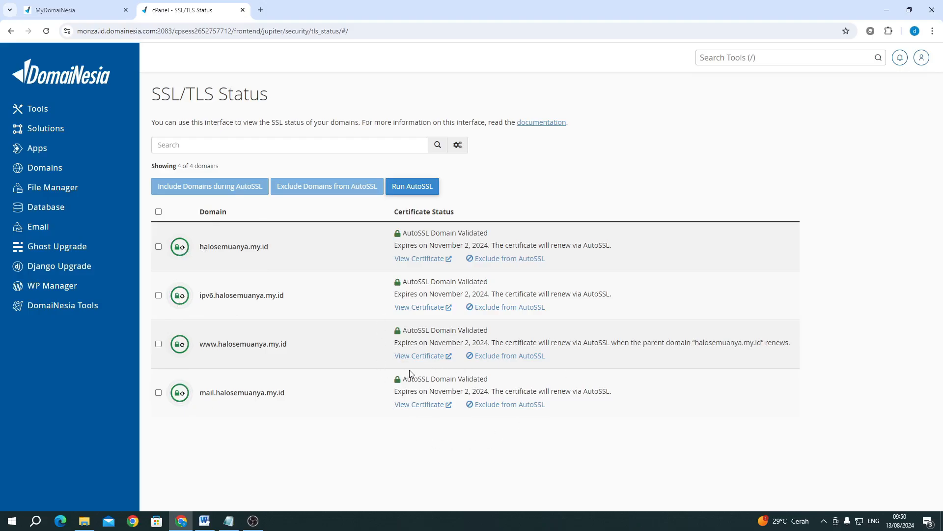
# Step: Select all domains in the SSL/TLS Status list and run AutoSSL
pyautogui.click(158, 212)
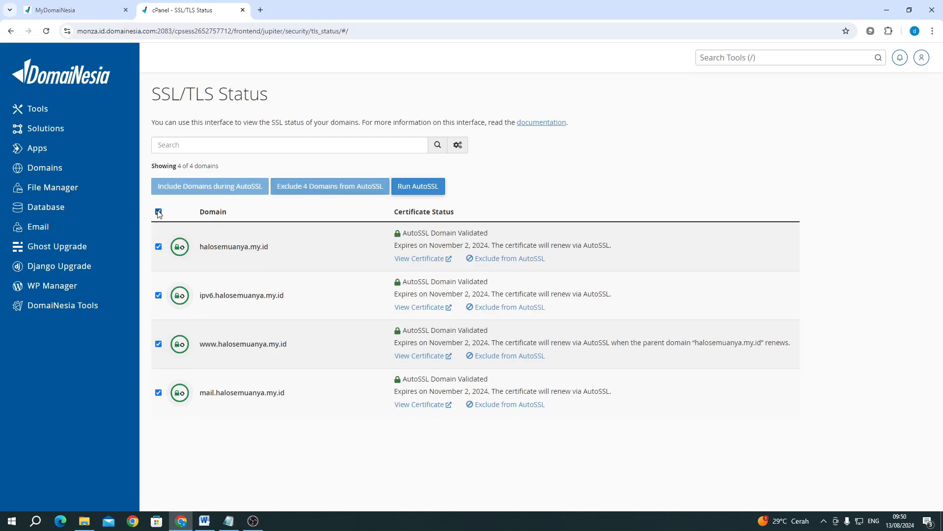
pyautogui.click(438, 191)
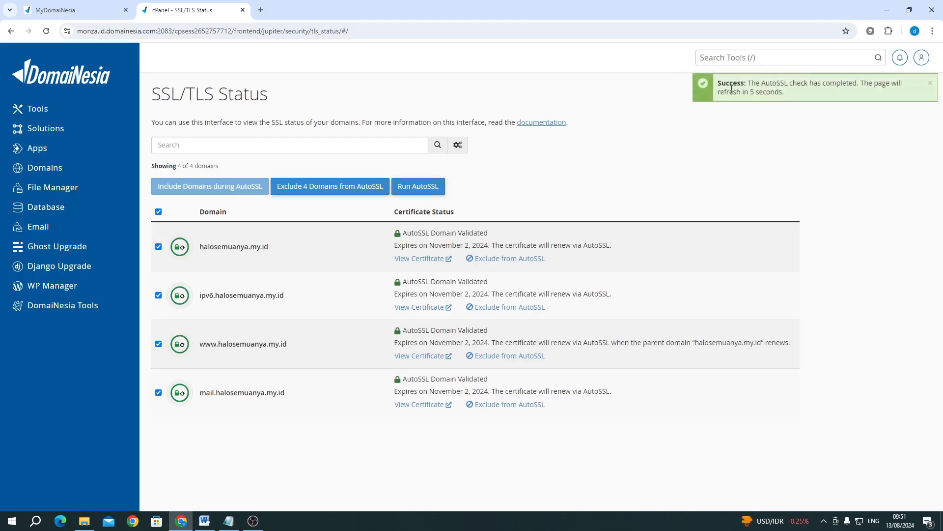
pyautogui.moveTo(730, 92); pyautogui.dragTo(770, 92)
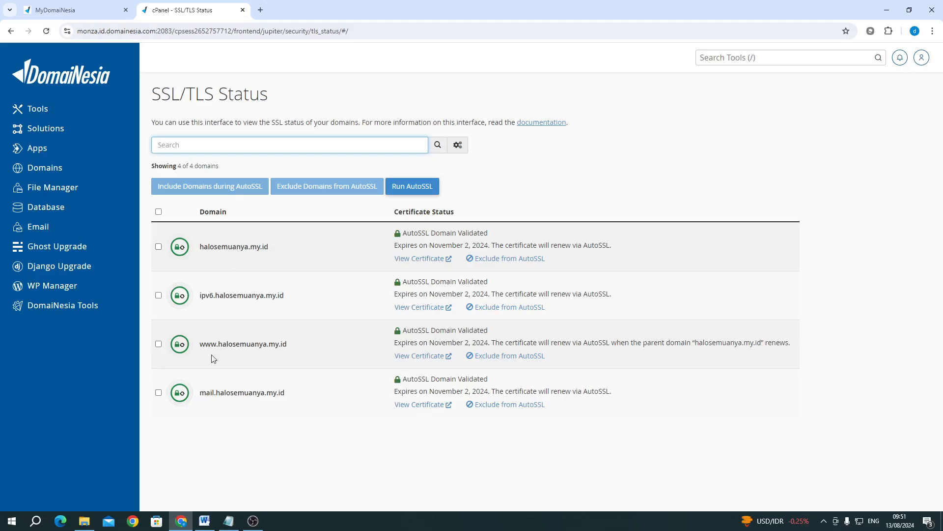
# Step: Search the cPanel tools for "soft", open Softaculous Apps Installer, and start the WordPress installation
pyautogui.click(742, 58)
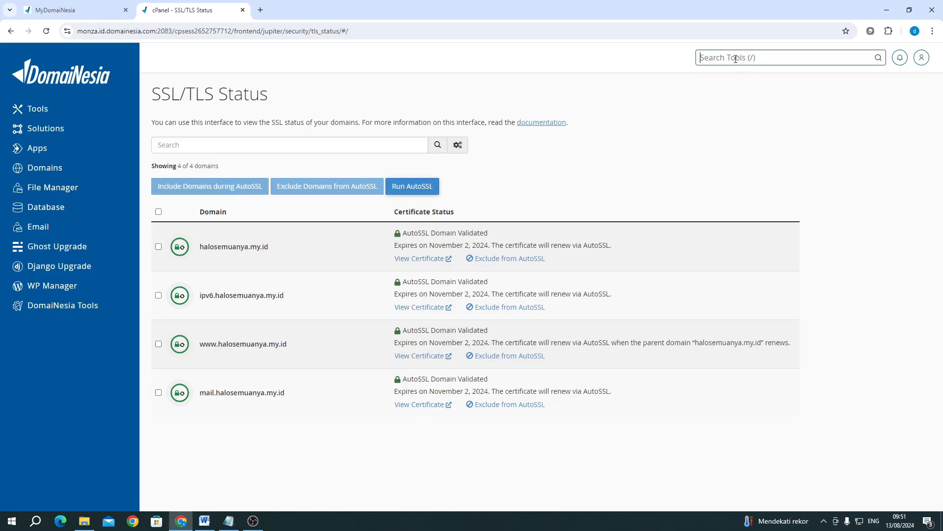
pyautogui.write('soft')
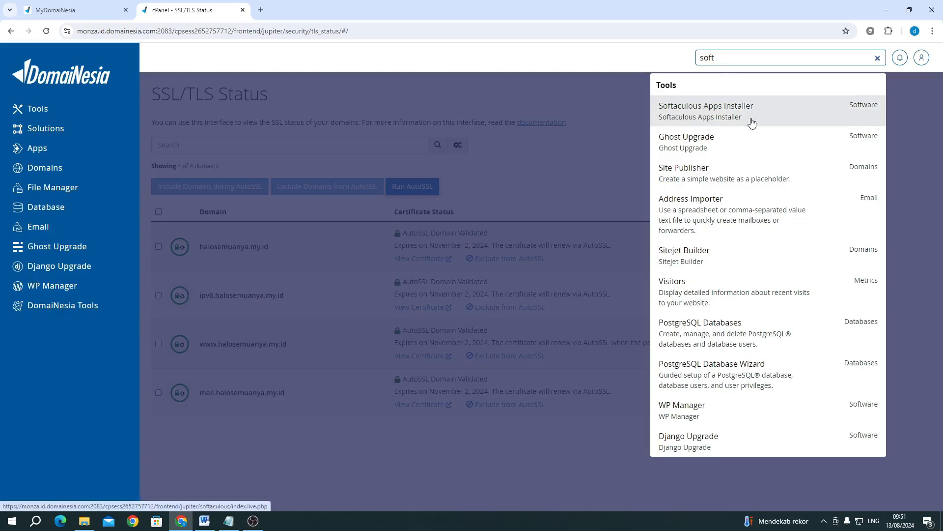
pyautogui.click(751, 122)
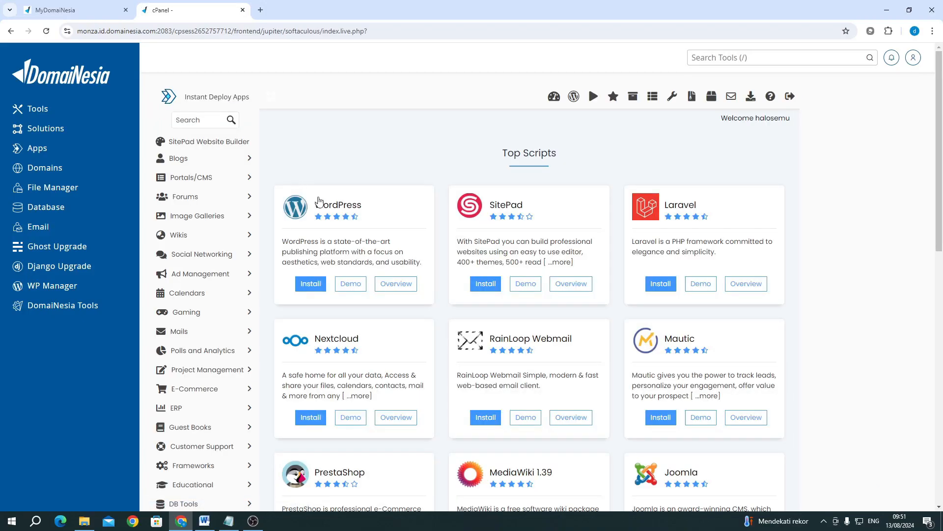
pyautogui.click(316, 284)
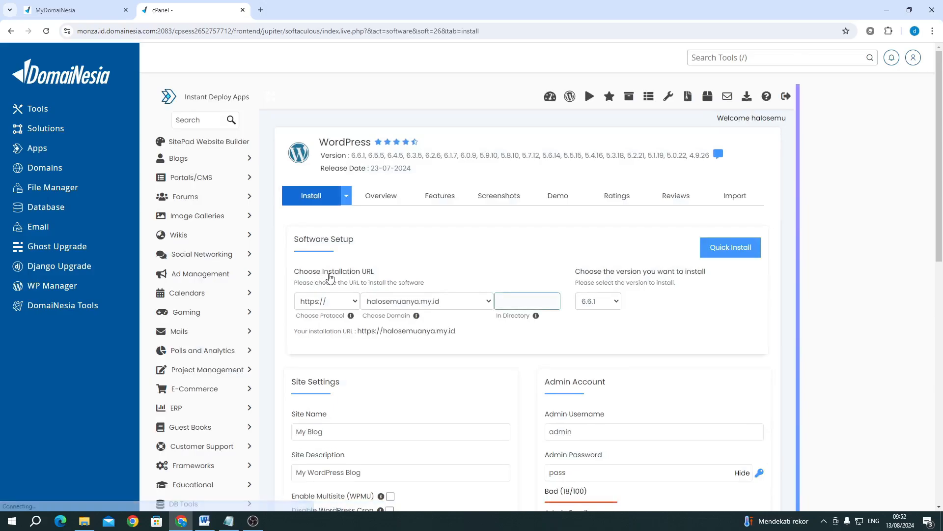
pyautogui.scroll(-2, 314, 221)
pyautogui.click(314, 209)
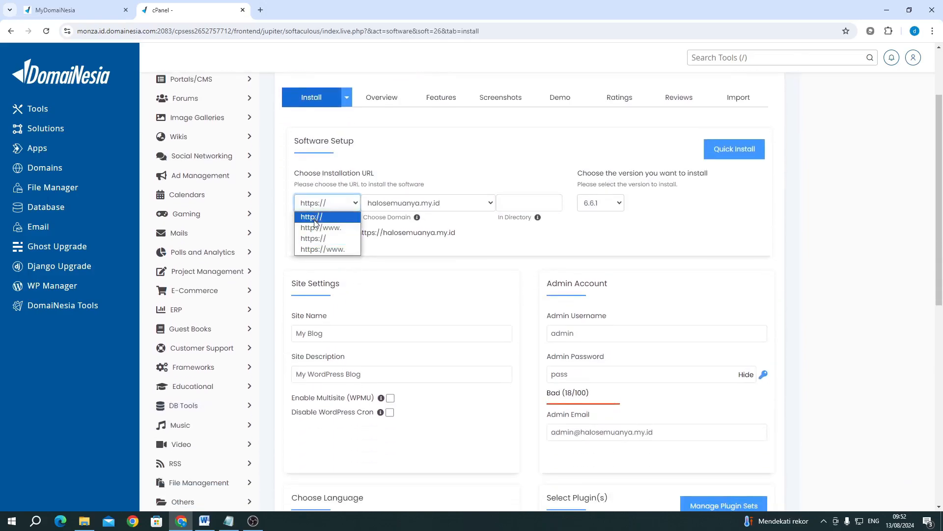
pyautogui.click(320, 233)
pyautogui.click(414, 202)
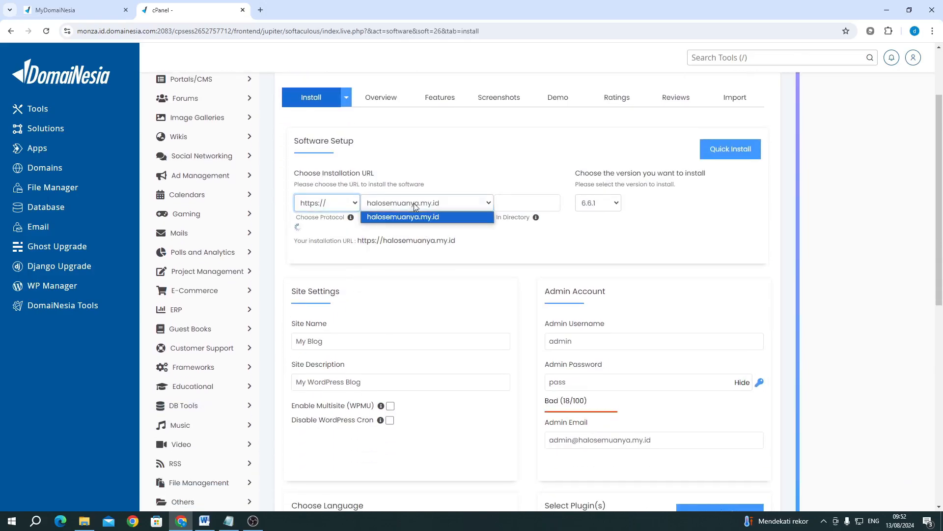
pyautogui.click(388, 216)
pyautogui.click(516, 207)
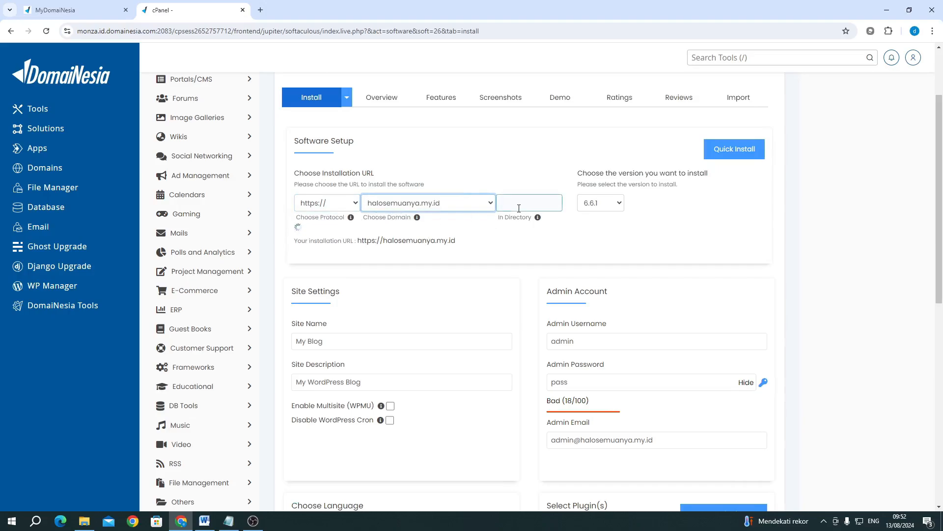
pyautogui.click(503, 235)
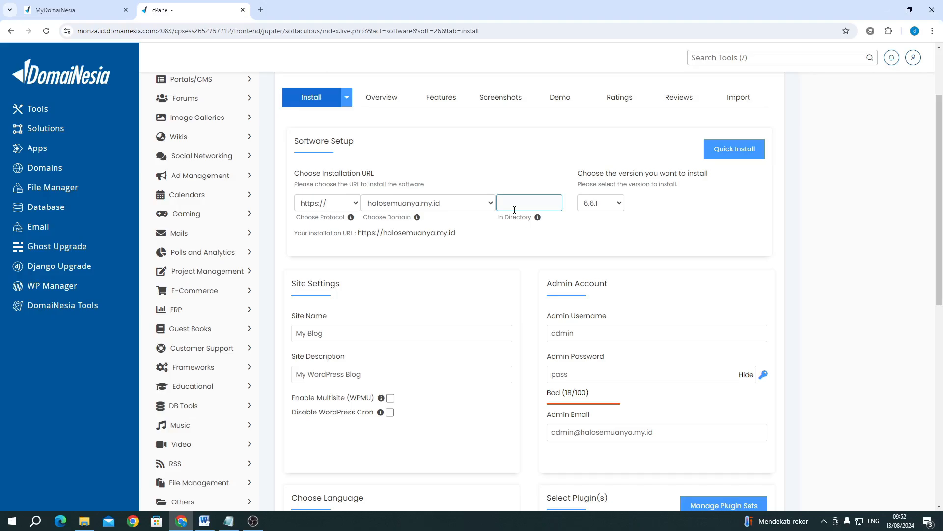
pyautogui.click(586, 204)
pyautogui.click(593, 218)
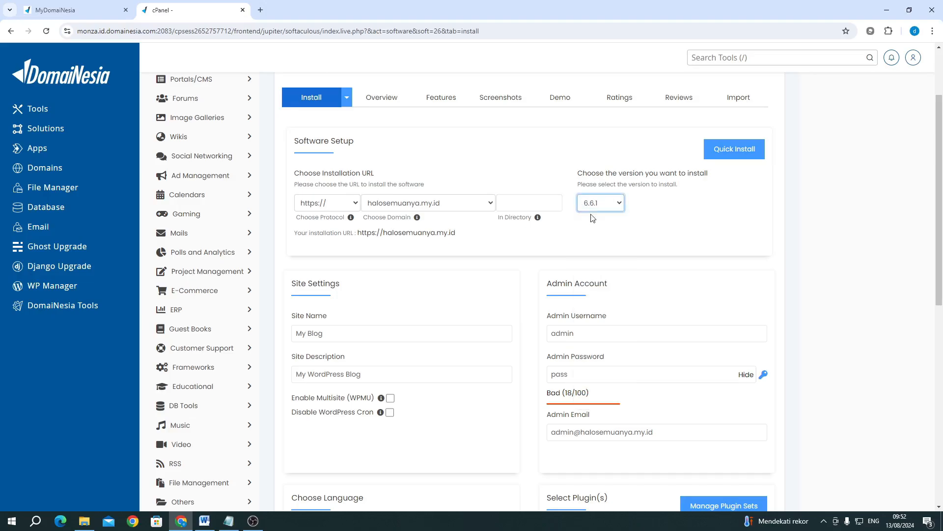
# Step: Set the WordPress site name to "Blog Fashion" in the site settings
pyautogui.scroll(-4, 680, 244)
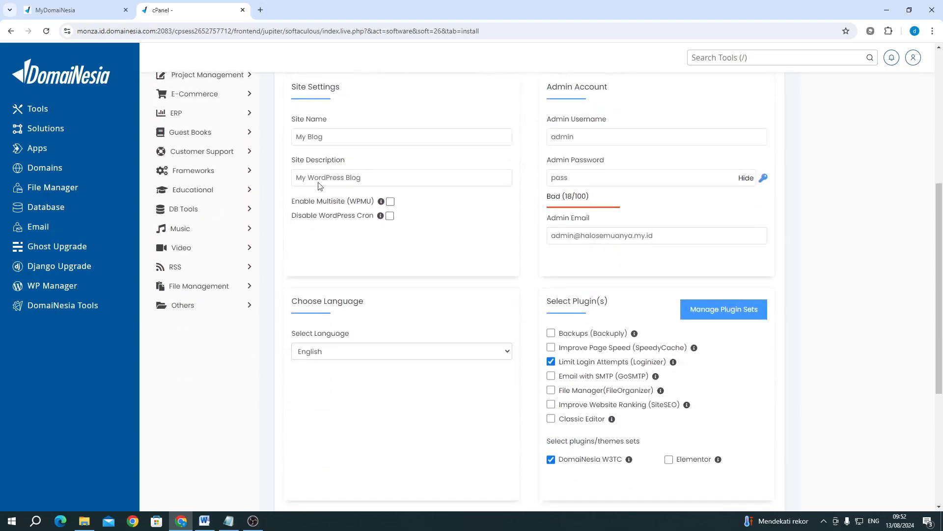
pyautogui.moveTo(358, 139); pyautogui.dragTo(184, 142)
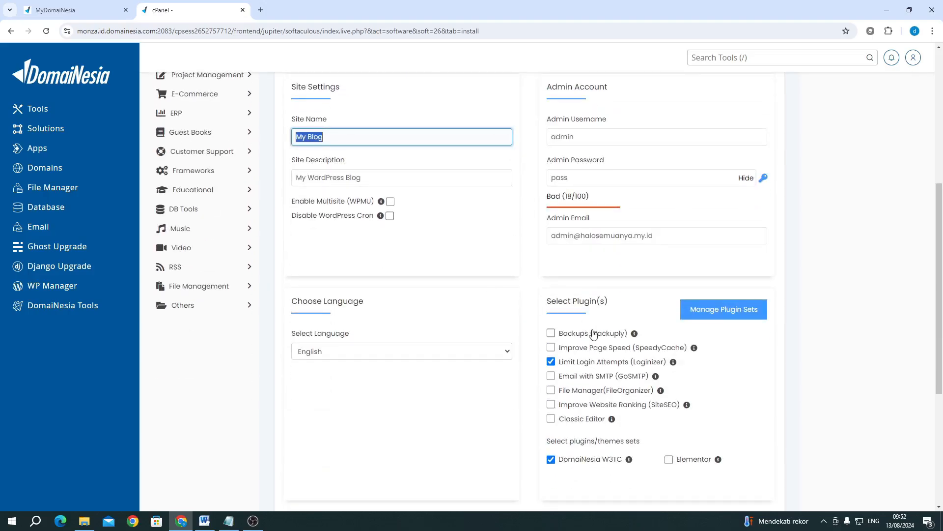
pyautogui.moveTo(415, 179); pyautogui.dragTo(271, 172)
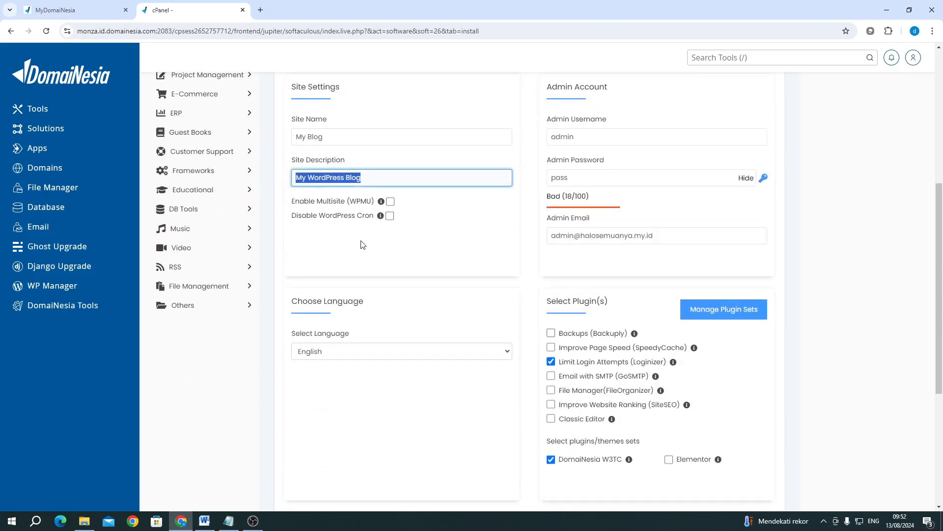
pyautogui.scroll(1, 361, 244)
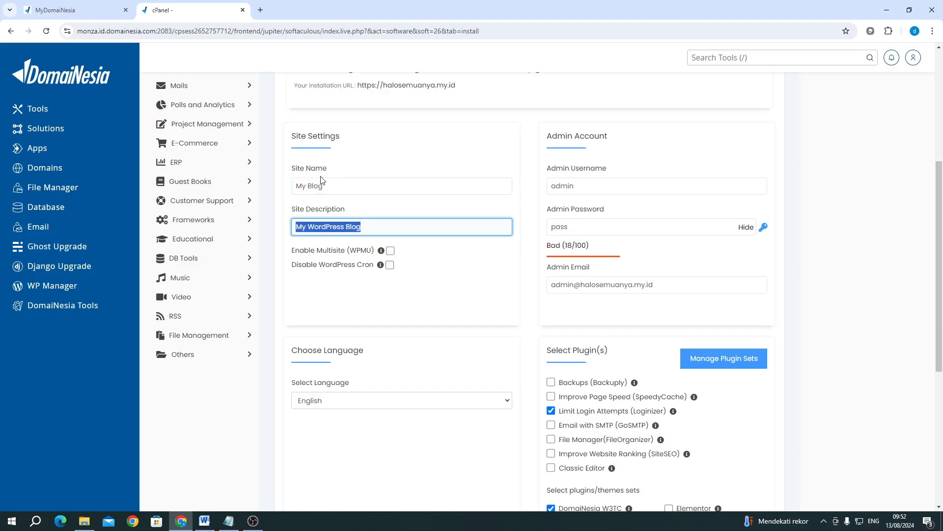
pyautogui.moveTo(357, 186); pyautogui.dragTo(295, 185)
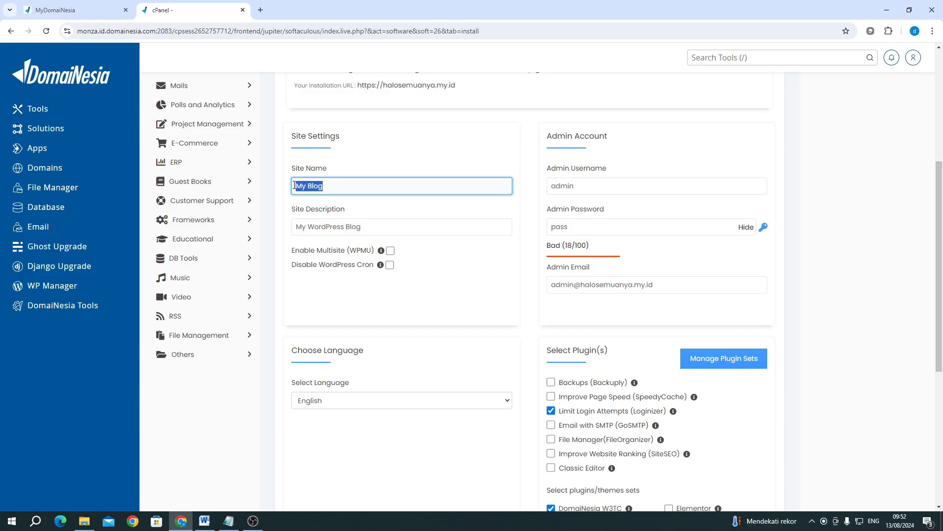
pyautogui.write('Blog')
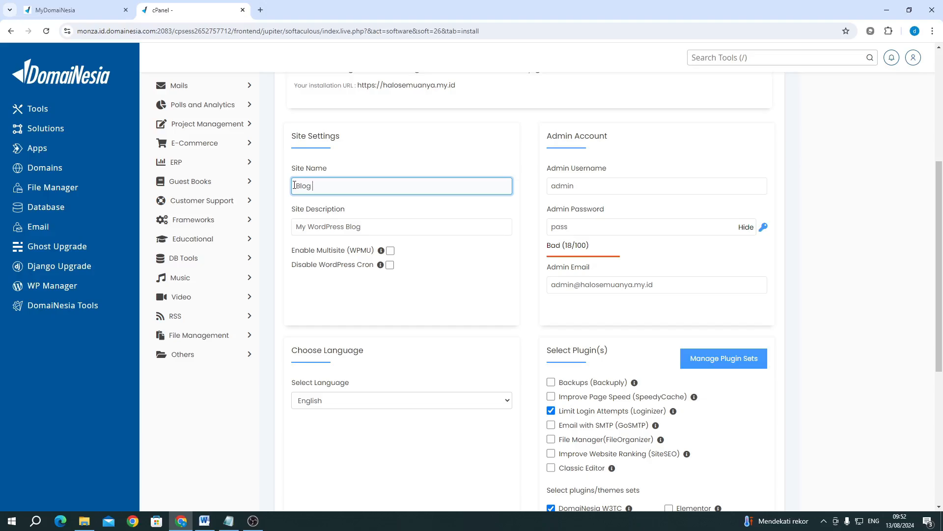
pyautogui.write('Fashion')
# Step: Set the site description to "Kumpulan artikel fashion"
pyautogui.tripleClick(317, 219)
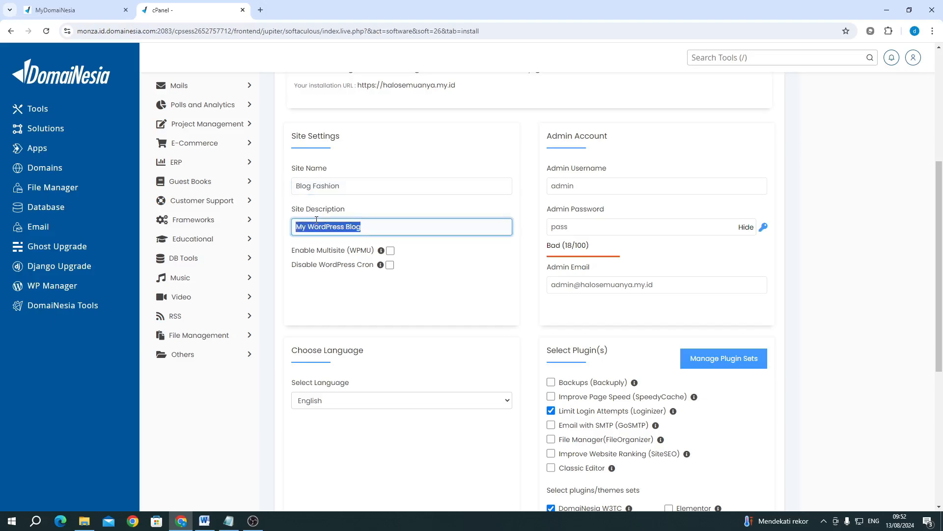
pyautogui.write('Kupu')
pyautogui.press('BackSpace')
pyautogui.press('BackSpace')
pyautogui.write('m')
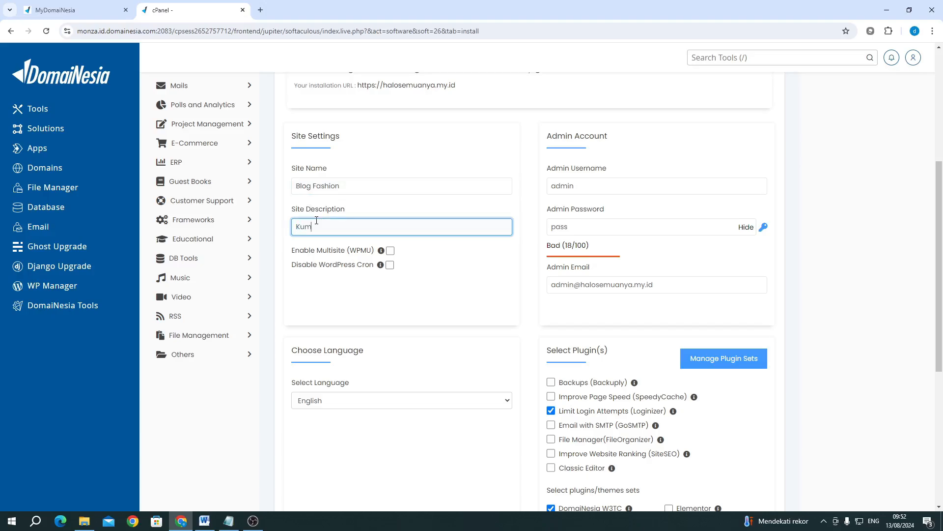
pyautogui.write('pulan artikel fashion')
# Step: Replace the default admin username with a custom login name in the admin account settings
pyautogui.click(566, 183)
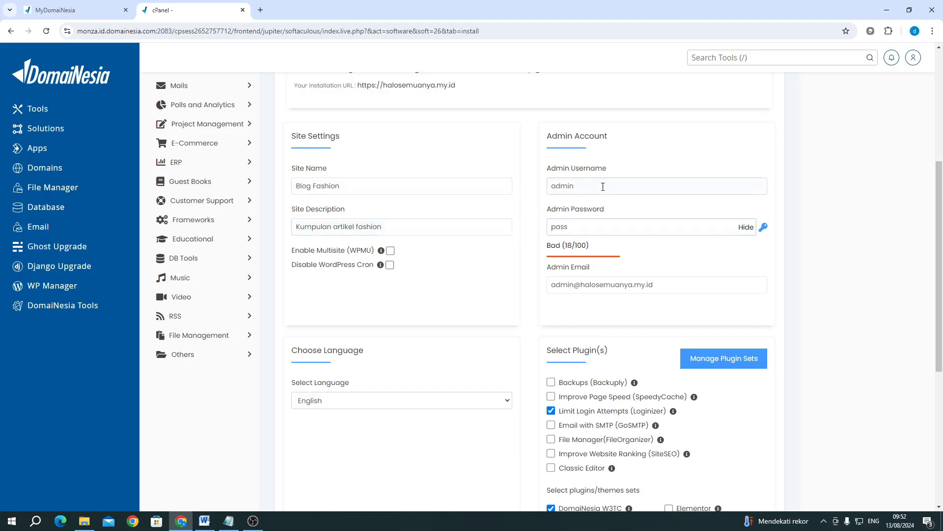
pyautogui.click(577, 225)
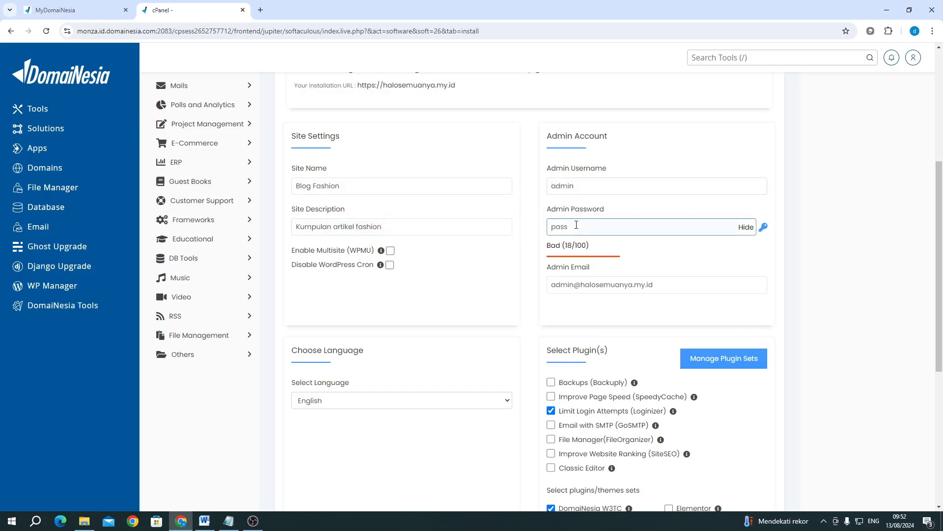
pyautogui.click(596, 185)
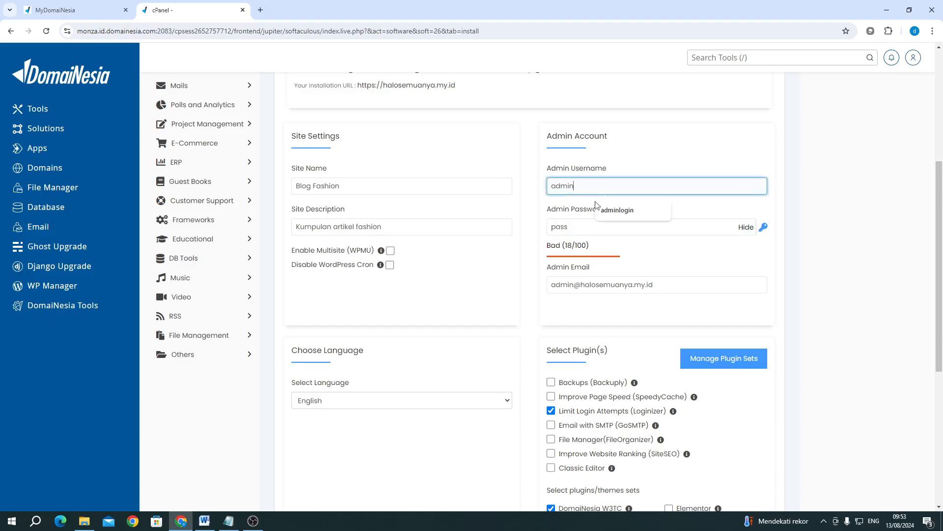
pyautogui.doubleClick(600, 233)
pyautogui.click(536, 237)
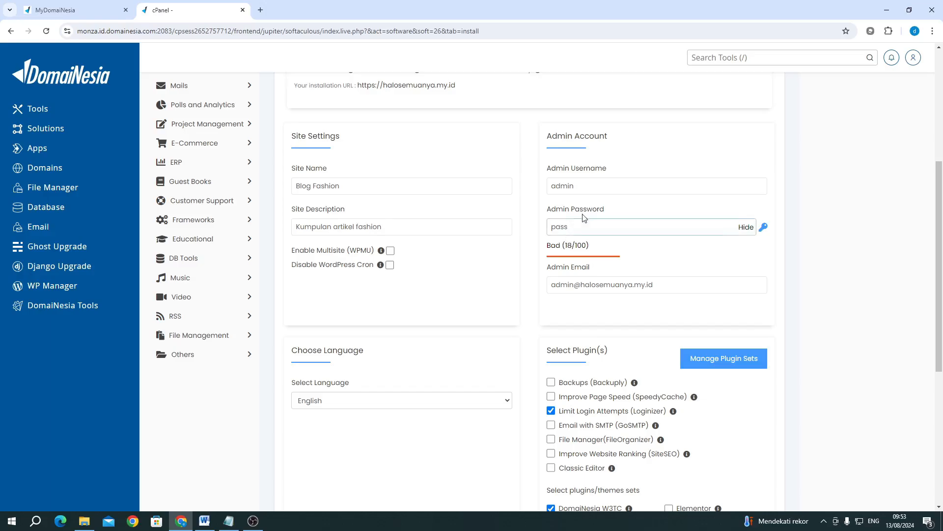
pyautogui.moveTo(574, 186); pyautogui.dragTo(551, 187)
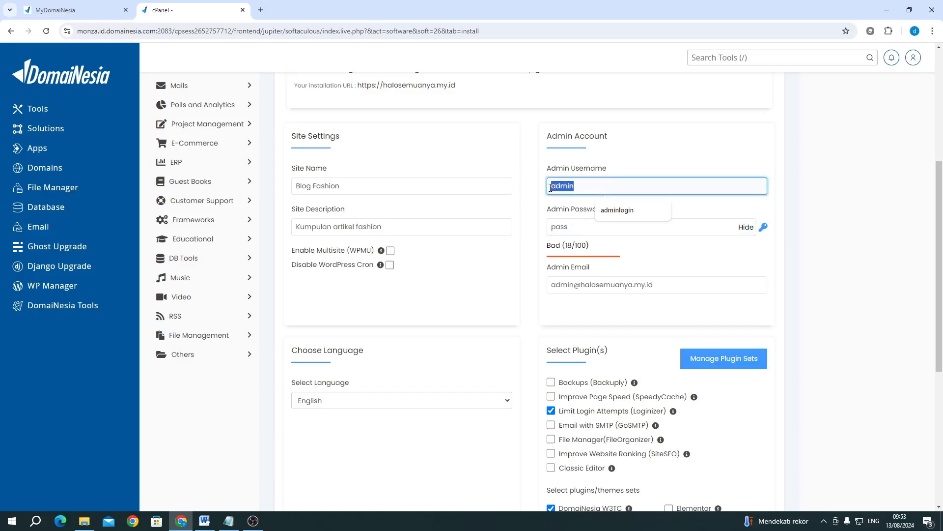
pyautogui.write('davalo')
pyautogui.press('BackSpace')
pyautogui.press('BackSpace')
pyautogui.write('login')
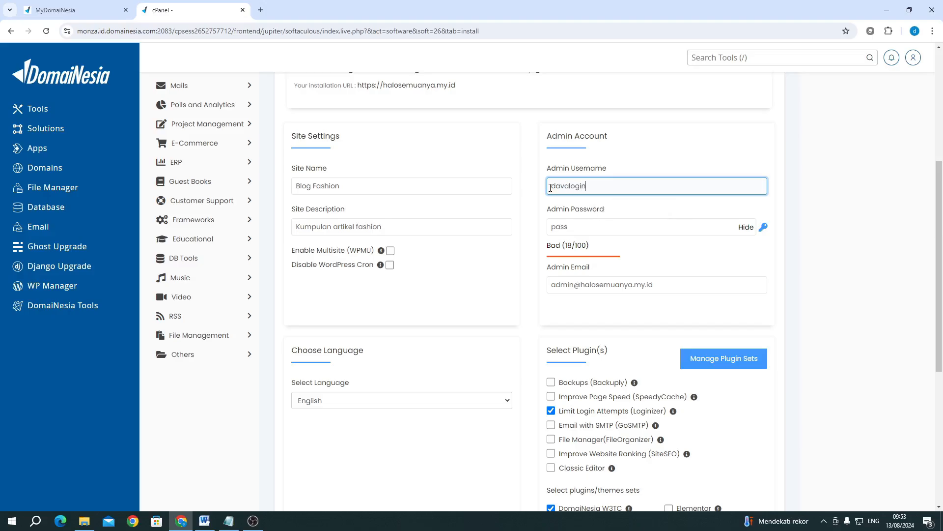
pyautogui.click(533, 221)
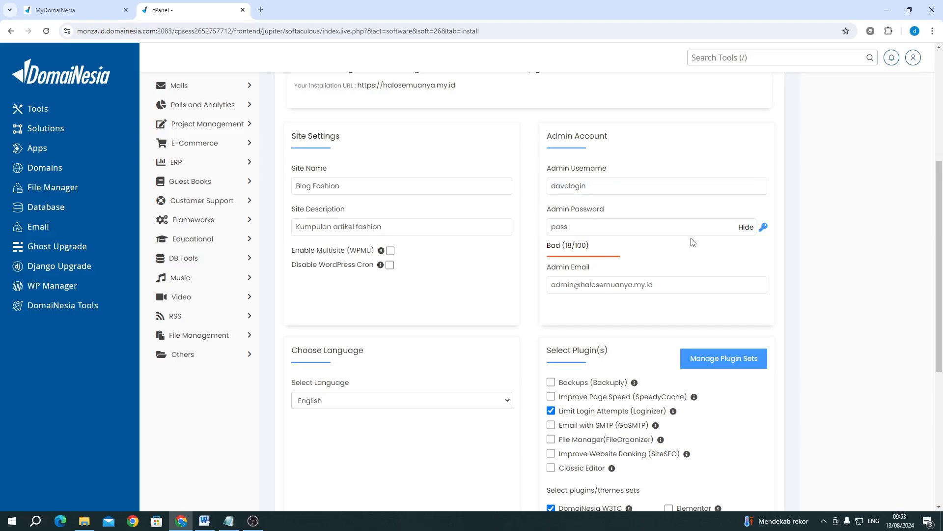
# Step: Generate a random admin password for the WordPress account and select it for copying
pyautogui.click(763, 227)
pyautogui.click(609, 224)
pyautogui.moveTo(609, 224); pyautogui.dragTo(506, 240)
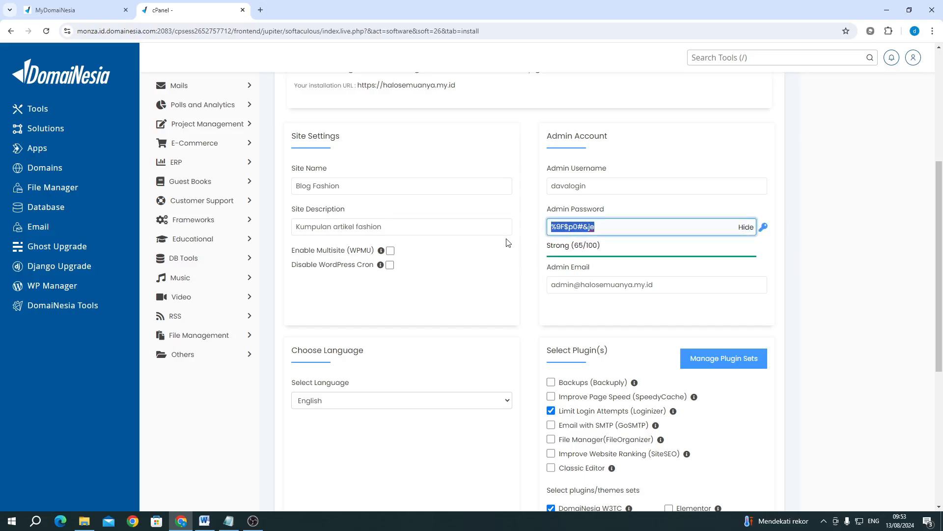
pyautogui.click(550, 285)
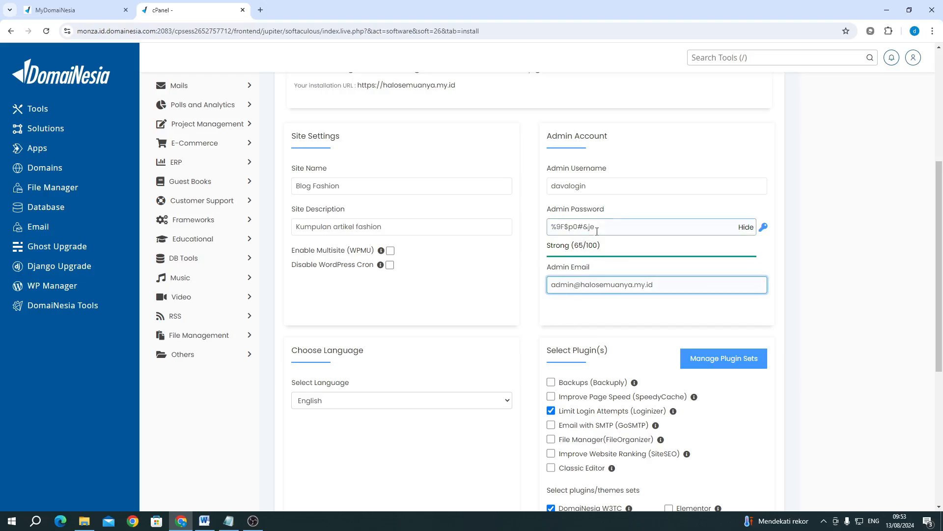
pyautogui.tripleClick(552, 227)
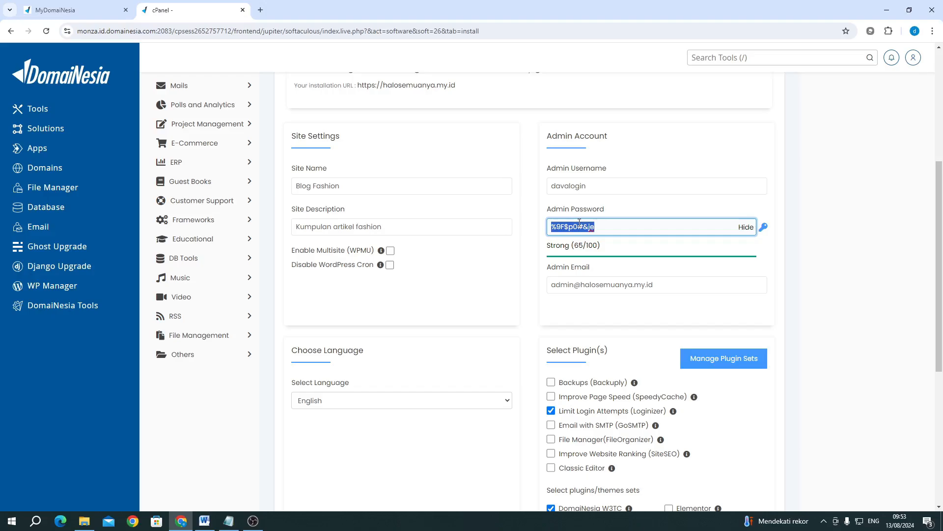
# Step: Choose Indonesian as the WordPress language and run the installation
pyautogui.scroll(-3, 580, 222)
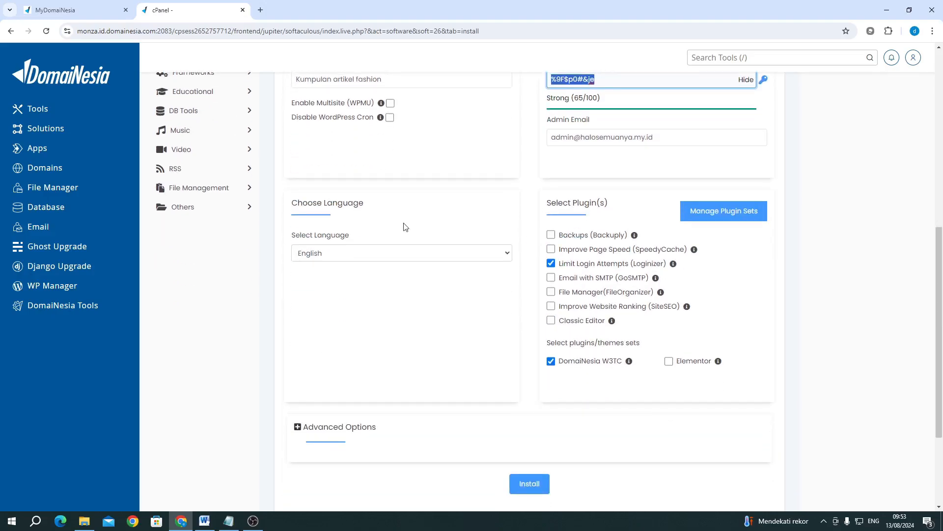
pyautogui.click(345, 251)
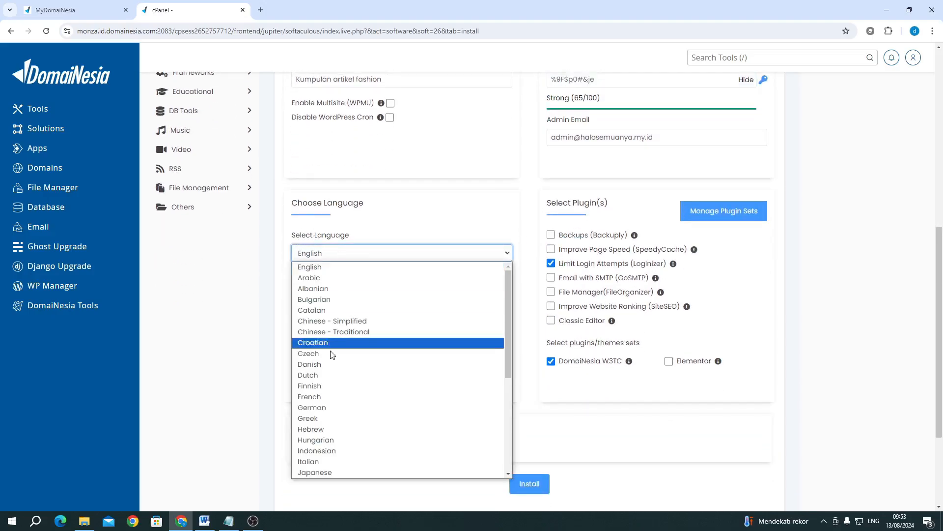
pyautogui.click(333, 452)
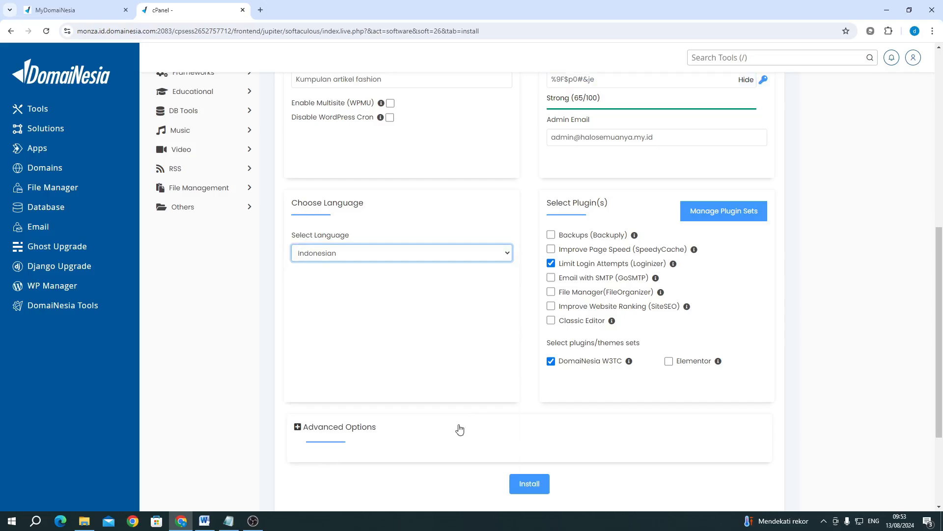
pyautogui.click(522, 484)
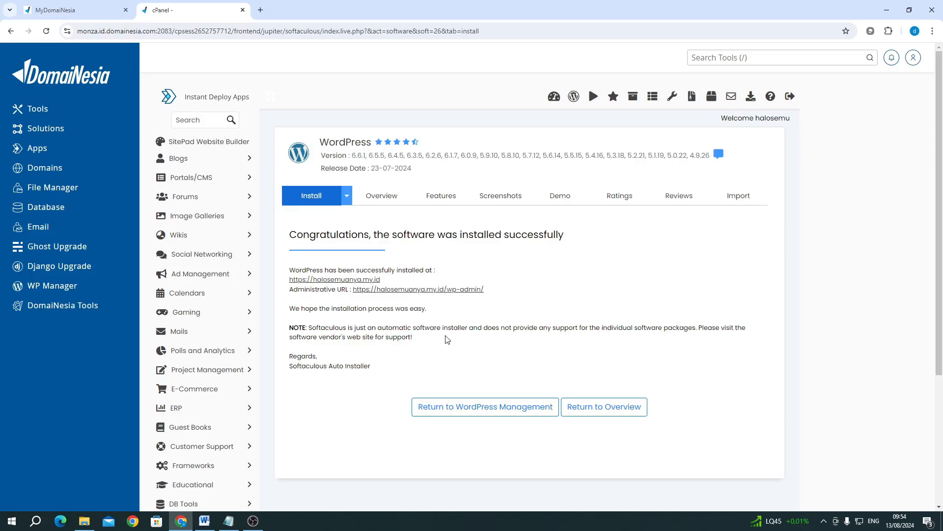
pyautogui.moveTo(297, 235); pyautogui.dragTo(374, 236)
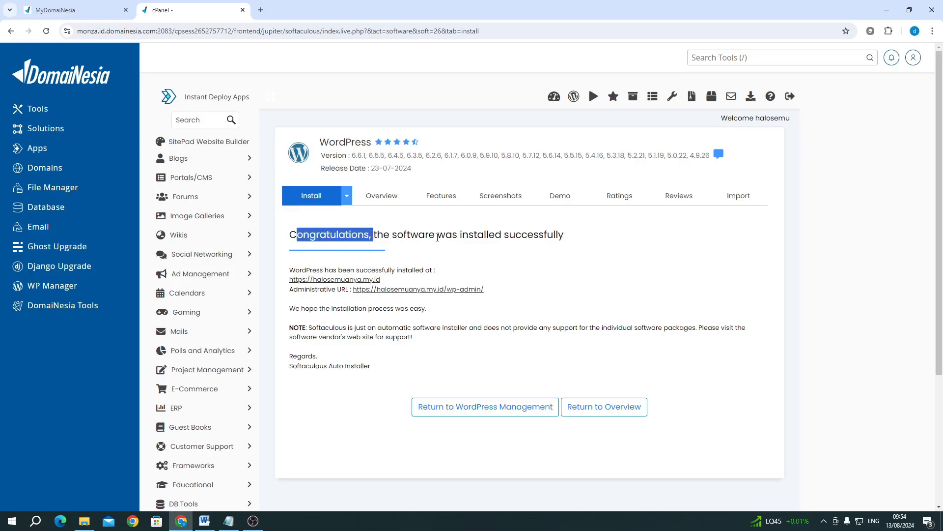
pyautogui.click(437, 237)
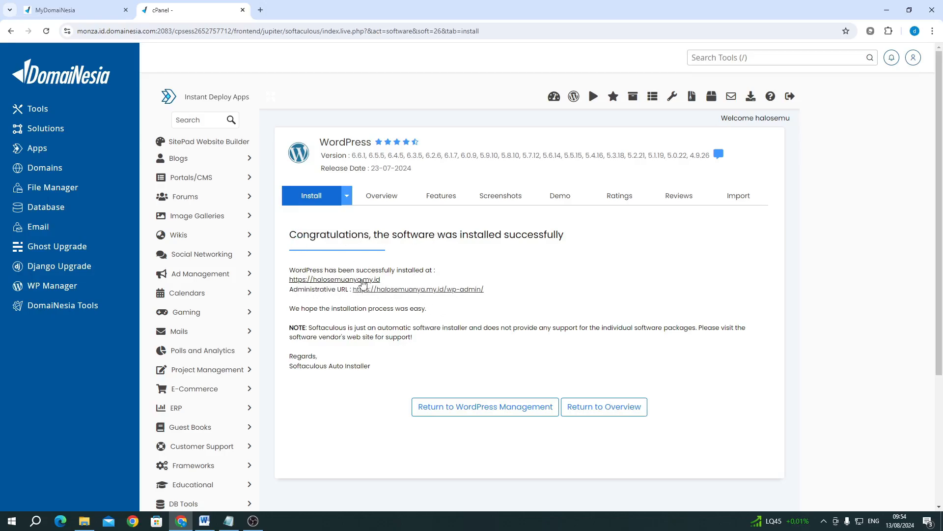
pyautogui.click(354, 281)
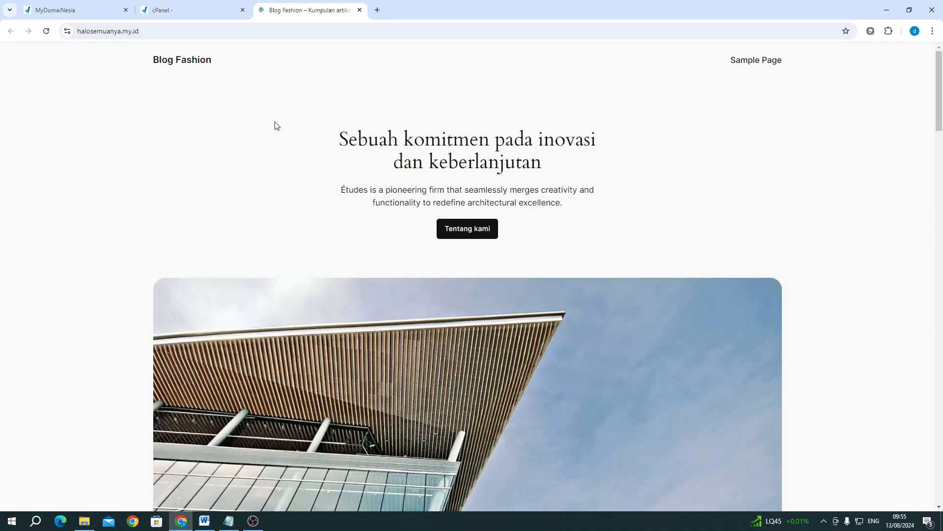
pyautogui.scroll(-15, 567, 311)
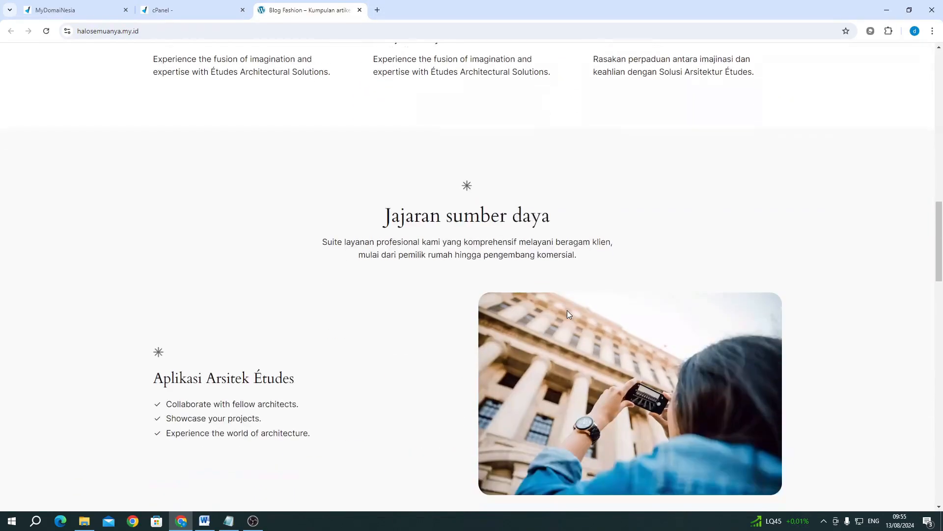
pyautogui.scroll(15, 567, 311)
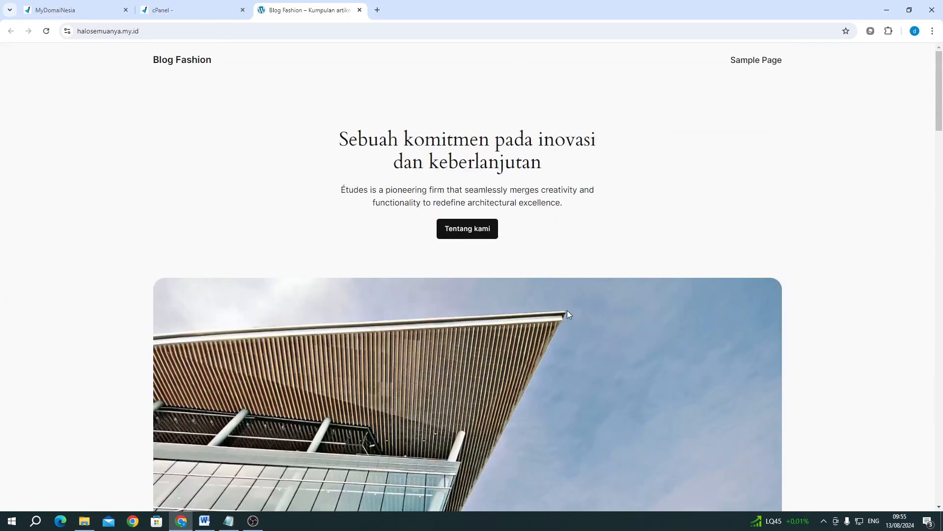
pyautogui.click(119, 31)
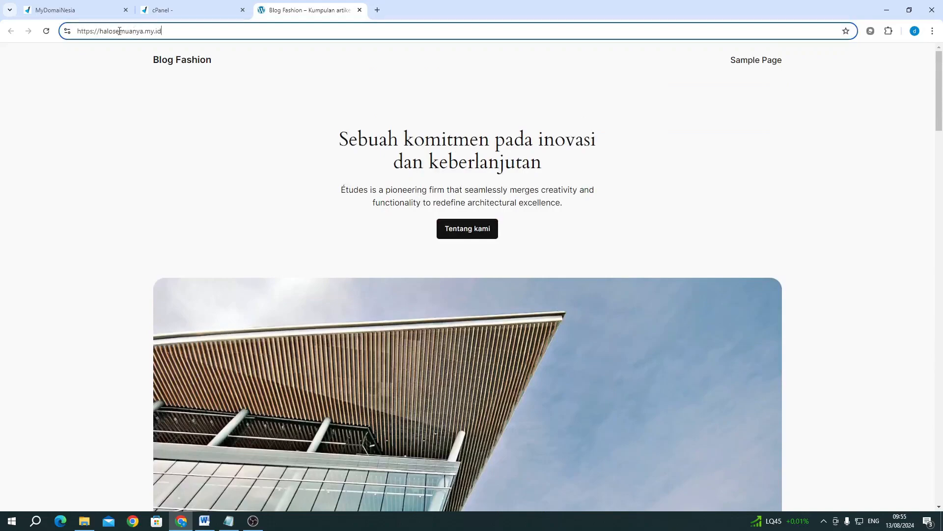
pyautogui.write('/')
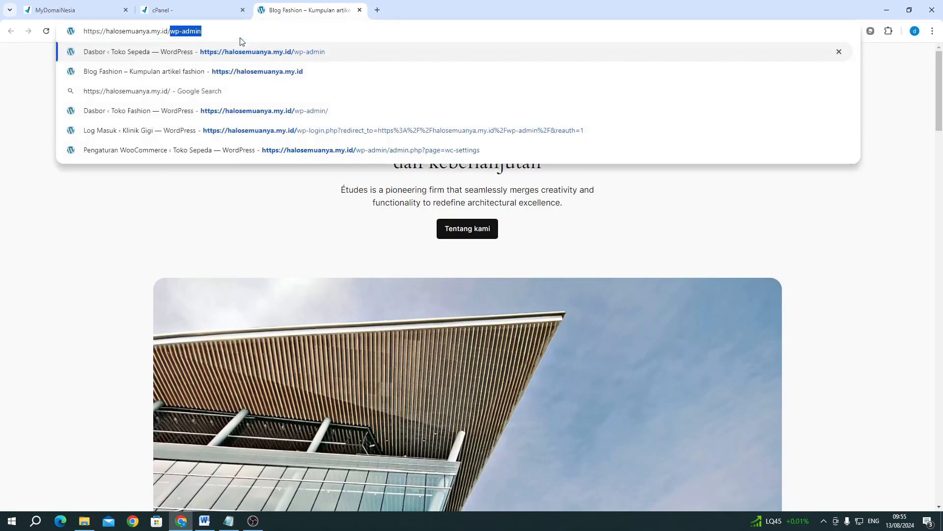
pyautogui.write('wo')
pyautogui.press('BackSpace')
pyautogui.write('p-adm')
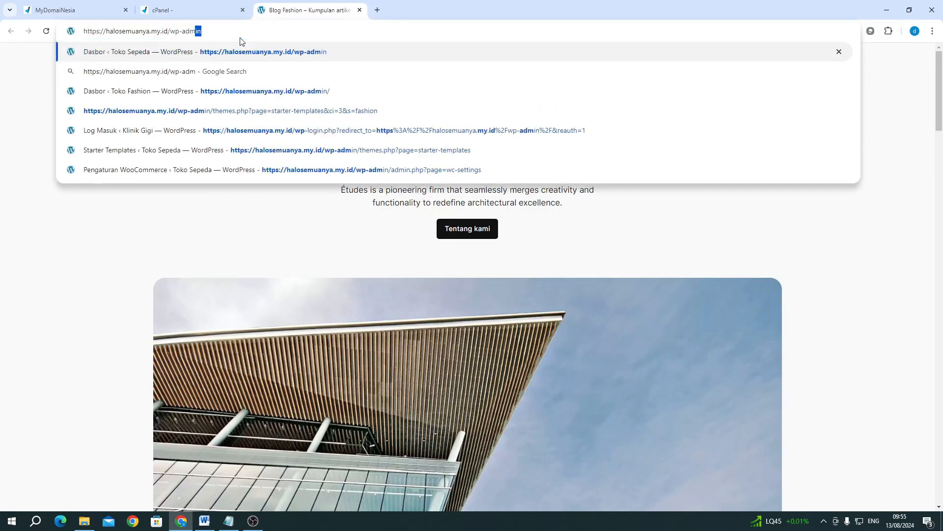
pyautogui.press('BackSpace')
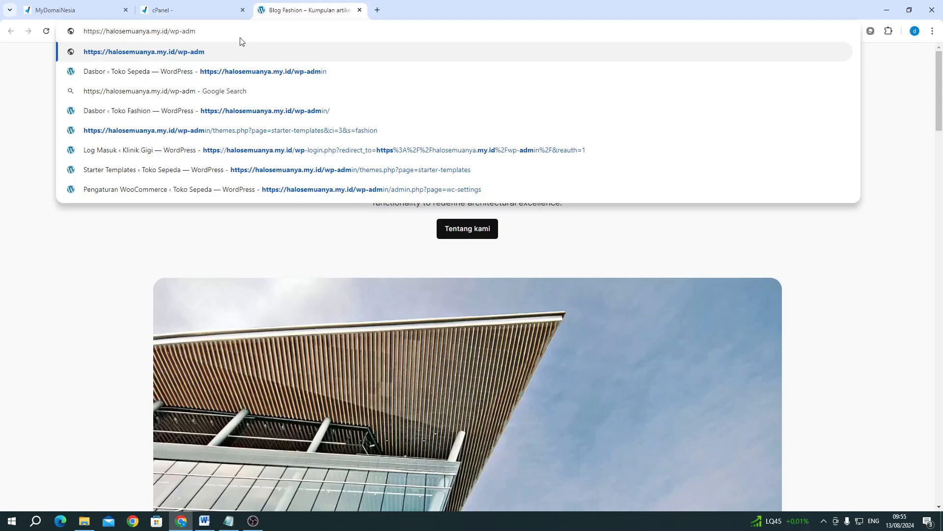
pyautogui.write('in')
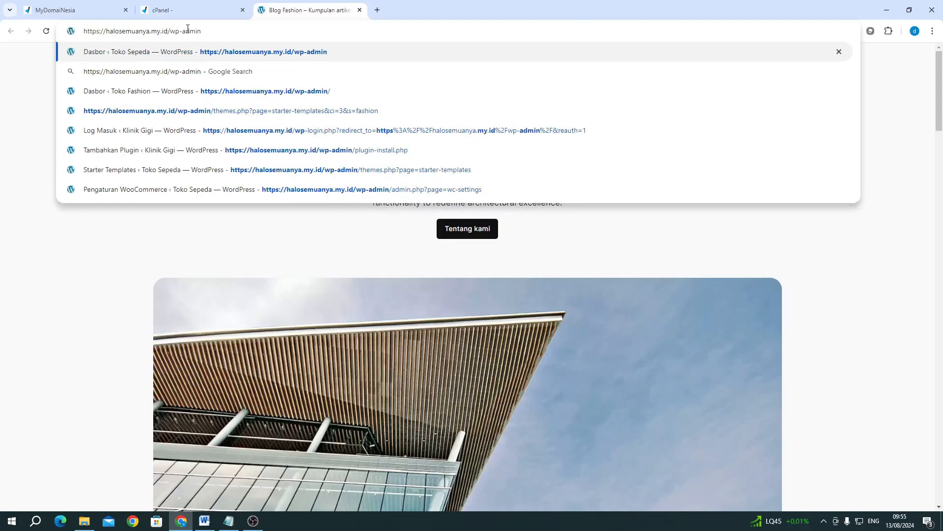
pyautogui.press('Return')
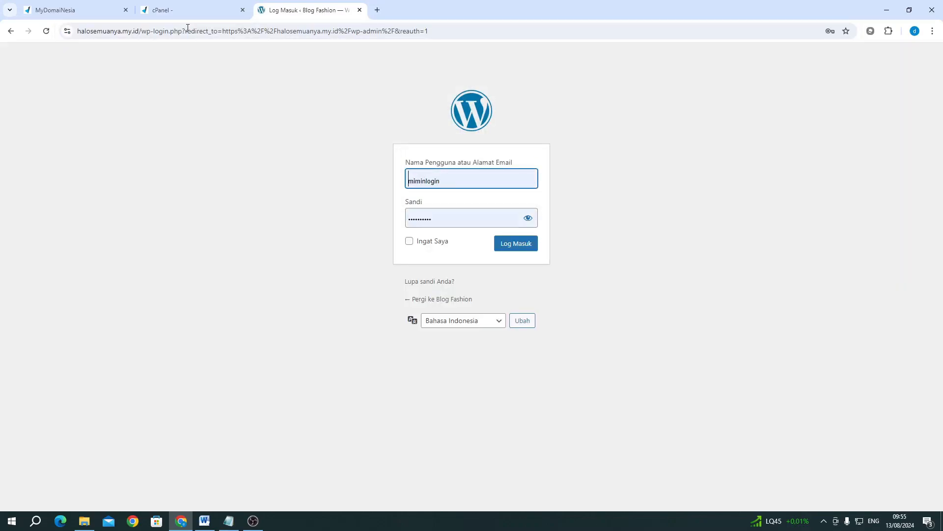
# Step: Log in to WordPress with the admin username and the copied password, and save the login in the browser
pyautogui.click(504, 181)
pyautogui.hotkey('ctrl', 'a')
pyautogui.write('dava')
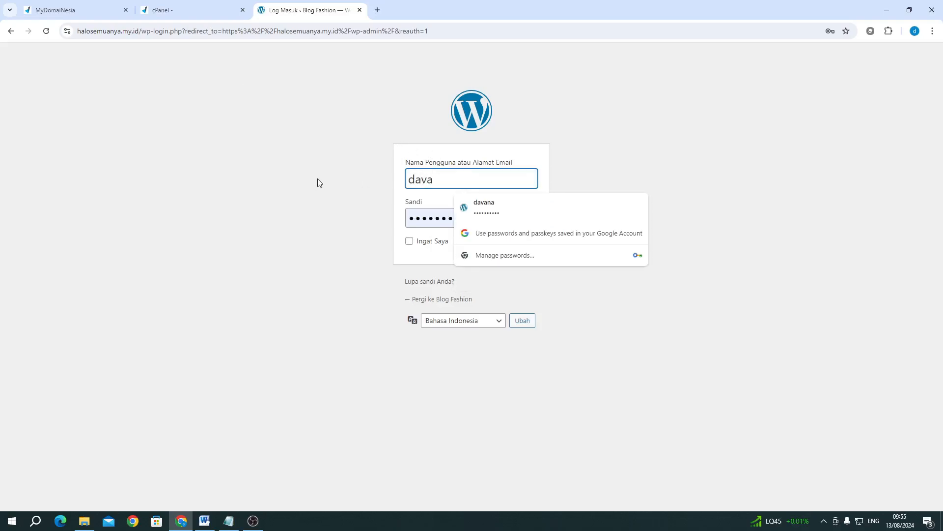
pyautogui.write('login')
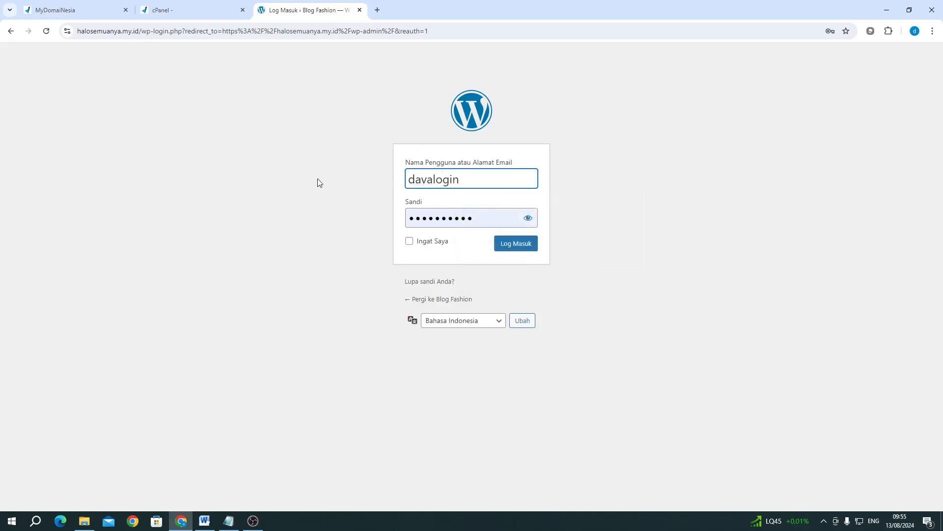
pyautogui.doubleClick(443, 222)
pyautogui.hotkey('ctrl', 'v')
pyautogui.click(383, 237)
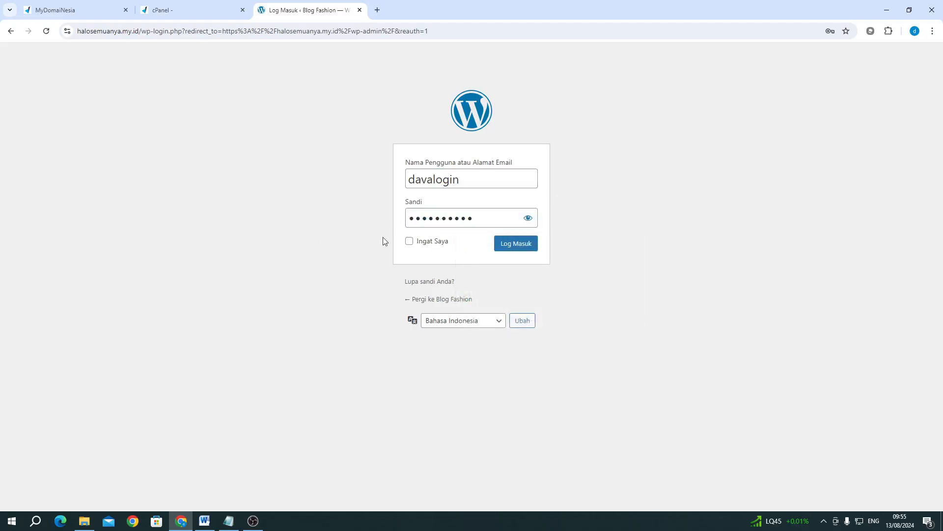
pyautogui.click(521, 253)
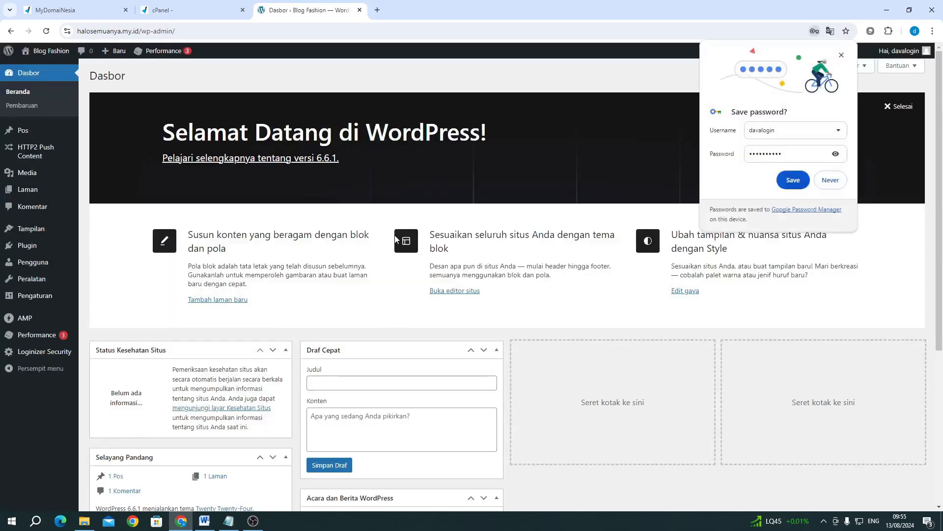
pyautogui.click(792, 180)
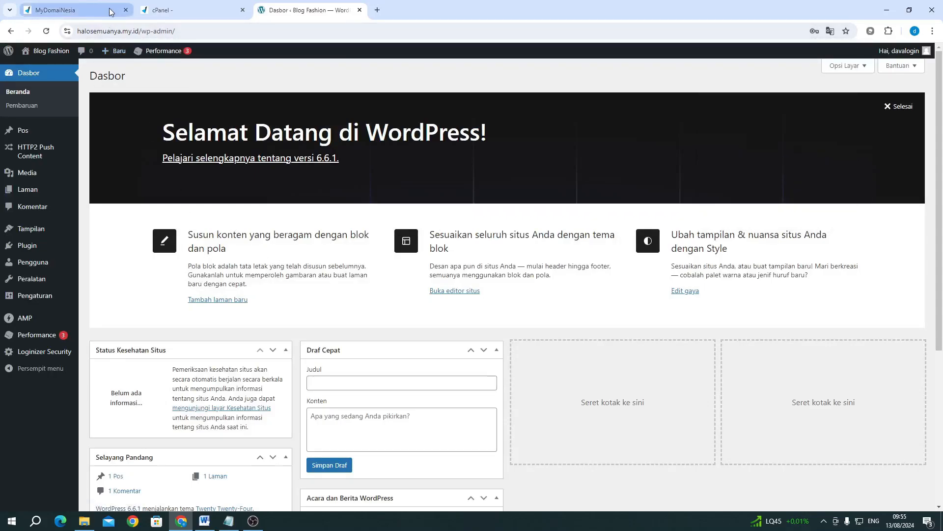
# Step: Close the MyDomaiNesia and cPanel pages and open the Blog Fashion site in a new tab to look over its home page
pyautogui.click(126, 10)
pyautogui.click(126, 10)
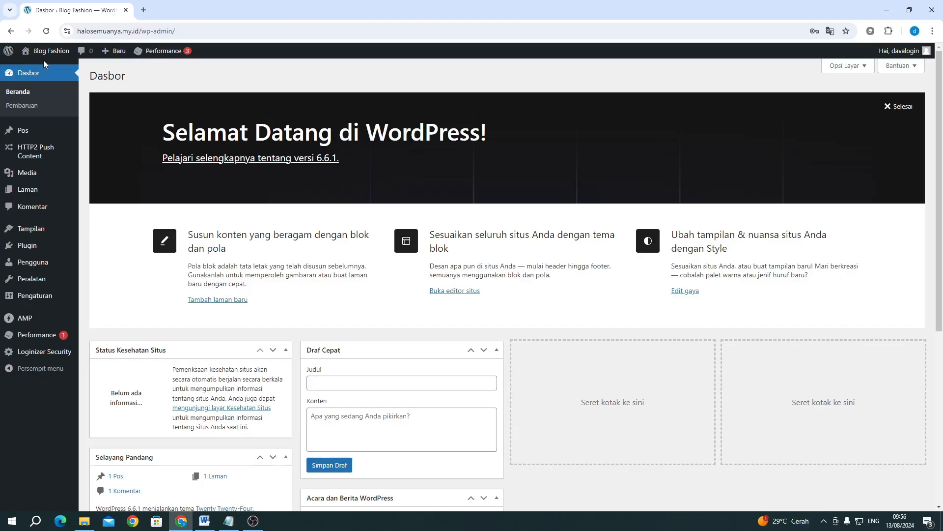
pyautogui.rightClick(50, 72)
pyautogui.click(91, 80)
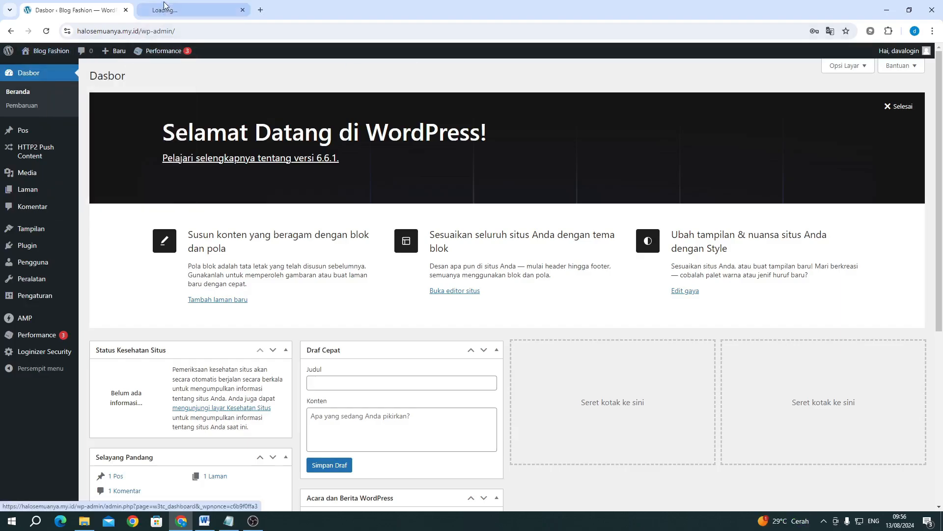
pyautogui.click(191, 10)
pyautogui.scroll(-4, 322, 210)
pyautogui.scroll(4, 322, 211)
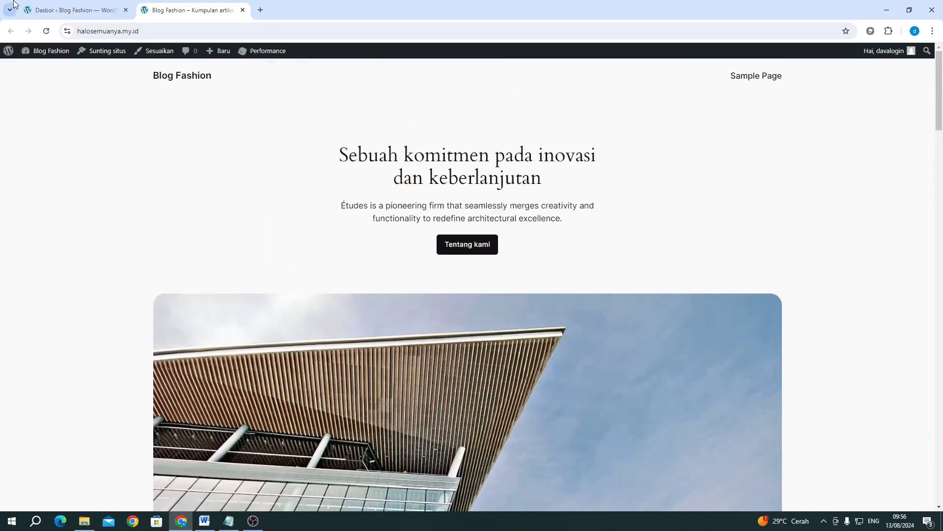
# Step: Go to the dashboard's page for adding new themes and search for "royal elementor"
pyautogui.click(74, 10)
pyautogui.moveTo(37, 233)
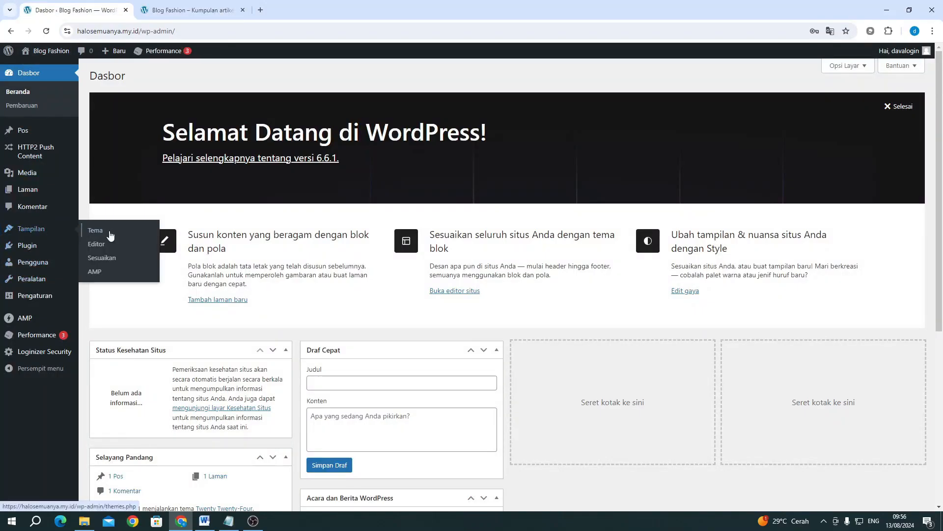
pyautogui.click(112, 236)
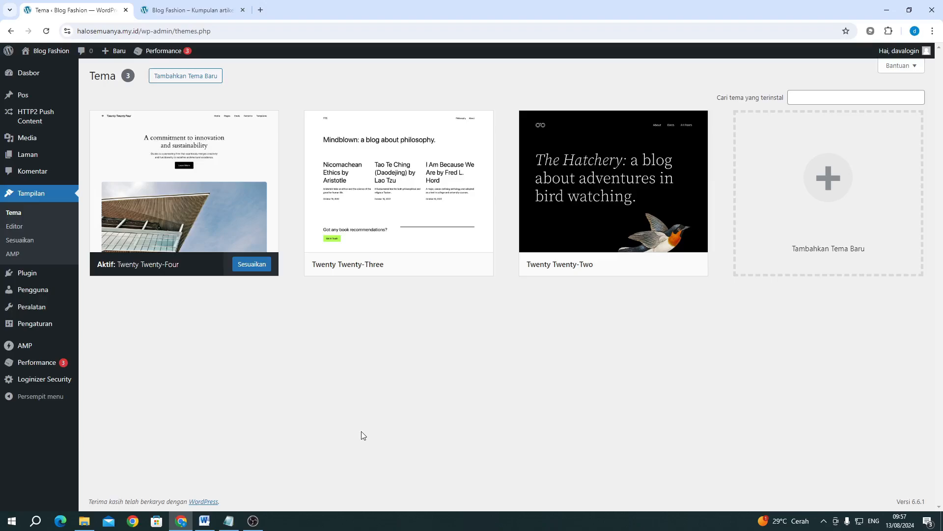
pyautogui.click(203, 77)
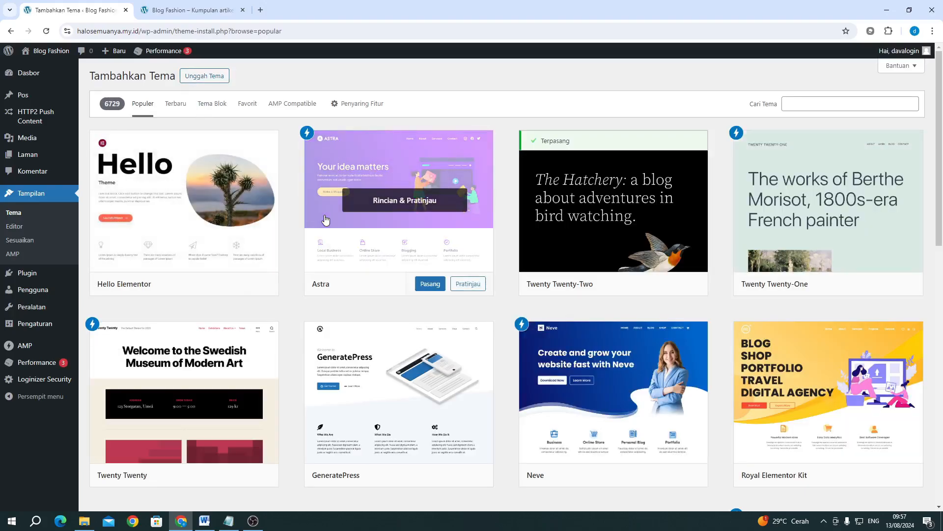
pyautogui.click(796, 103)
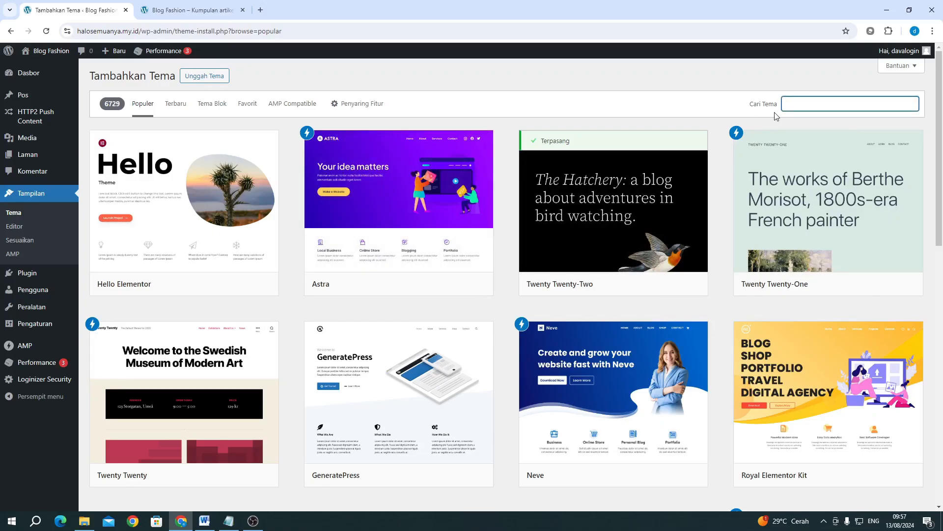
pyautogui.write('royal elementor')
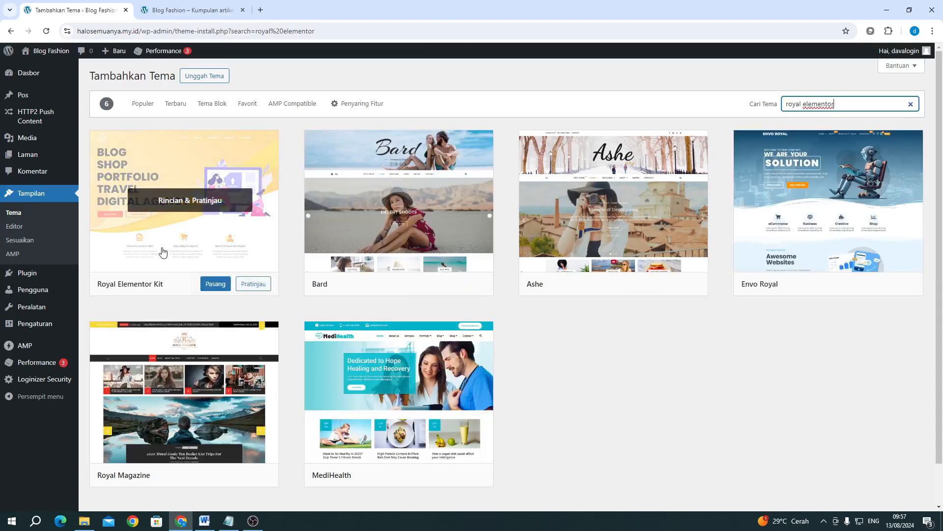
# Step: Install and activate the Royal Elementor Kit theme, and reload the site's home page to check its new look
pyautogui.click(214, 284)
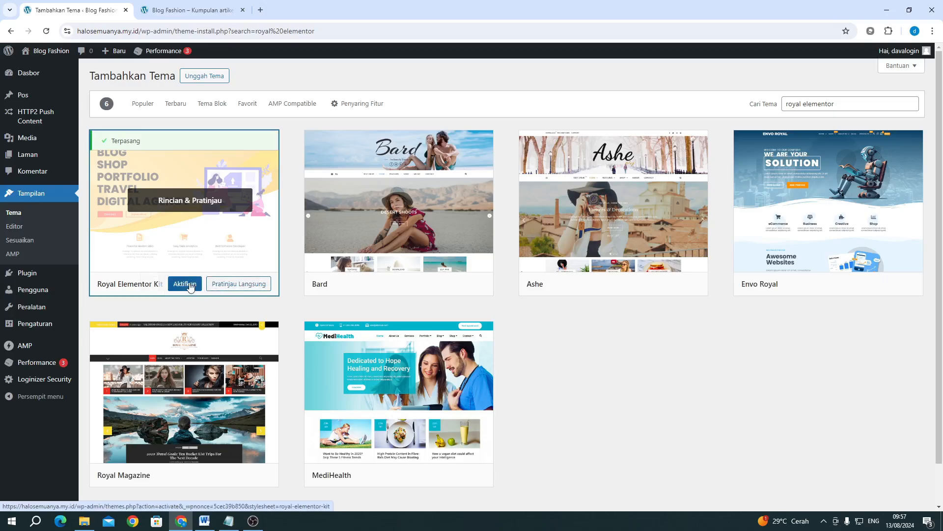
pyautogui.click(185, 285)
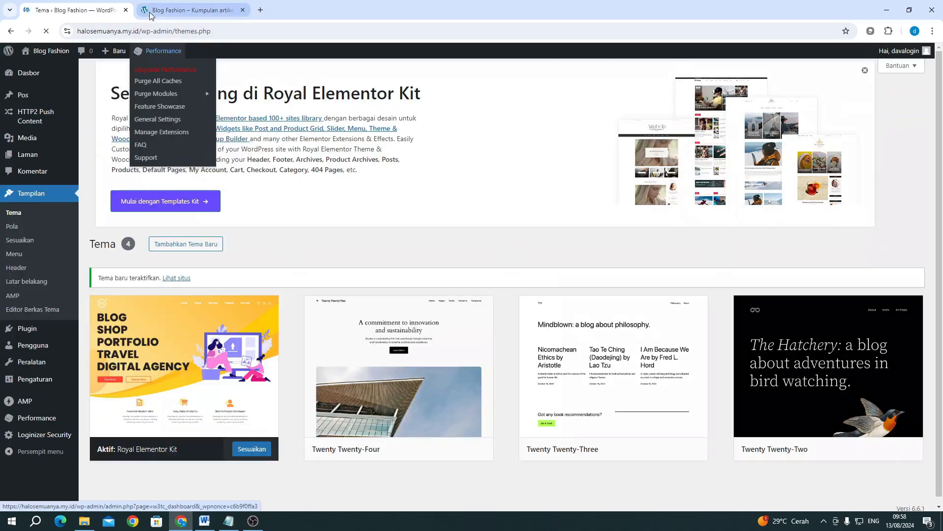
pyautogui.click(192, 10)
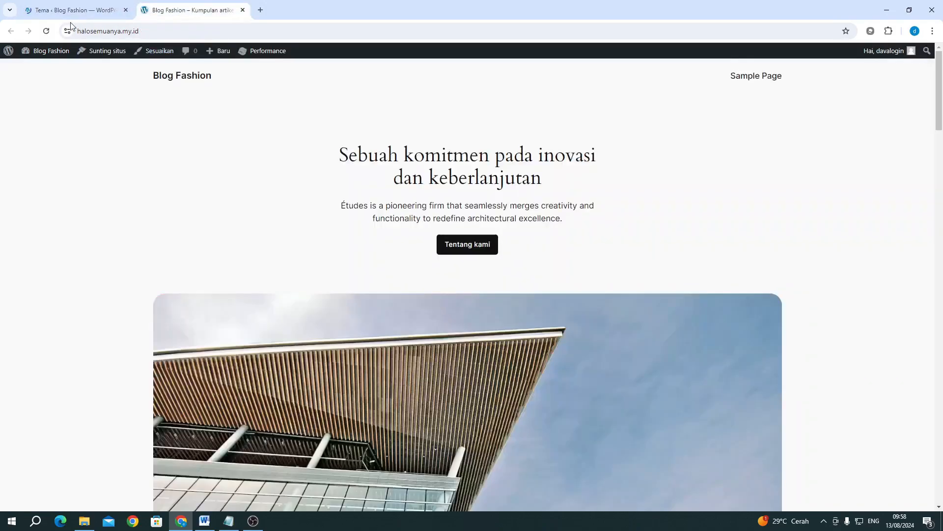
pyautogui.click(46, 32)
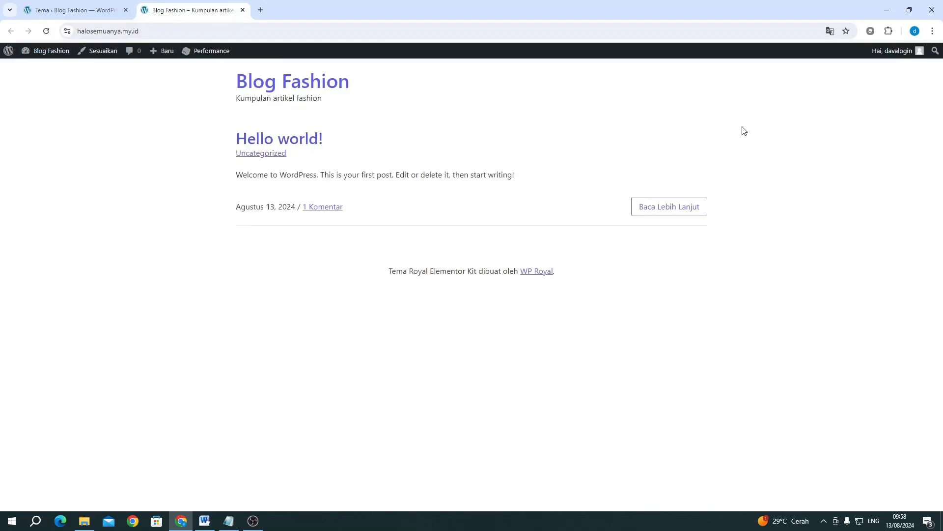
# Step: Open the installed plugins list in the dashboard and deactivate all plugins with one bulk action
pyautogui.click(69, 10)
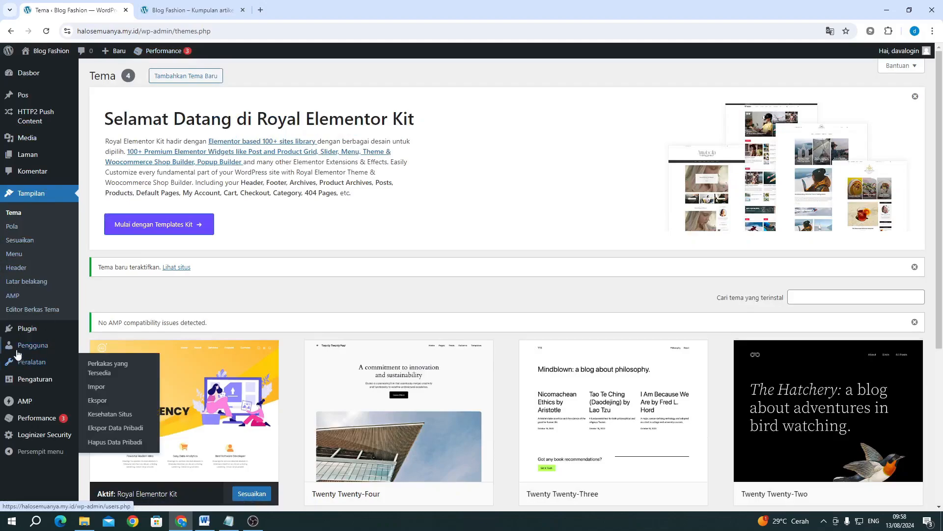
pyautogui.click(108, 338)
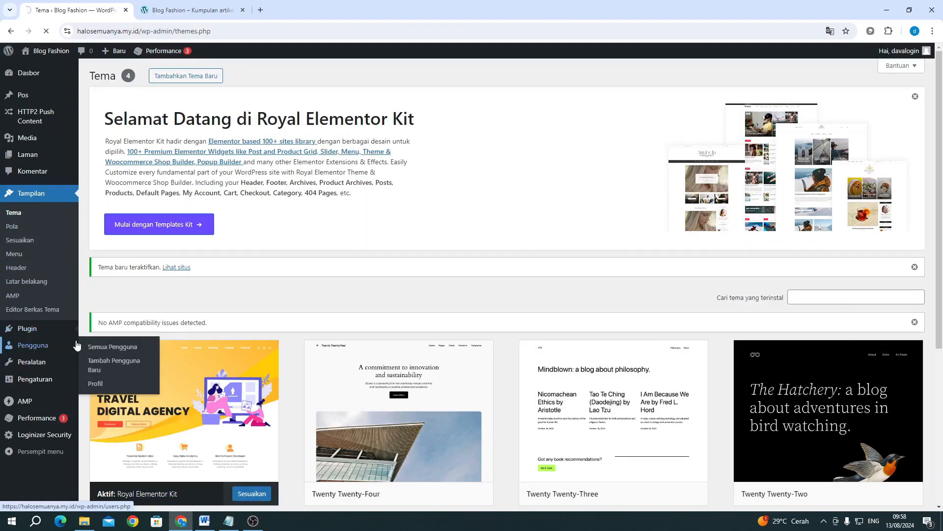
pyautogui.scroll(-3, 500, 273)
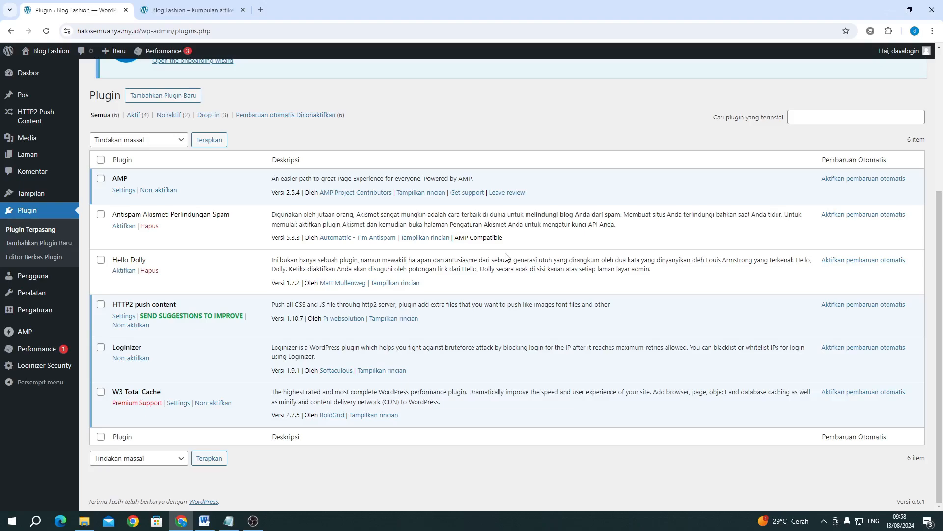
pyautogui.click(101, 159)
pyautogui.click(123, 144)
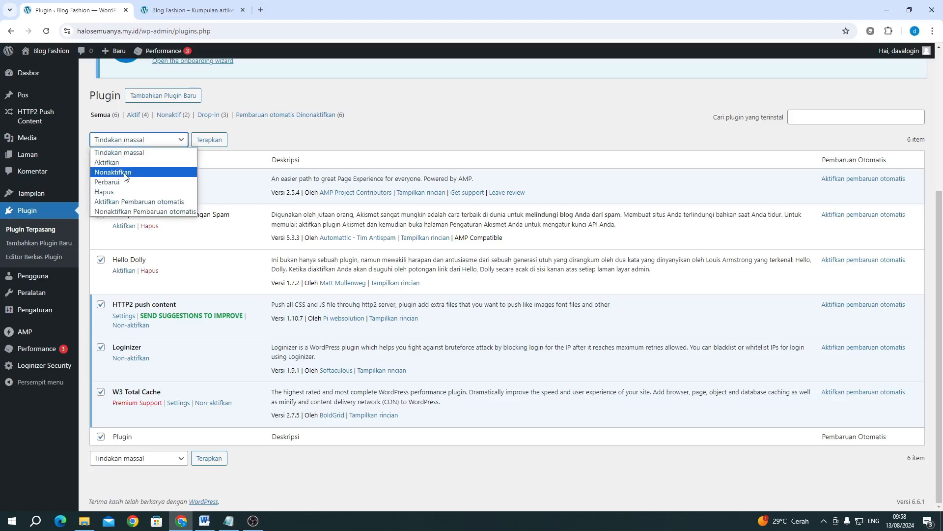
pyautogui.click(124, 173)
pyautogui.click(206, 141)
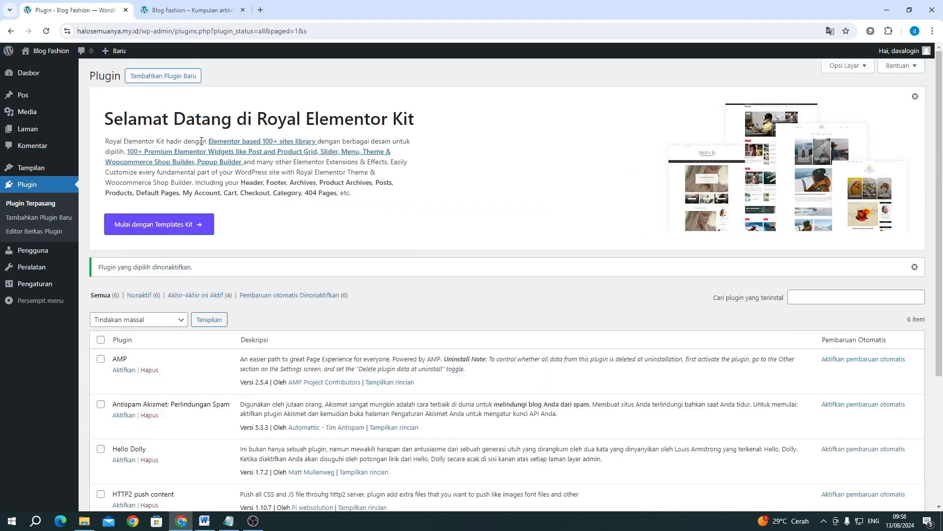
# Step: Delete all the deactivated plugins with one bulk action
pyautogui.scroll(-4, 202, 142)
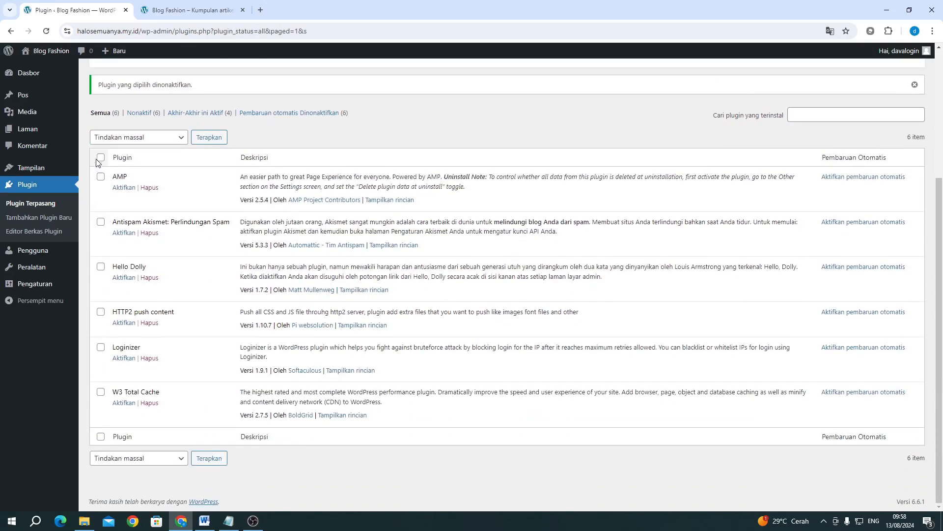
pyautogui.click(101, 158)
pyautogui.click(118, 138)
pyautogui.click(119, 188)
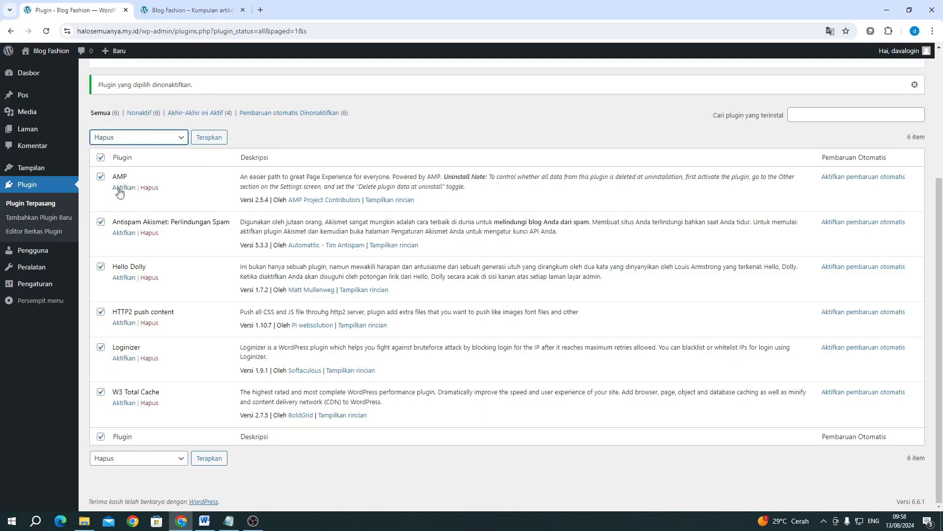
pyautogui.click(208, 137)
pyautogui.click(513, 102)
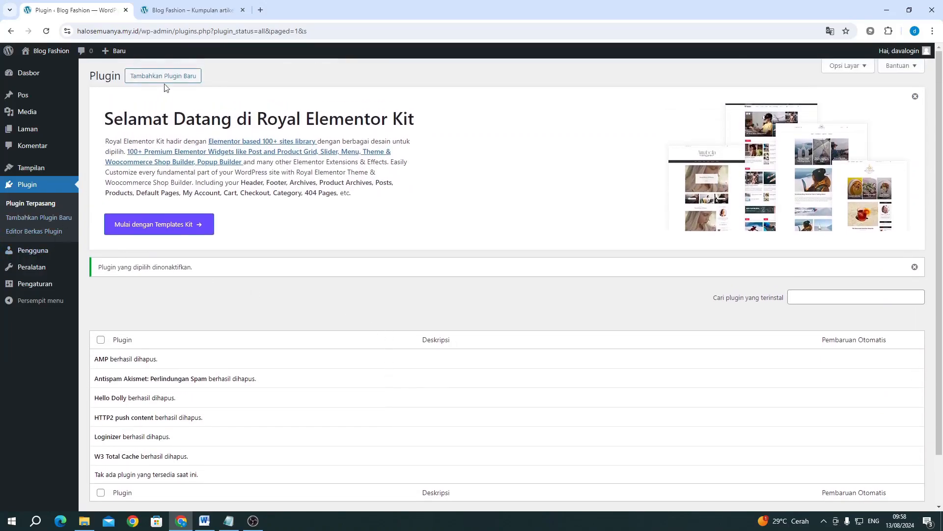
# Step: Search the plugin directory for "elementor" and install the Elementor and Royal Elementor Addons and Templates plugins
pyautogui.click(170, 77)
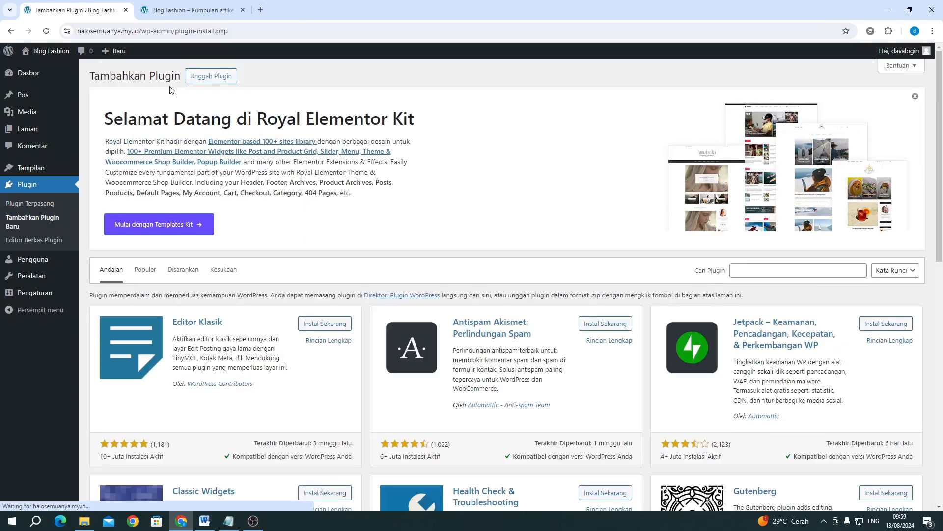
pyautogui.click(761, 272)
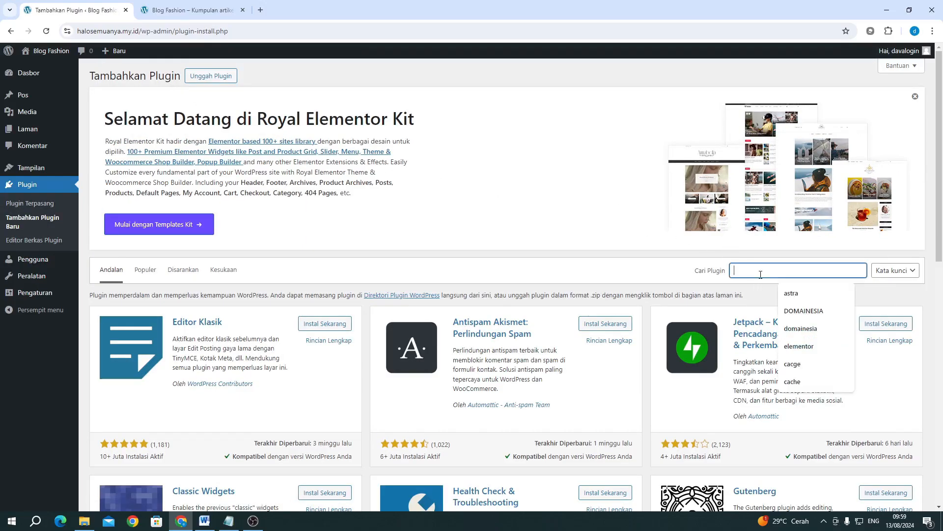
pyautogui.write('ele')
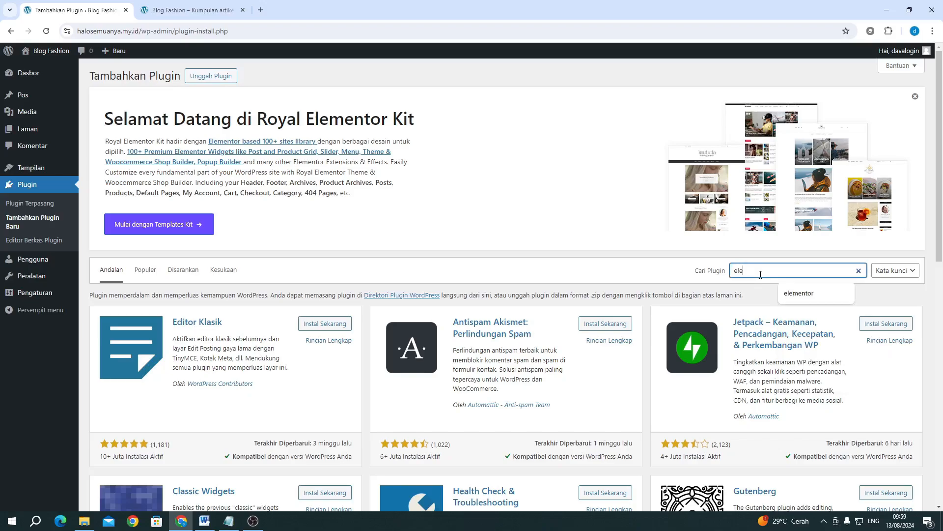
pyautogui.write('mentor')
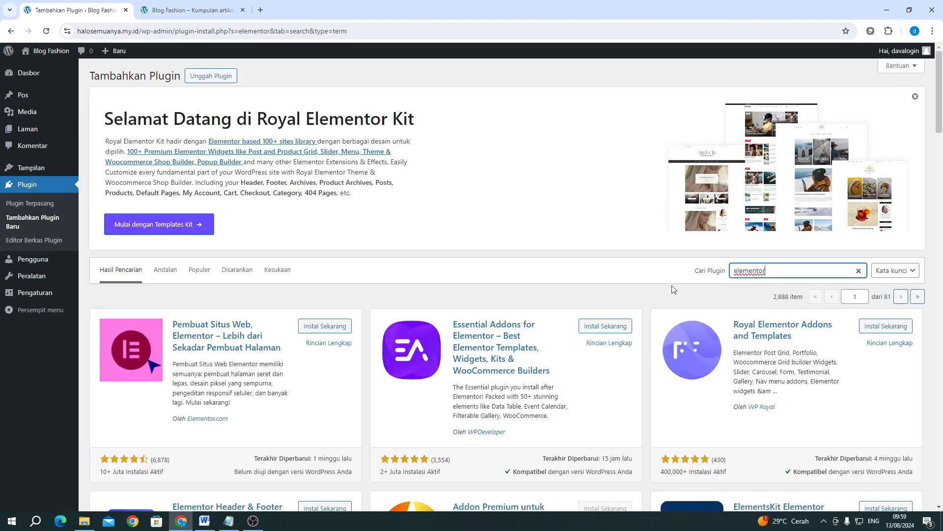
pyautogui.click(302, 326)
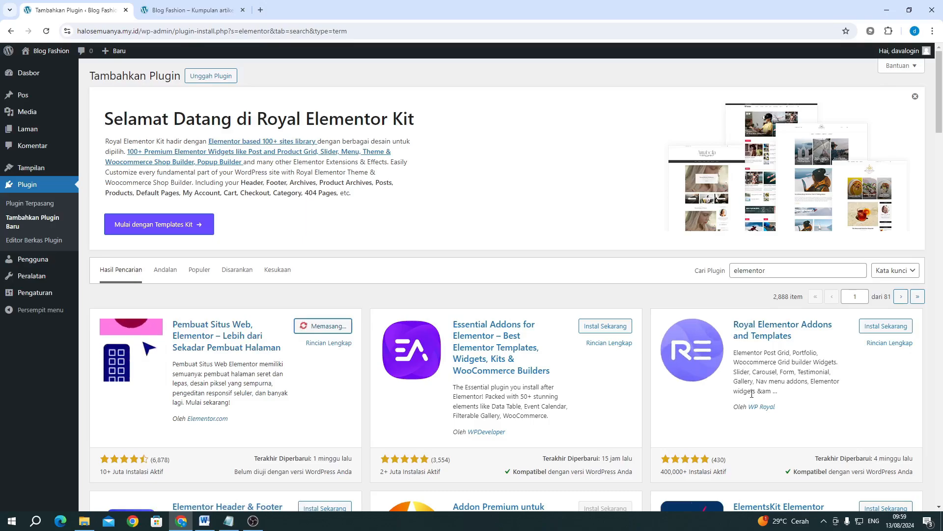
pyautogui.click(888, 330)
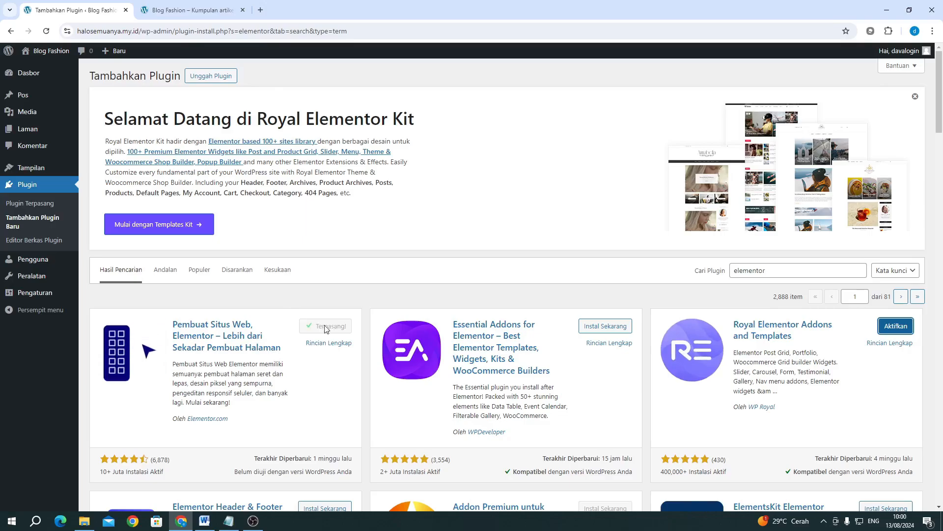
pyautogui.click(47, 32)
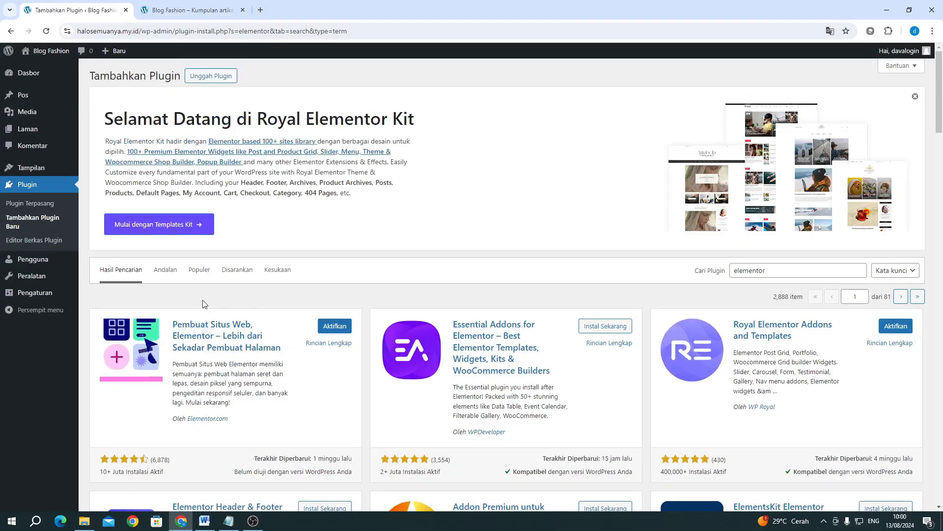
# Step: Activate the Elementor plugin and leave its onboarding wizard to return to the dashboard
pyautogui.click(340, 326)
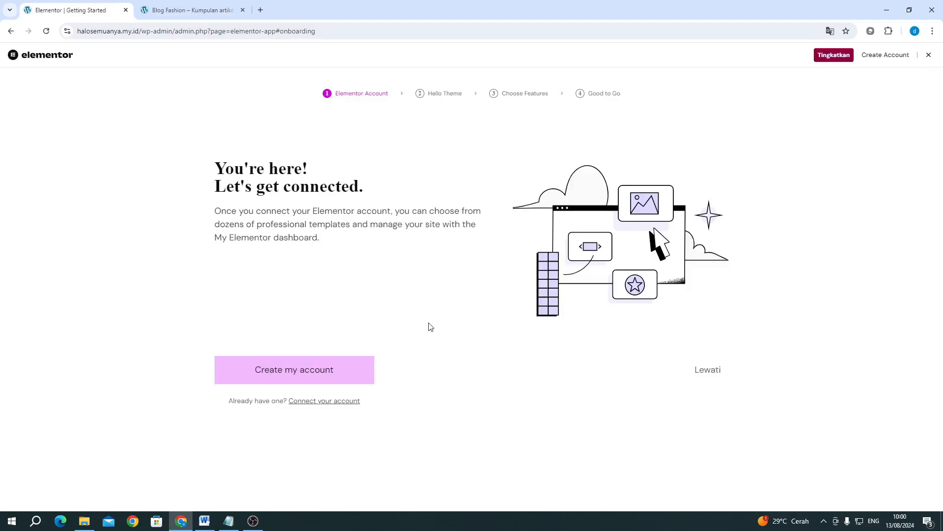
pyautogui.click(930, 55)
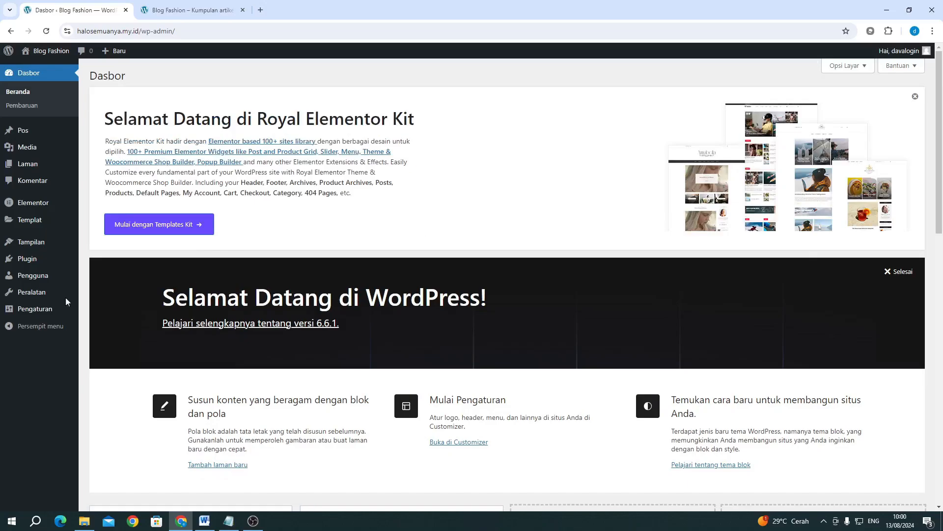
pyautogui.moveTo(27, 258)
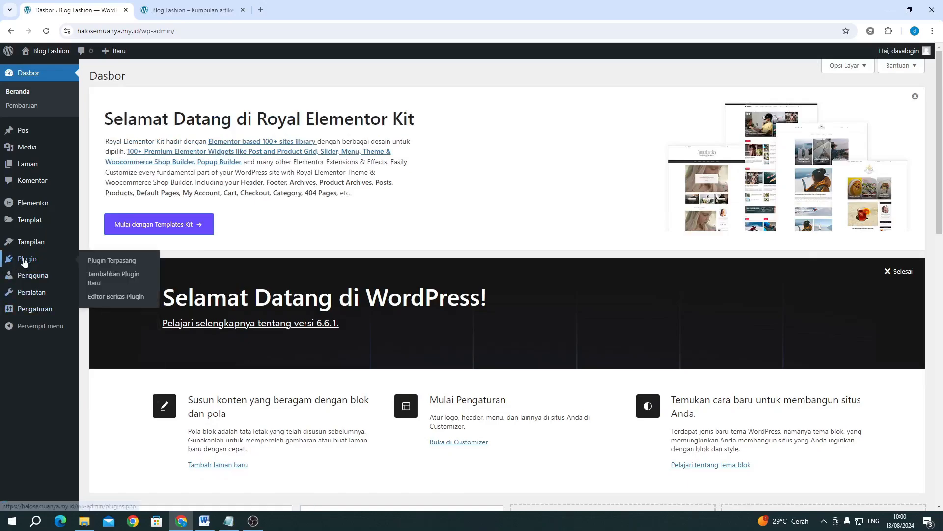
# Step: Activate the Royal Elementor Addons plugin from the installed plugins list and allow its email notification opt-in
pyautogui.click(122, 264)
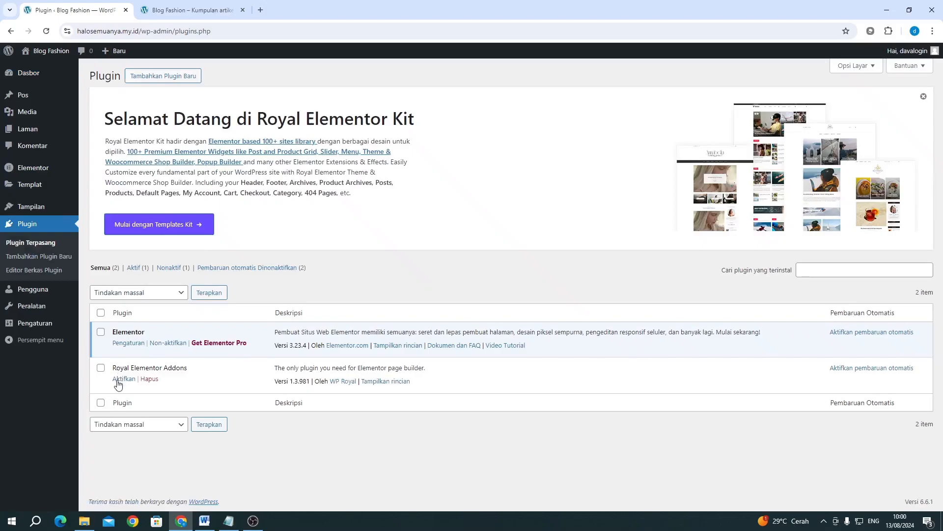
pyautogui.click(118, 379)
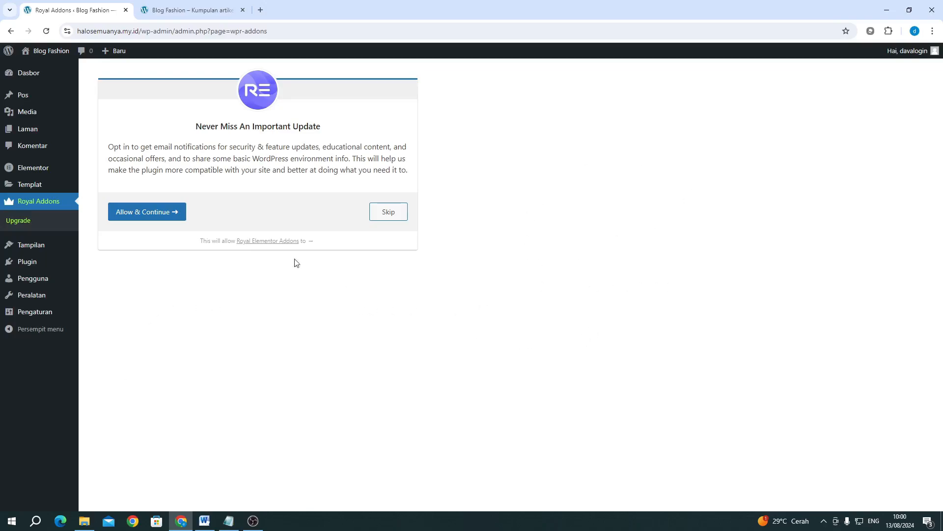
pyautogui.moveTo(225, 142); pyautogui.dragTo(386, 170)
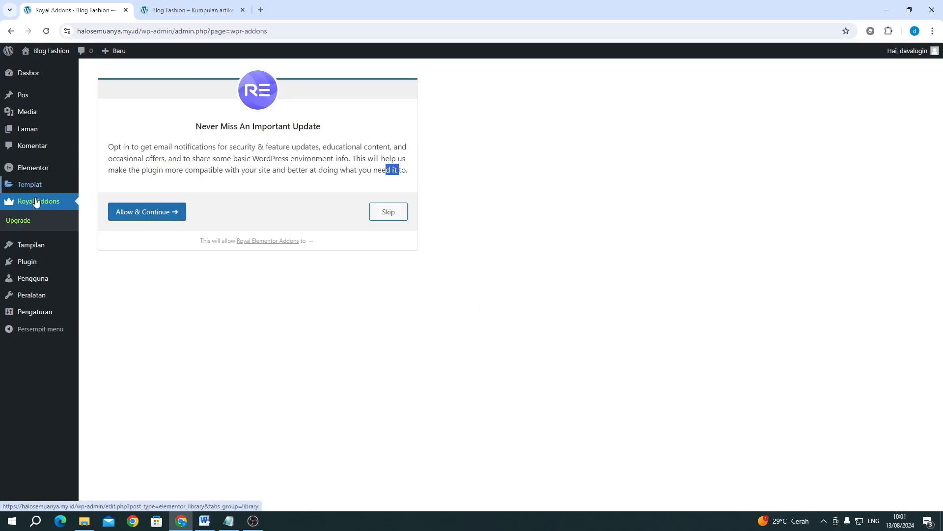
pyautogui.click(164, 214)
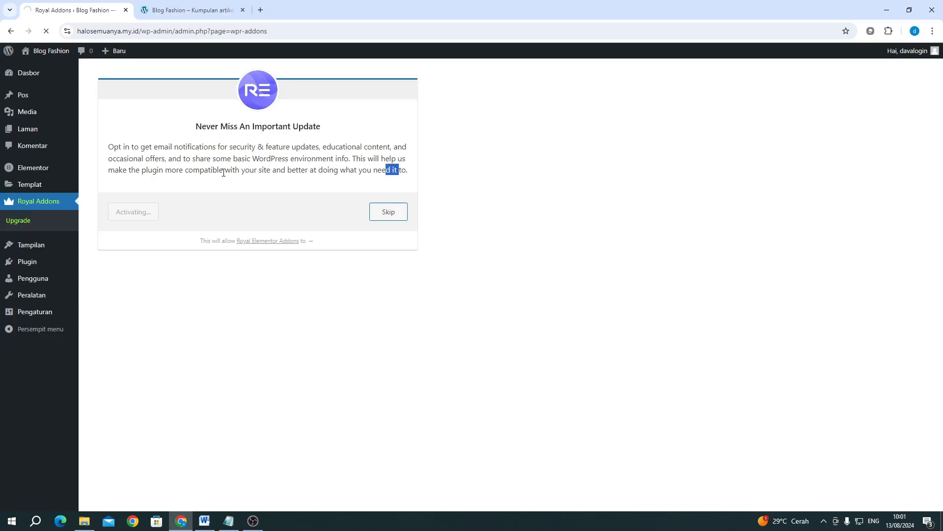
pyautogui.click(312, 154)
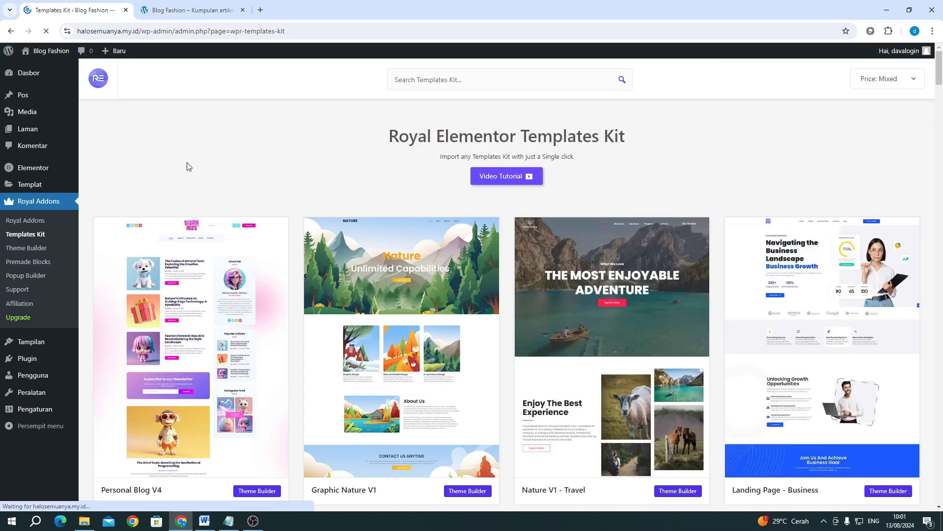
pyautogui.scroll(-7, 187, 167)
pyautogui.scroll(7, 186, 169)
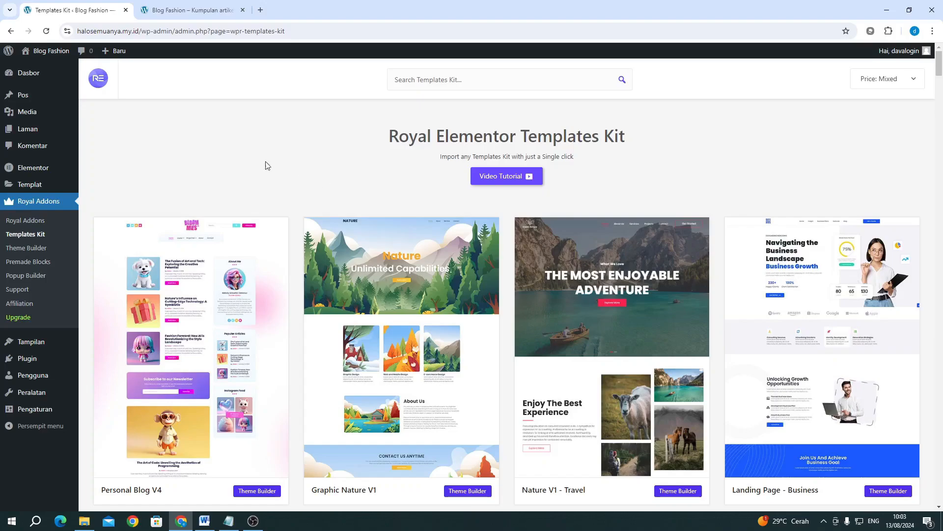
# Step: Open the list of all pages and move the Privacy Policy and Sample Page to the trash with one bulk action
pyautogui.moveTo(29, 128)
pyautogui.click(92, 136)
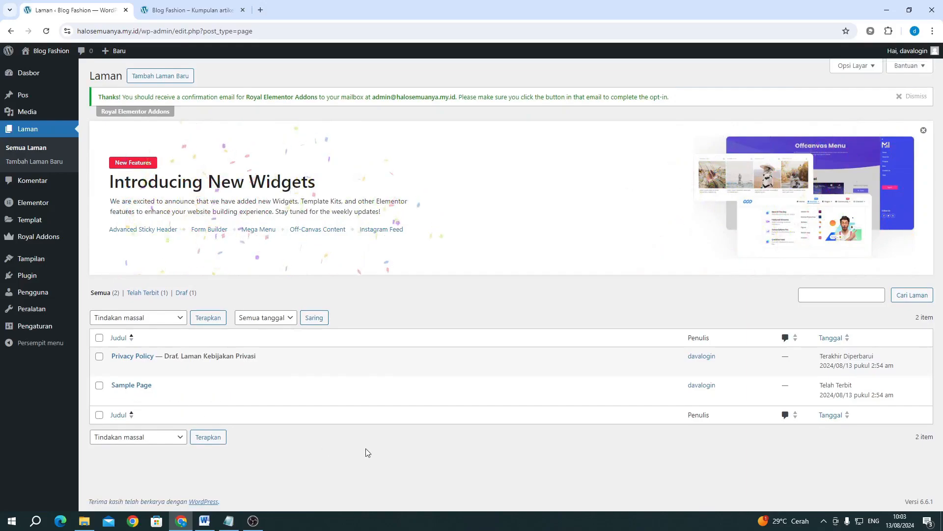
pyautogui.moveTo(163, 370)
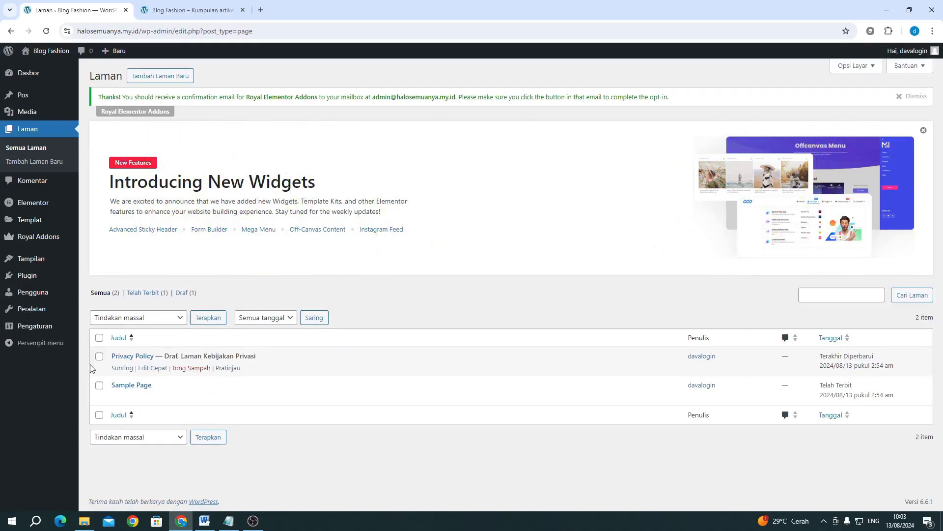
pyautogui.click(118, 318)
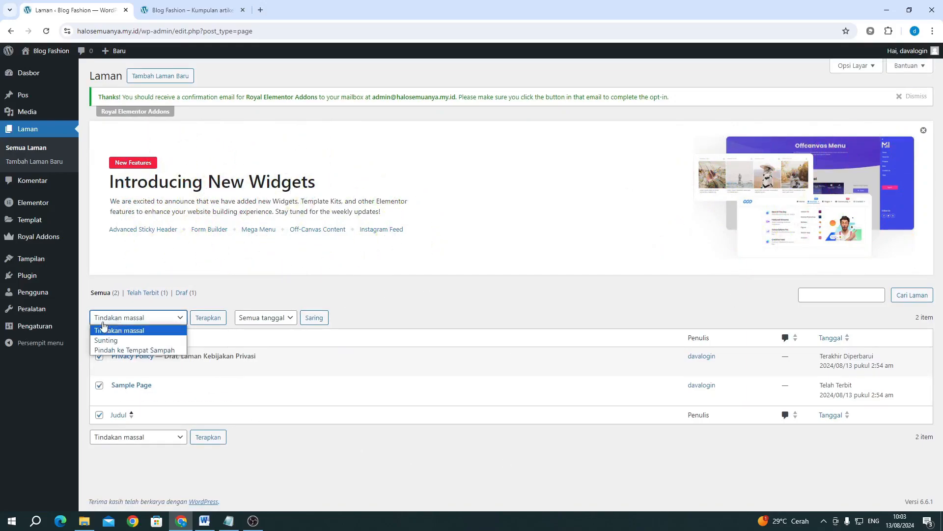
pyautogui.click(144, 350)
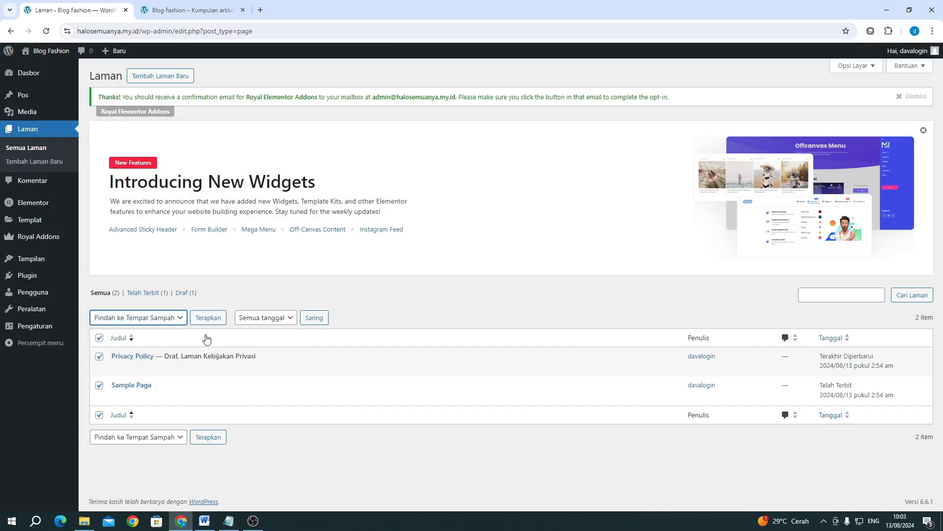
pyautogui.click(209, 318)
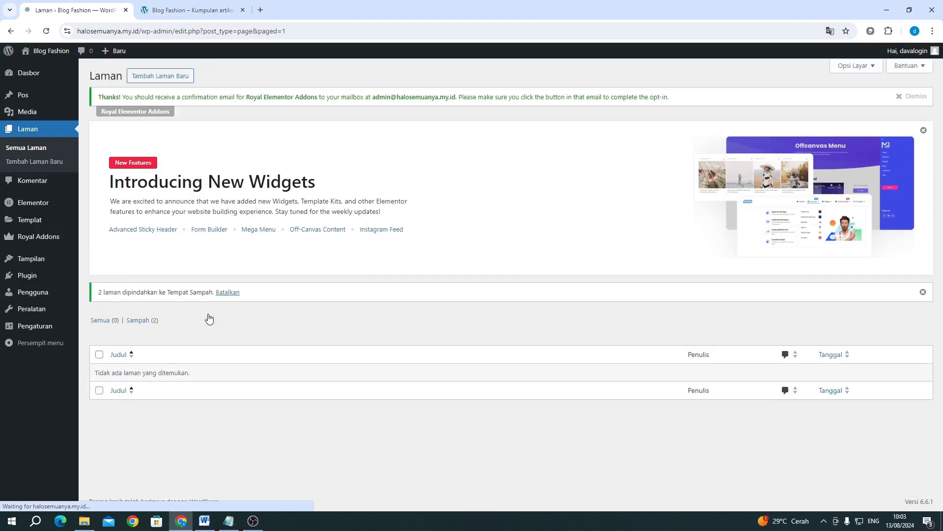
# Step: Permanently delete both trashed pages with one bulk action
pyautogui.click(136, 325)
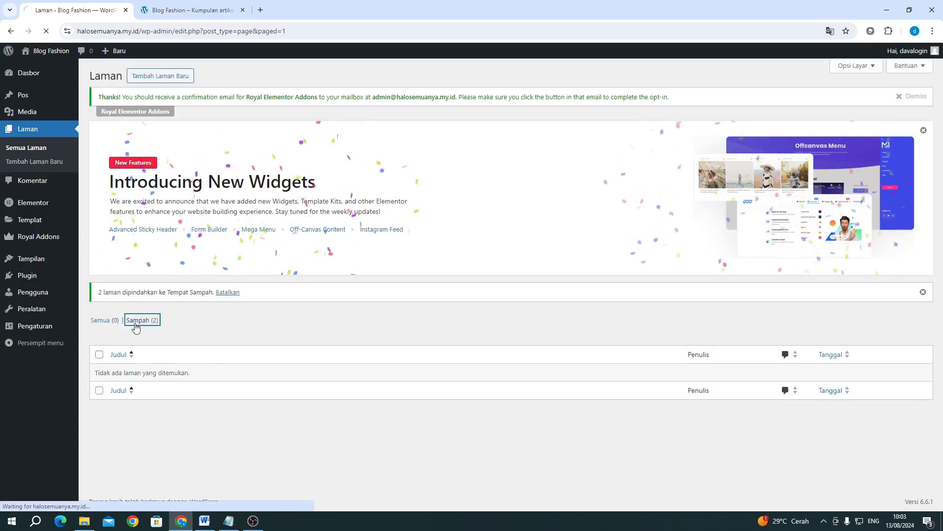
pyautogui.click(99, 338)
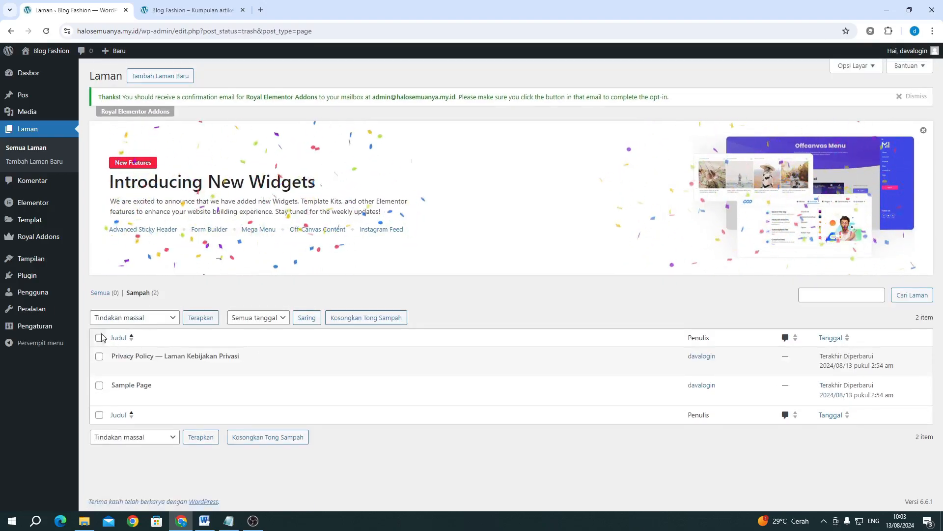
pyautogui.click(113, 318)
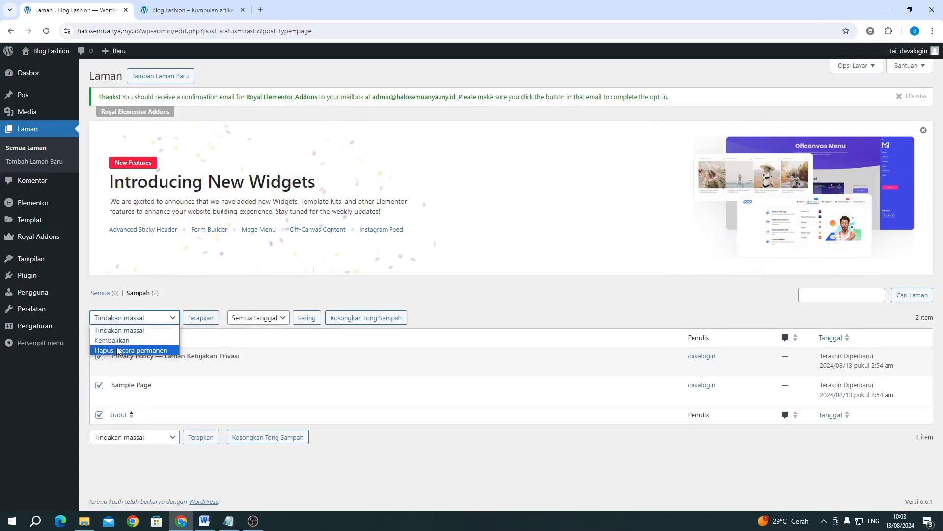
pyautogui.click(128, 349)
pyautogui.click(199, 317)
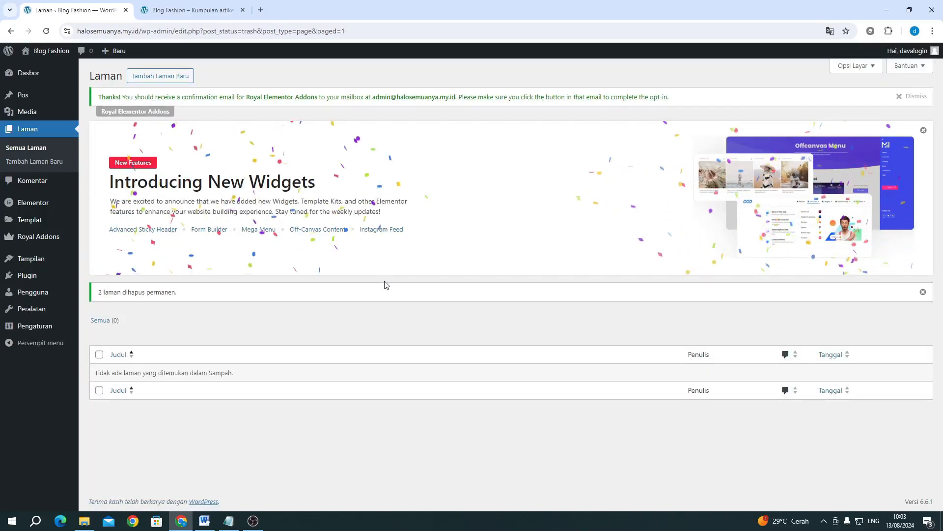
# Step: Add a new page titled "Home", publish it, and return to the list of all pages
pyautogui.click(181, 77)
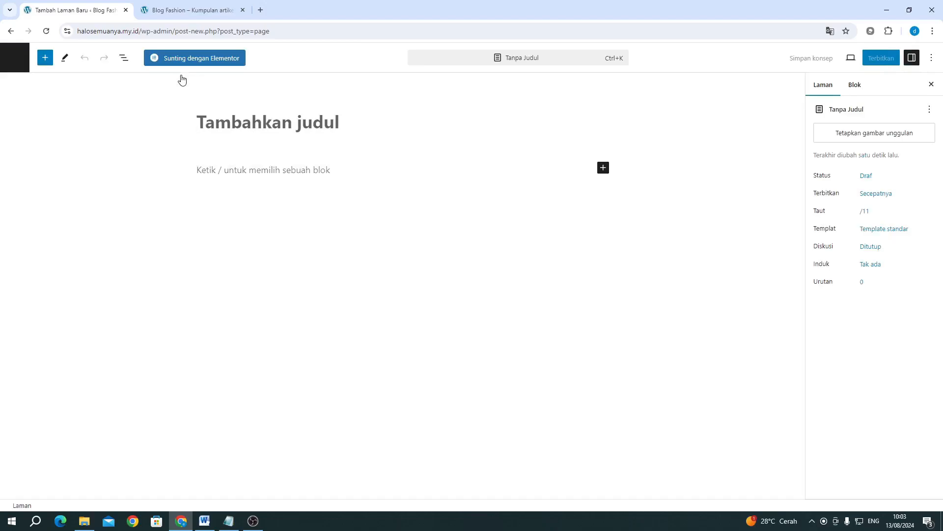
pyautogui.write('H')
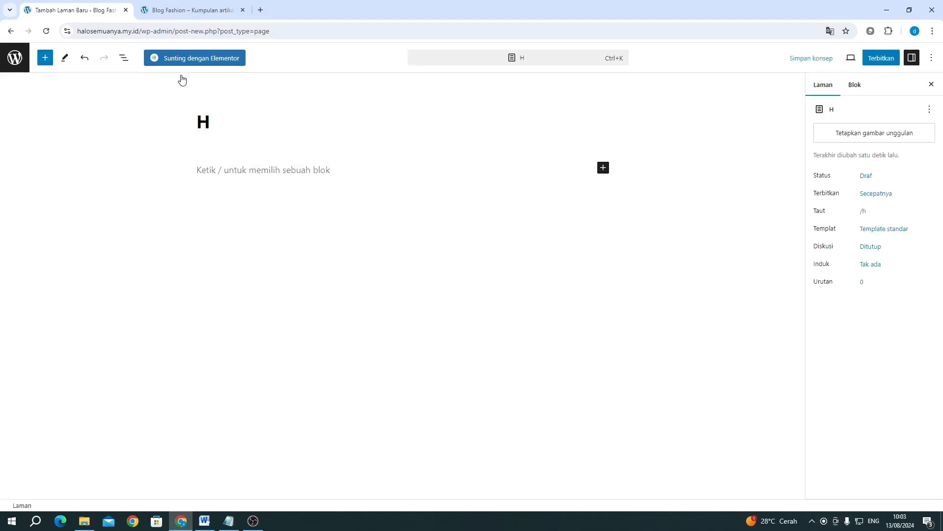
pyautogui.write('ome')
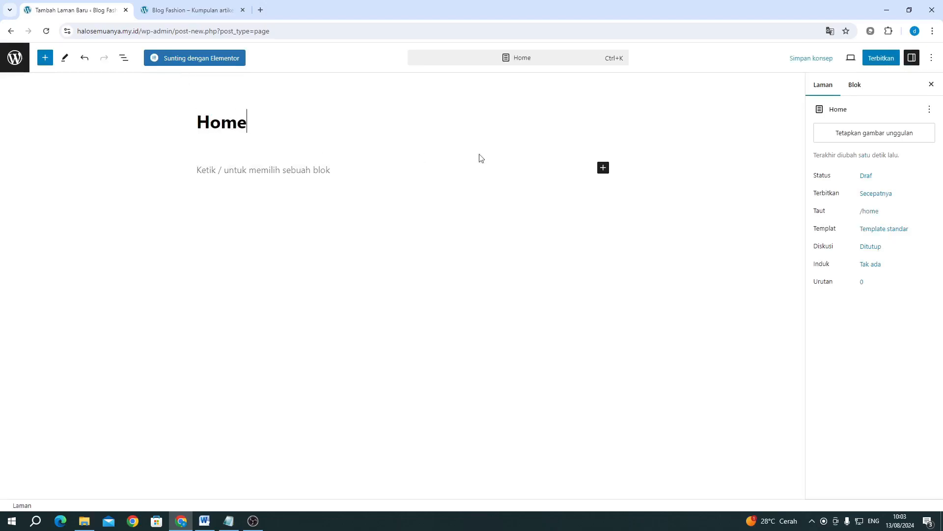
pyautogui.click(871, 62)
pyautogui.click(870, 63)
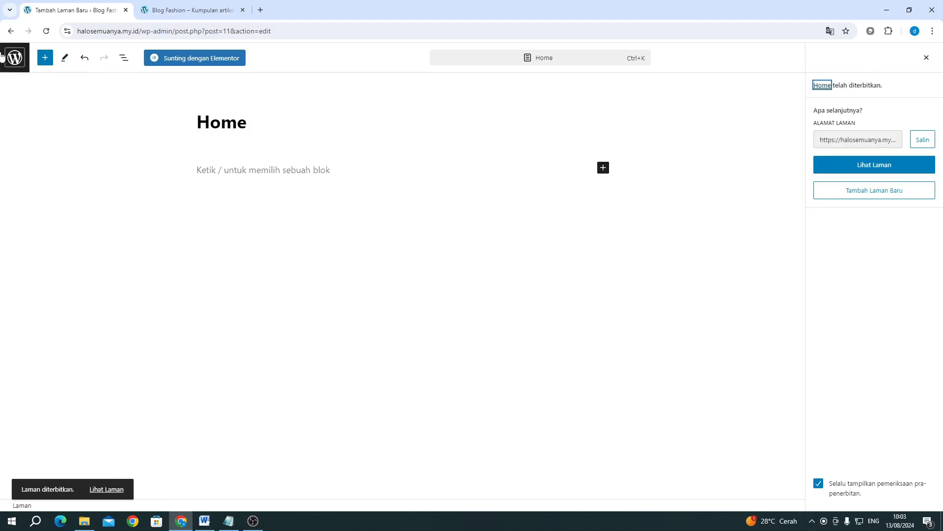
pyautogui.click(10, 32)
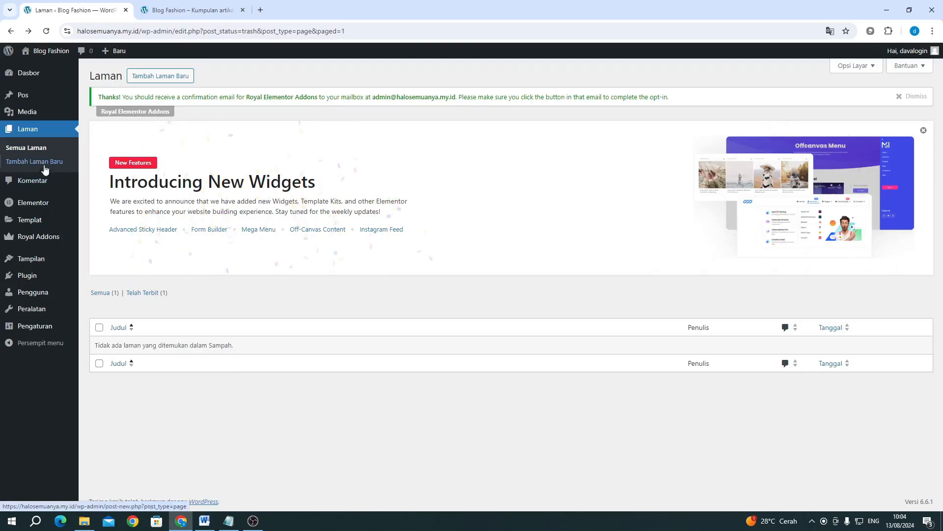
pyautogui.click(16, 149)
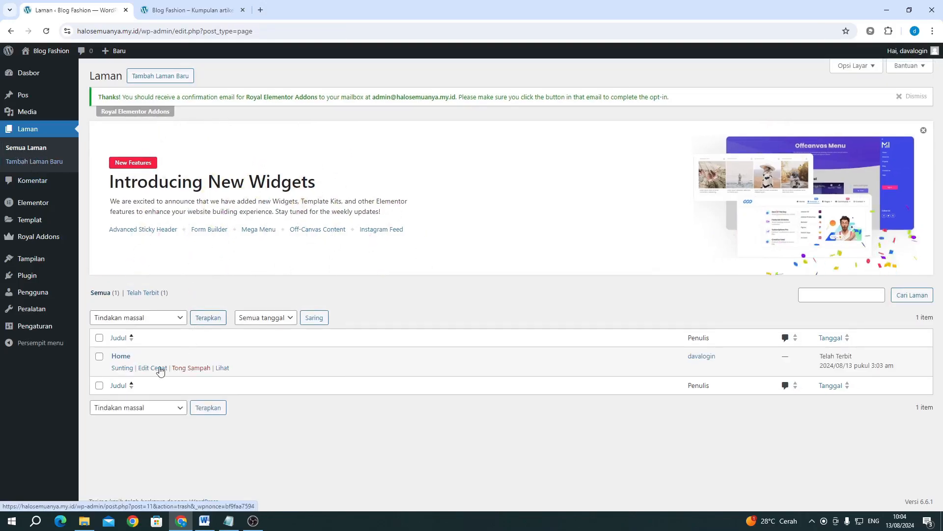
# Step: Add a new page titled "Blog", publish it, and return to the pages list
pyautogui.click(150, 81)
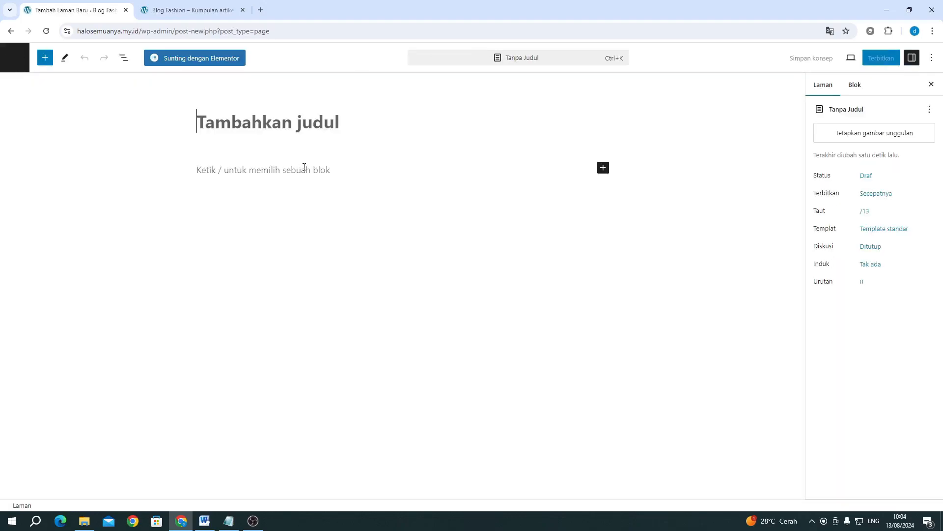
pyautogui.write('Blog')
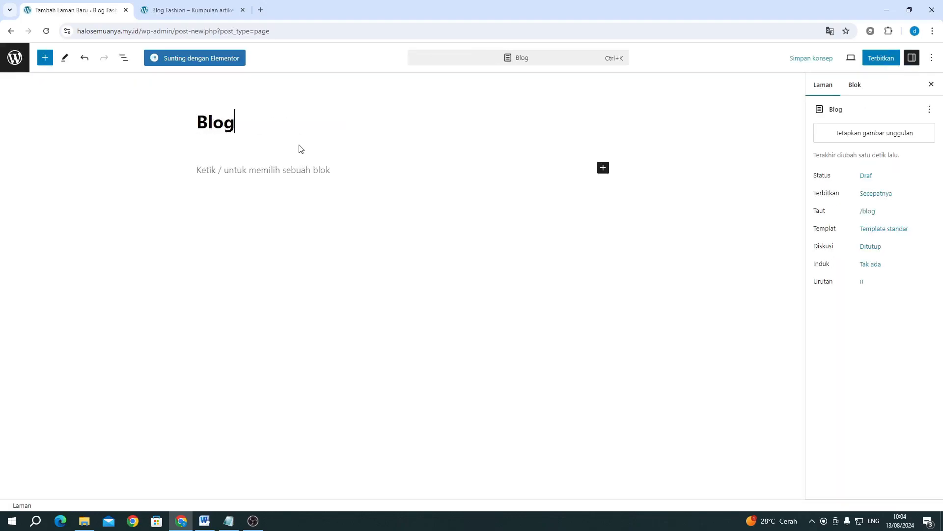
pyautogui.click(879, 58)
pyautogui.click(865, 59)
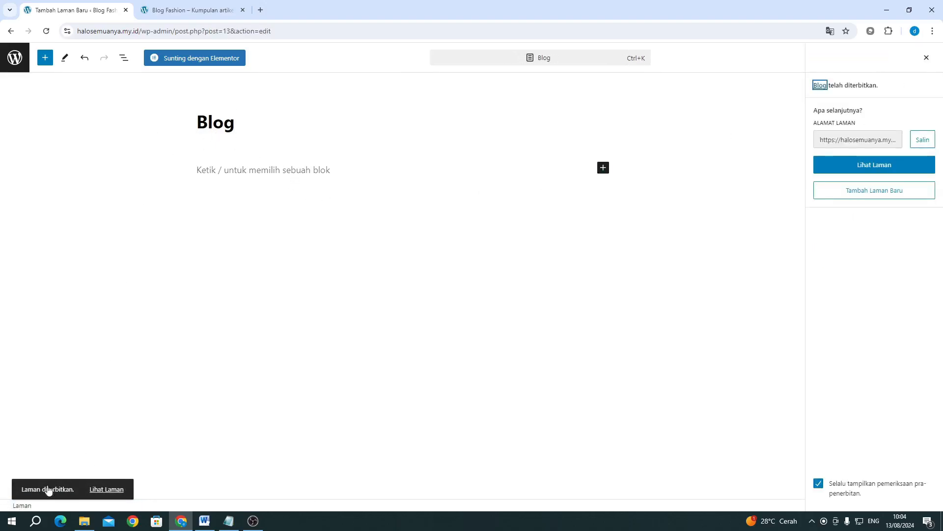
pyautogui.click(16, 60)
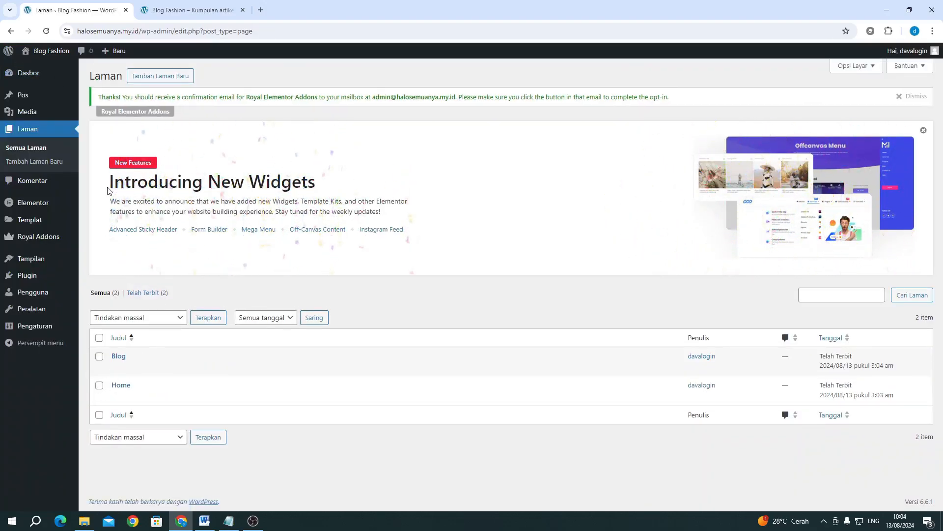
# Step: Open the navigation menu settings and create the first menu with its suggested name and preset items
pyautogui.moveTo(31, 259)
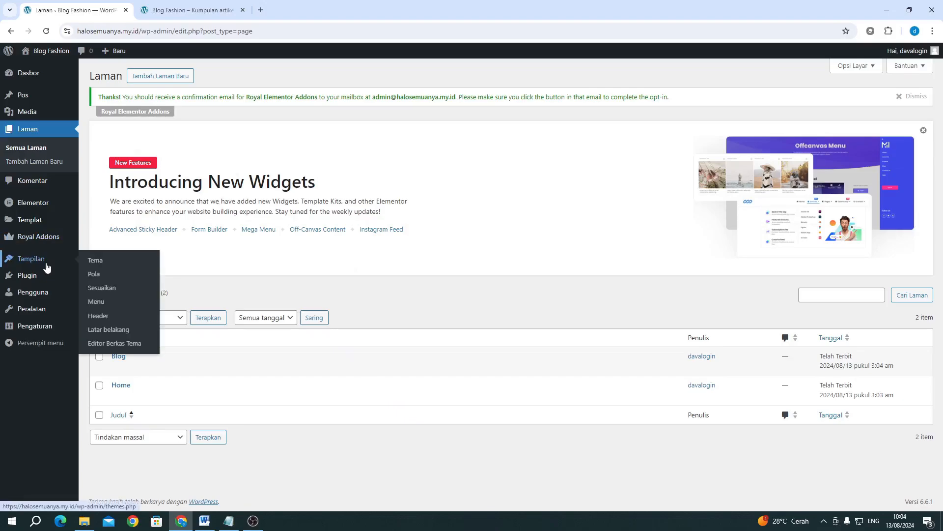
pyautogui.click(103, 308)
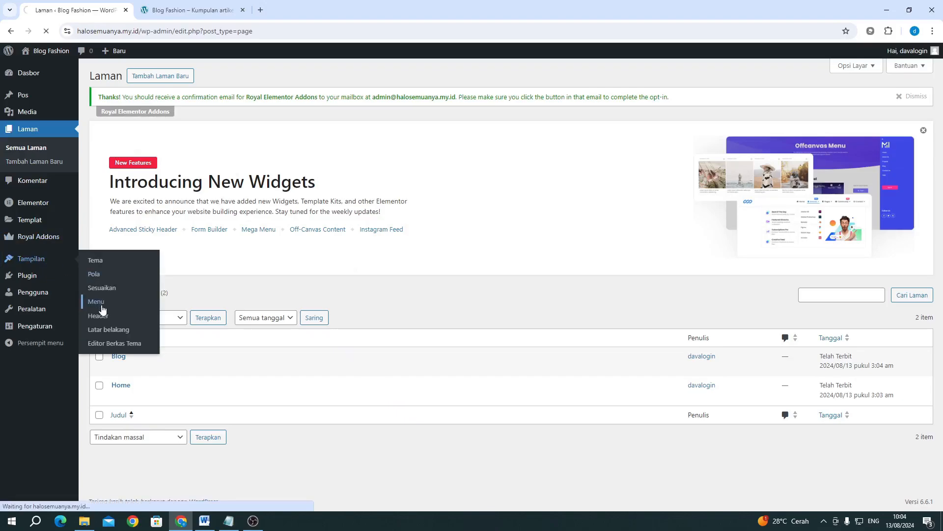
pyautogui.scroll(-1, 102, 309)
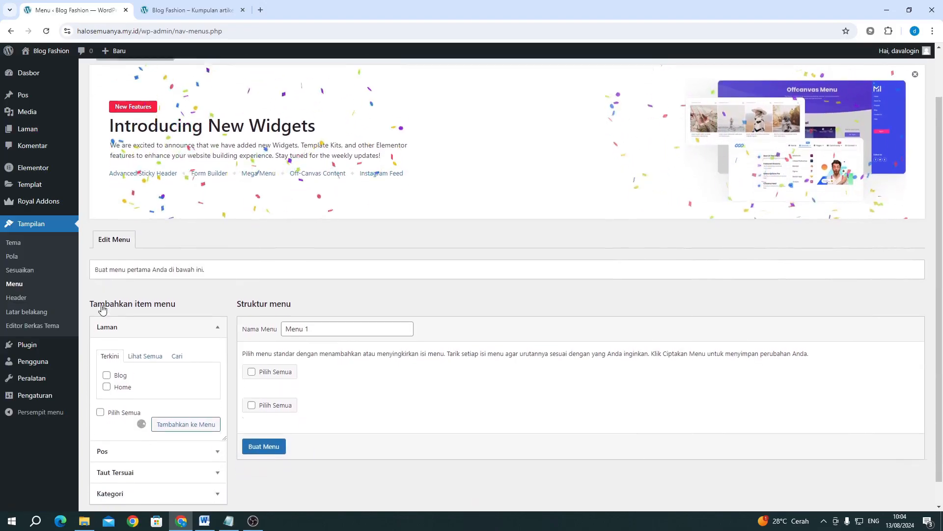
pyautogui.scroll(-1, 103, 310)
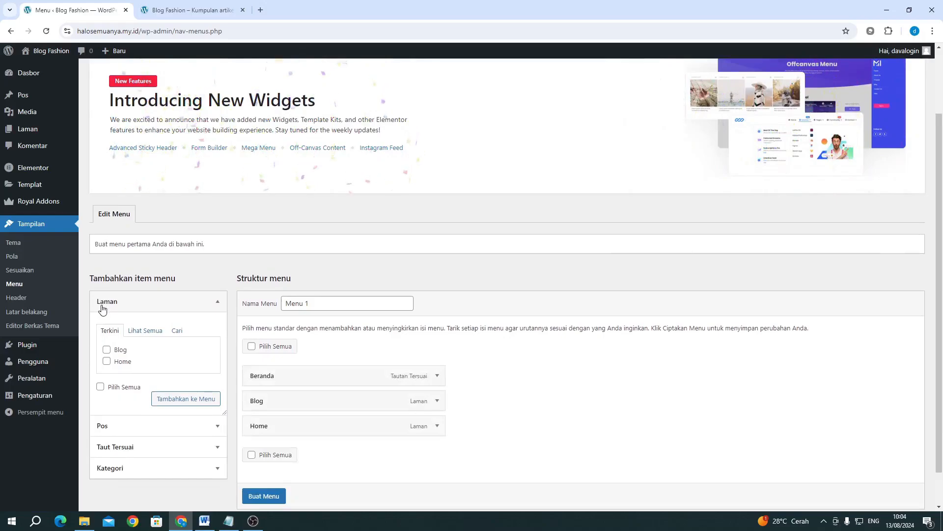
pyautogui.scroll(-1, 118, 307)
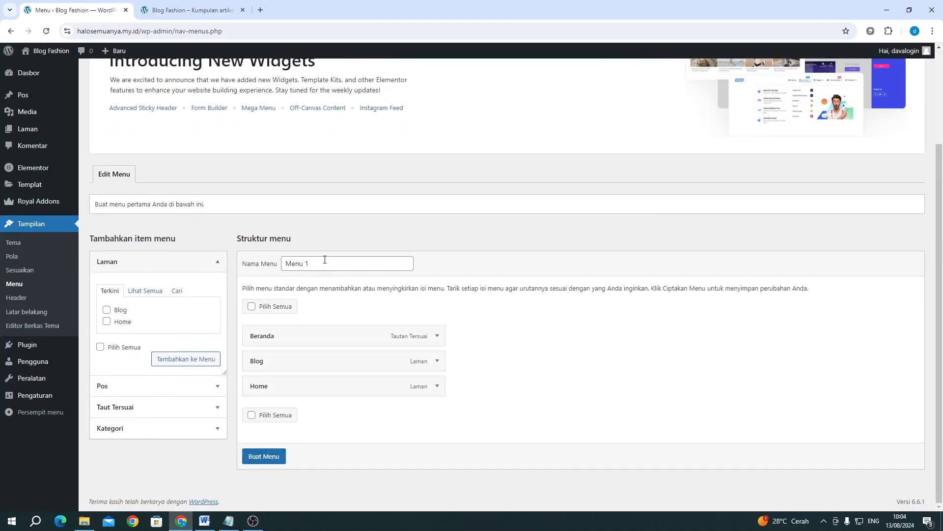
pyautogui.click(311, 264)
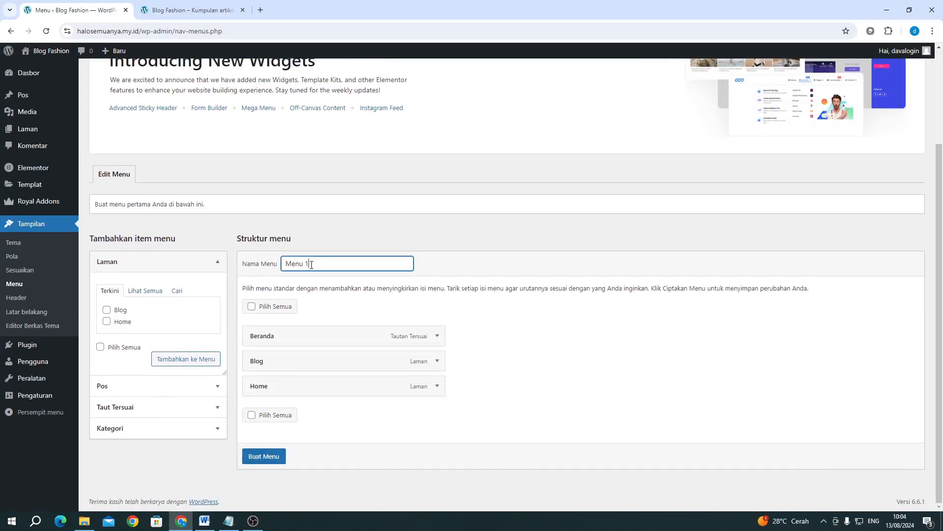
pyautogui.click(260, 457)
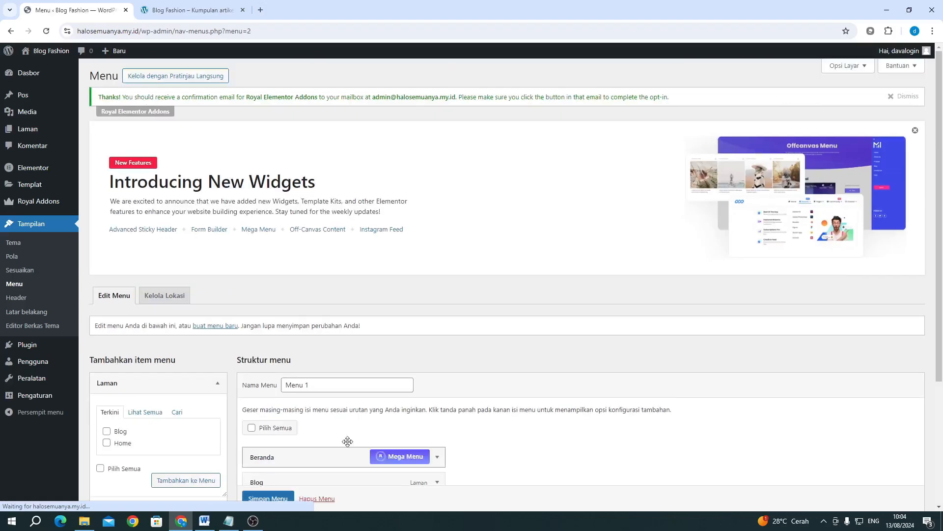
# Step: Remove the custom-link item "Beranda" from the menu structure
pyautogui.scroll(-3, 493, 376)
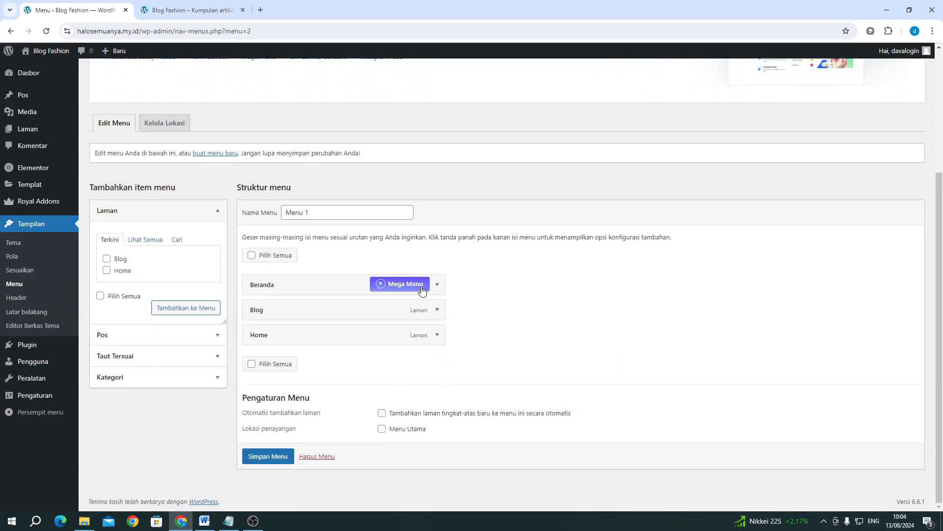
pyautogui.click(437, 285)
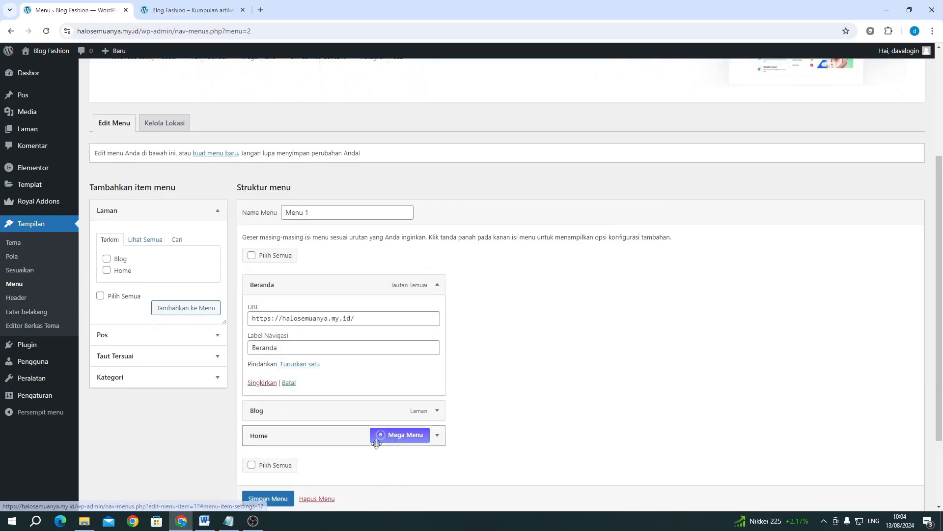
pyautogui.click(266, 382)
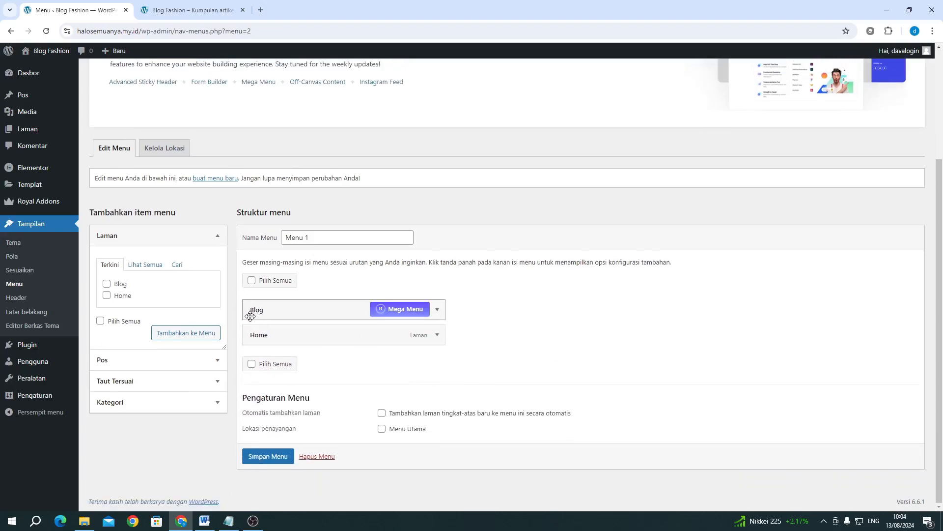
# Step: Assign Menu 1 to the Menu Utama display location, save it, and reload the live site to check its navigation
pyautogui.click(382, 431)
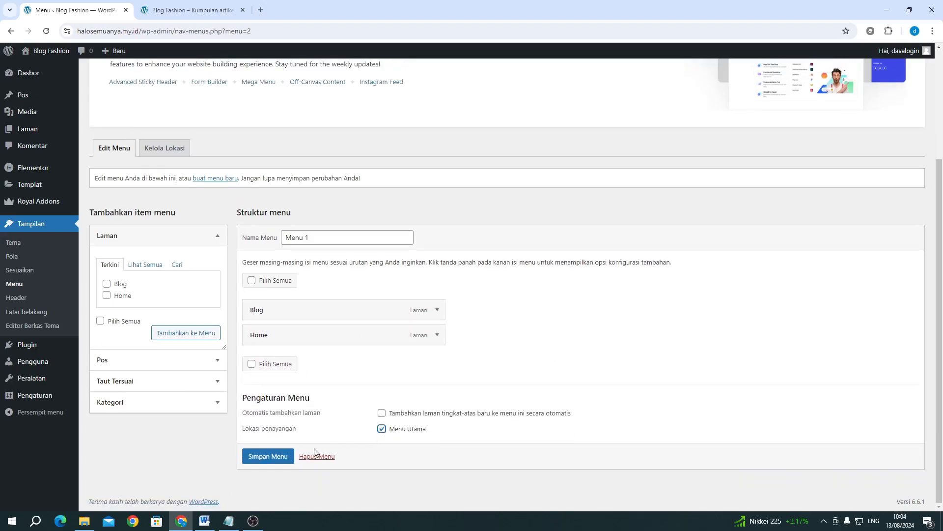
pyautogui.click(286, 457)
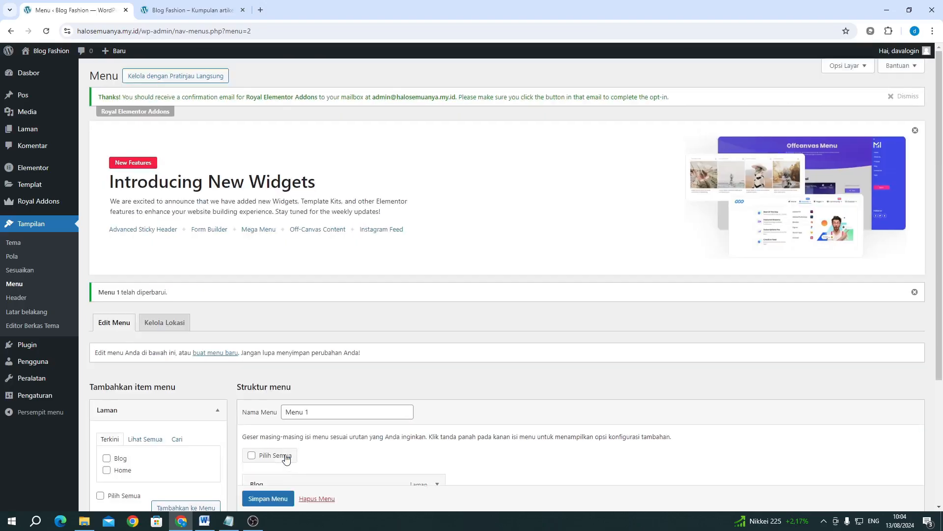
pyautogui.click(192, 10)
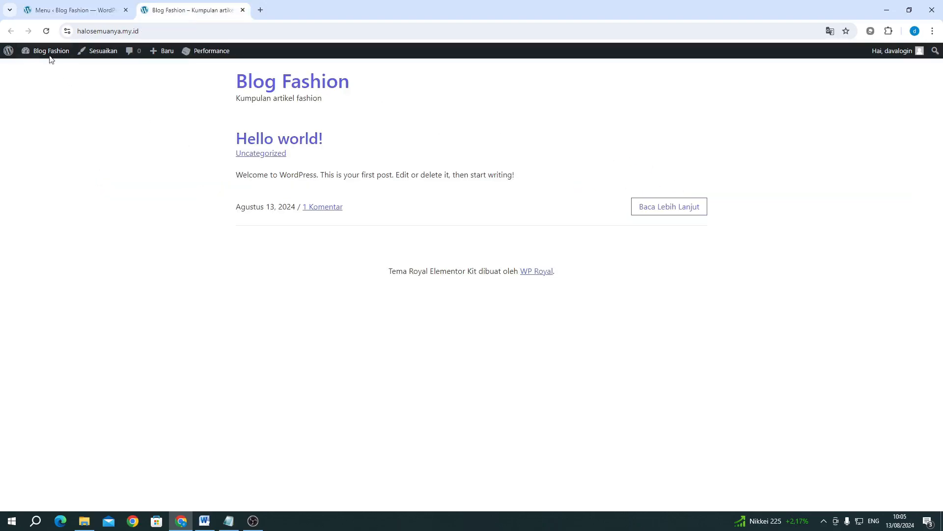
pyautogui.click(46, 31)
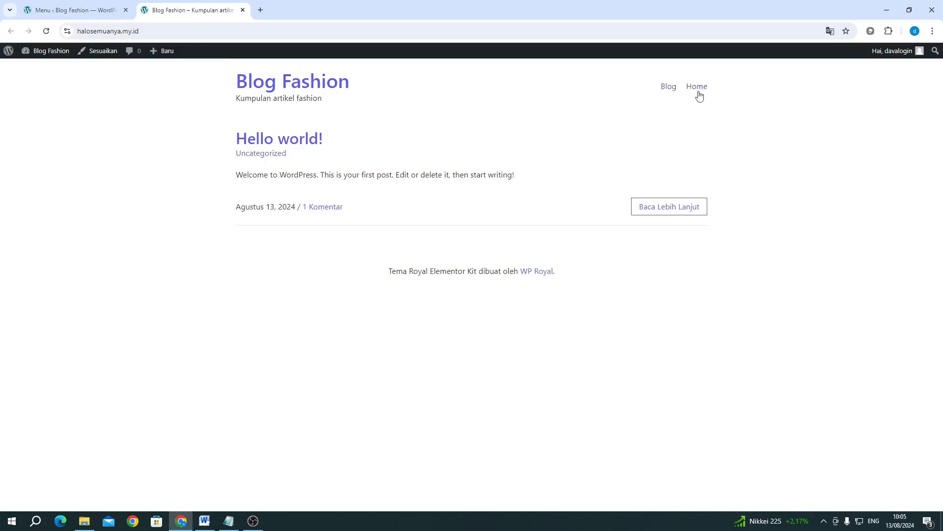
pyautogui.click(79, 13)
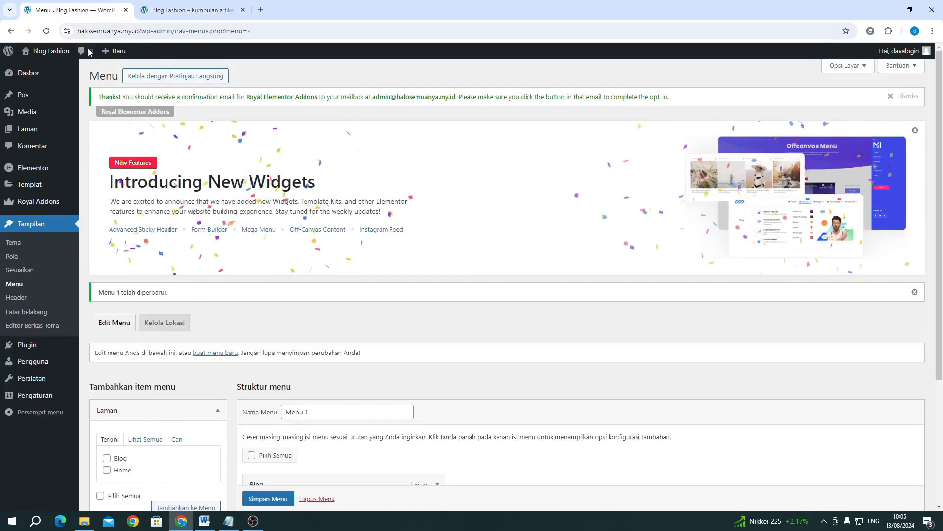
pyautogui.scroll(-3, 450, 359)
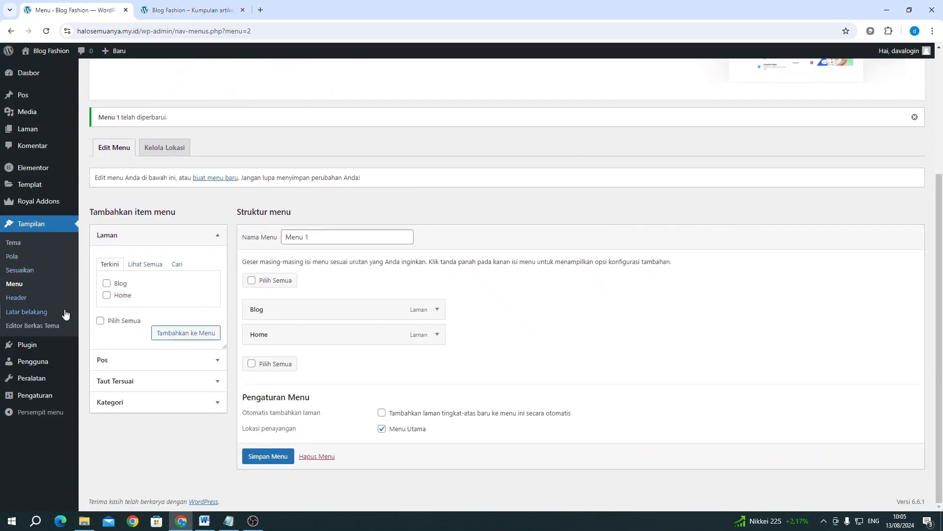
# Step: Open the post categories and add two new categories named "Beauty" and "Lifestyle"
pyautogui.moveTo(62, 95)
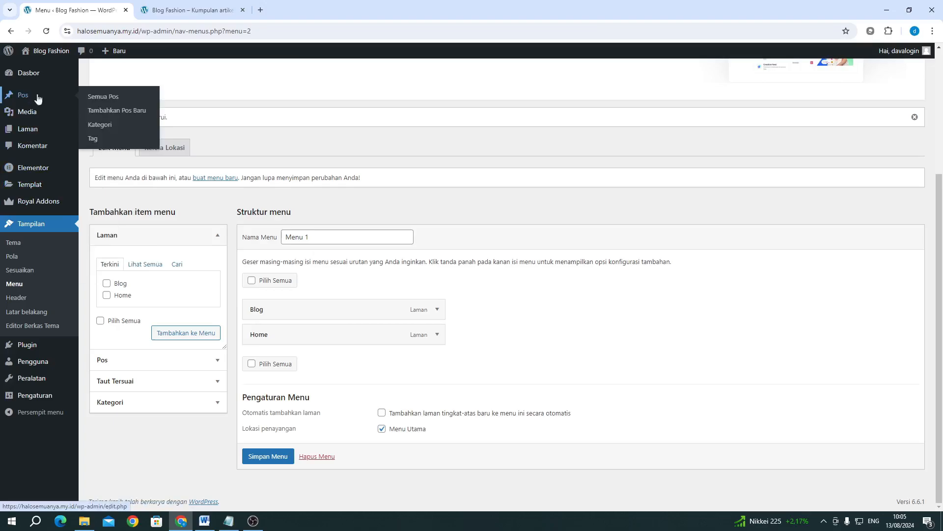
pyautogui.click(104, 126)
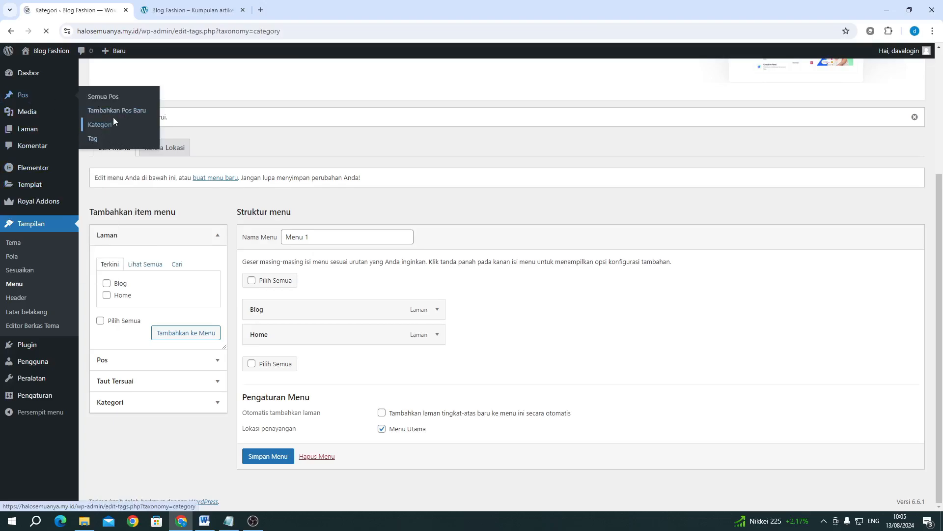
pyautogui.scroll(-2, 164, 313)
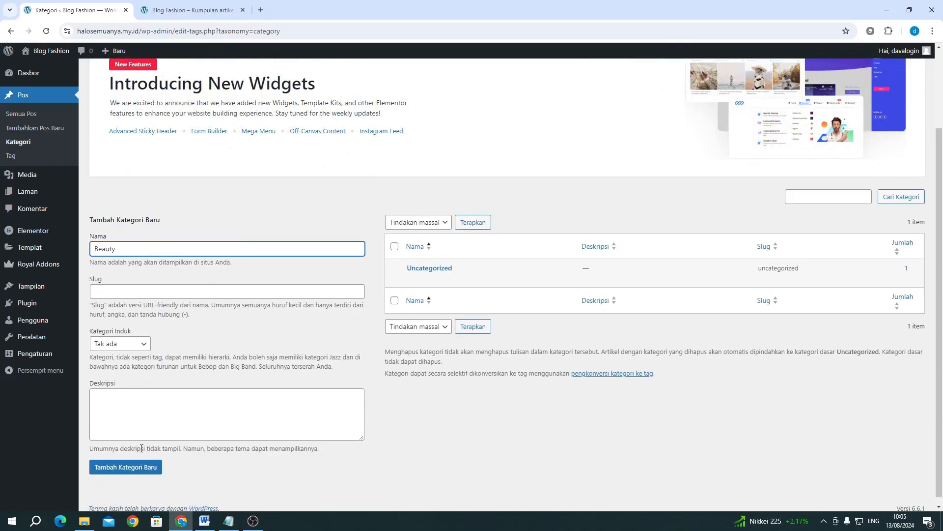
pyautogui.click(153, 472)
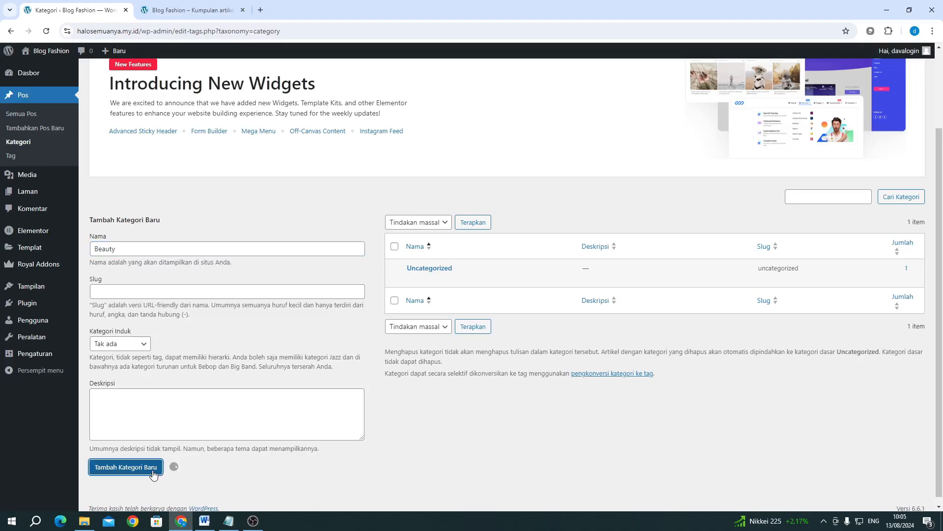
pyautogui.click(110, 277)
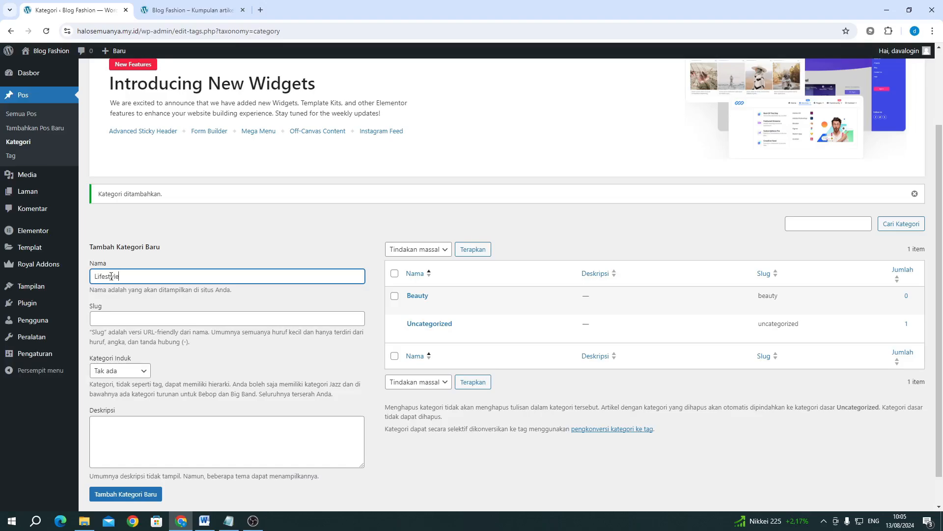
pyautogui.click(130, 495)
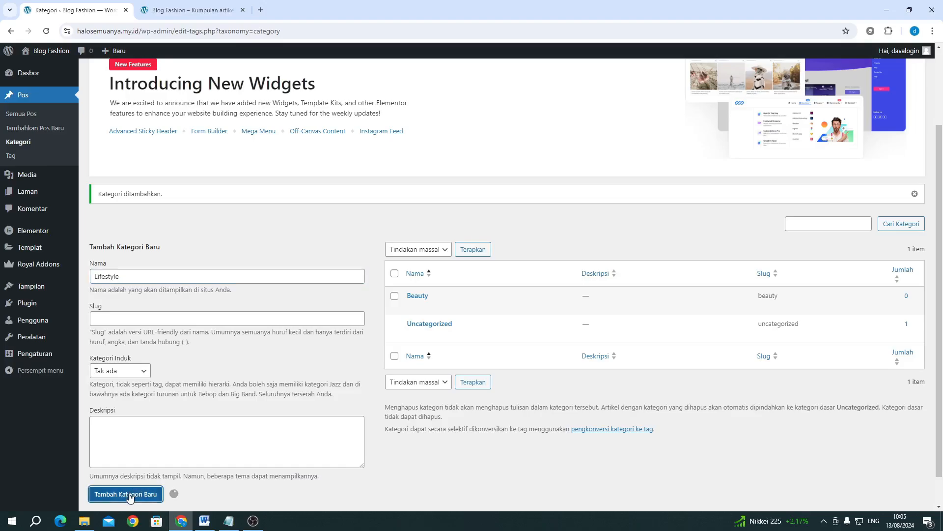
# Step: Add two more post categories named "Photography" and "Travel"
pyautogui.click(120, 278)
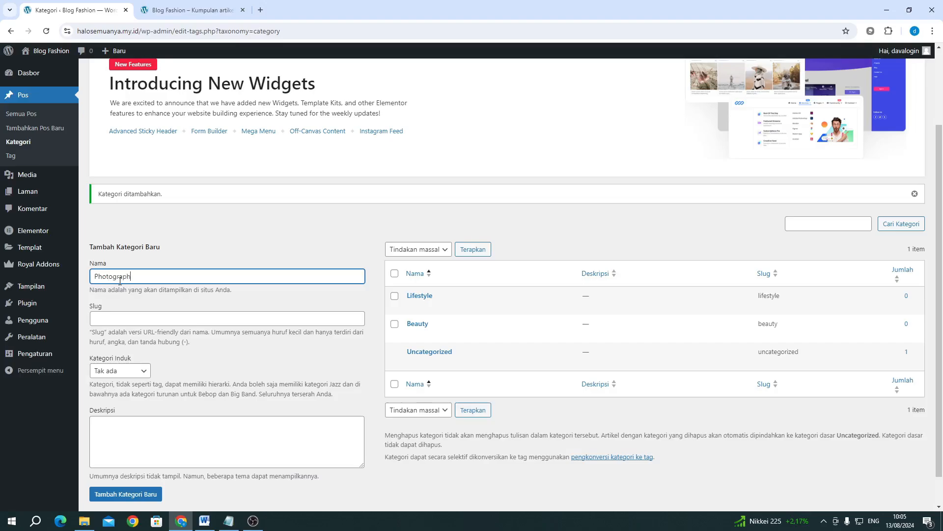
pyautogui.click(107, 461)
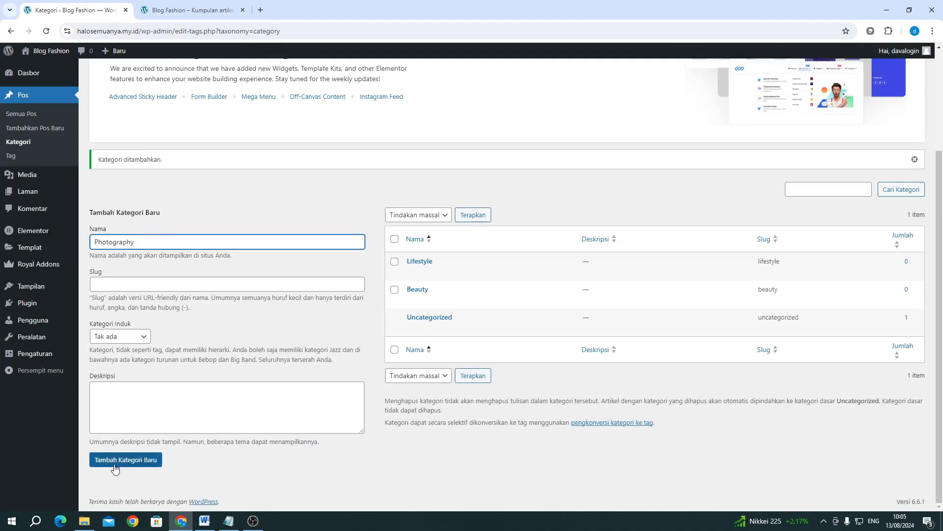
pyautogui.click(123, 240)
pyautogui.write('Travel')
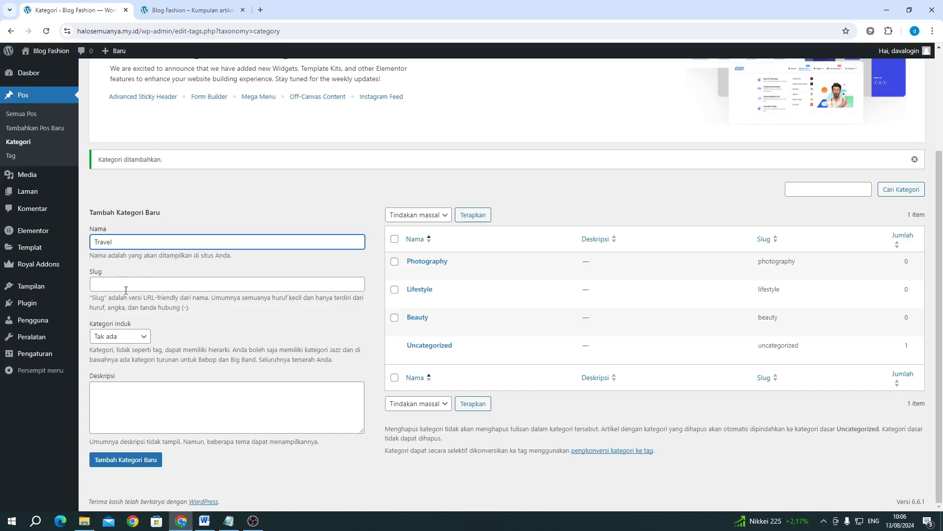
pyautogui.click(136, 461)
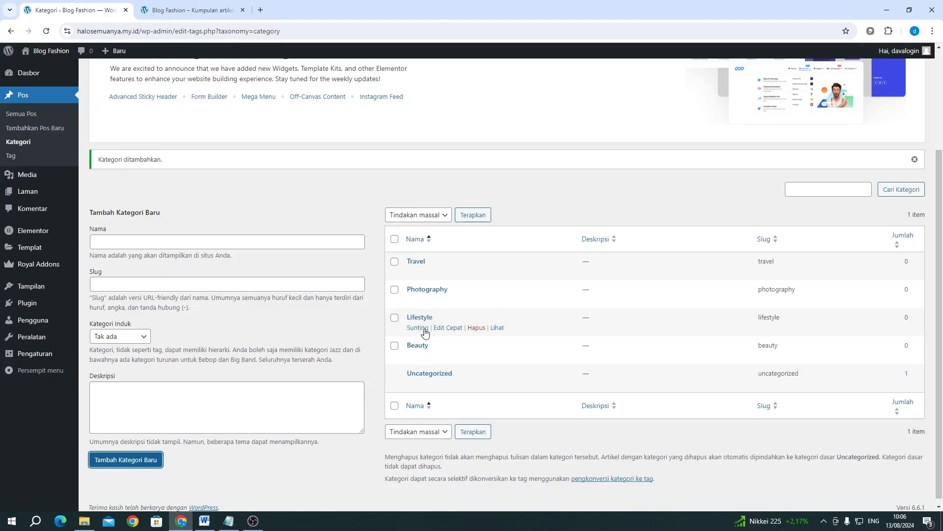
# Step: Return to the menu settings and add a custom link to Menu 1 with URL "#" and link text "Kategori"
pyautogui.moveTo(29, 287)
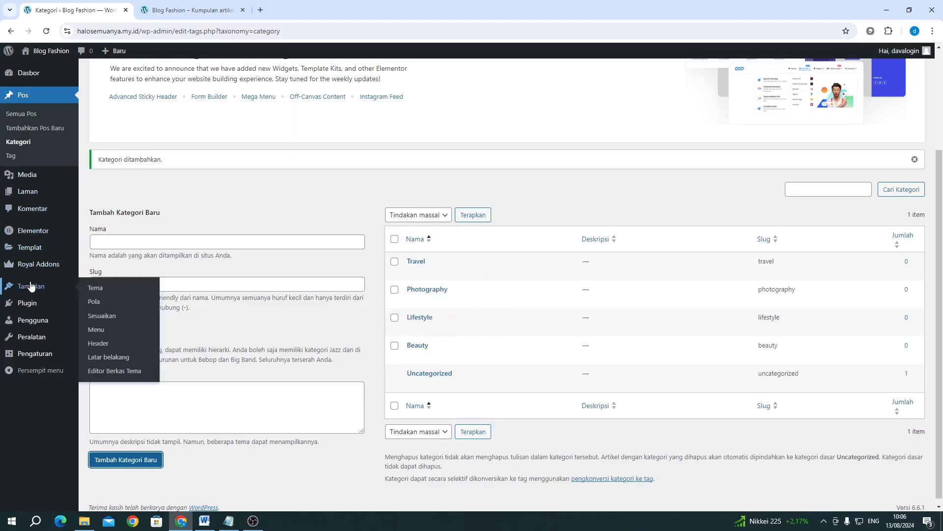
pyautogui.click(106, 332)
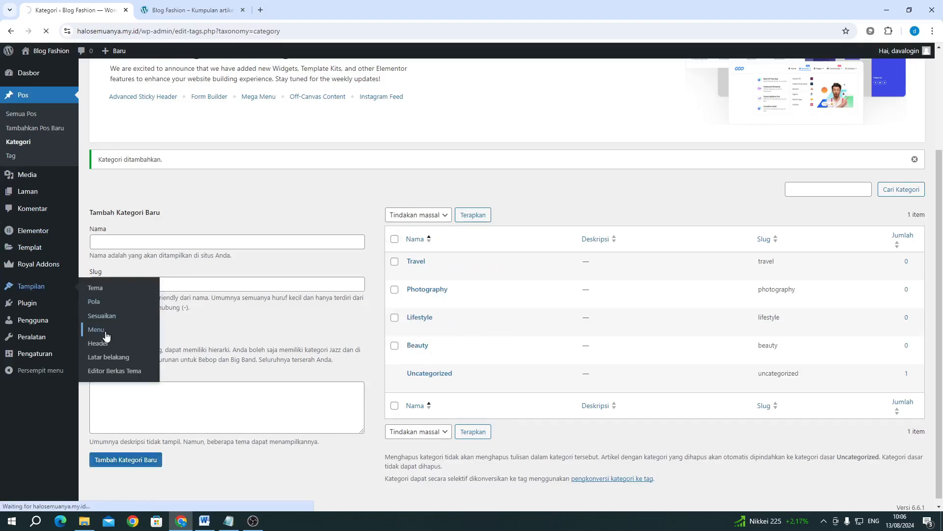
pyautogui.scroll(-3, 191, 354)
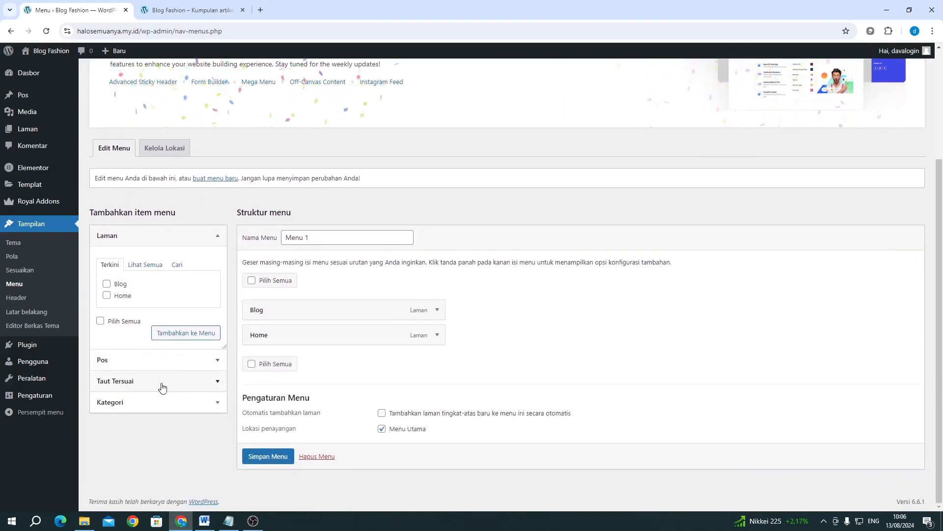
pyautogui.click(133, 382)
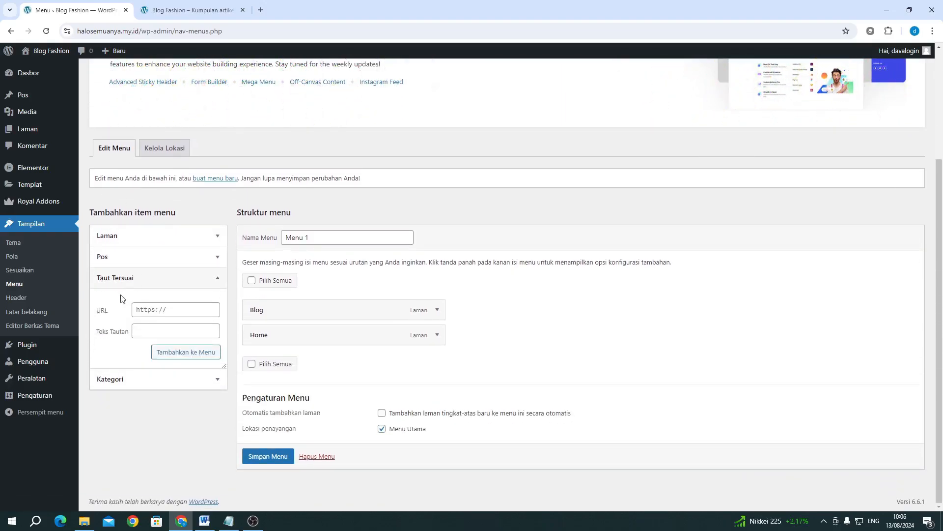
pyautogui.click(142, 309)
pyautogui.write('(#')
pyautogui.moveTo(140, 308); pyautogui.dragTo(127, 303)
pyautogui.press('BackSpace')
pyautogui.click(147, 334)
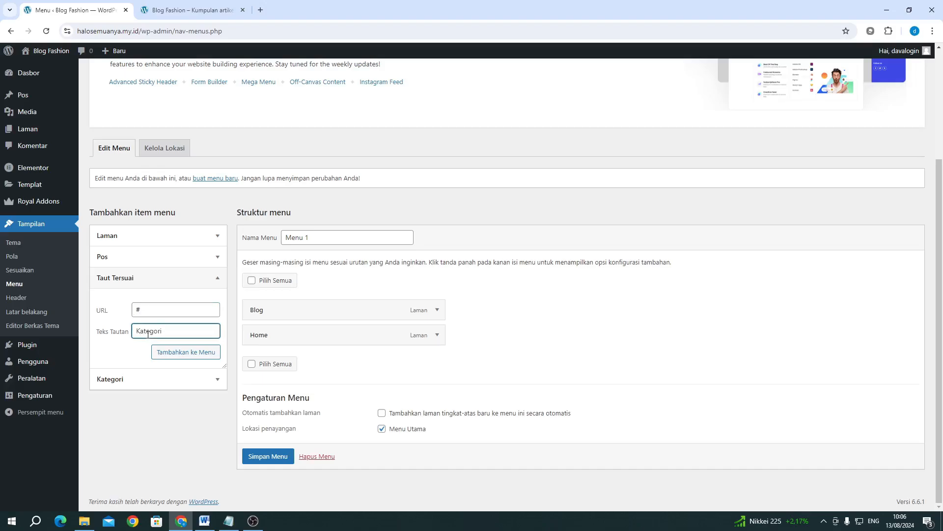
pyautogui.click(178, 353)
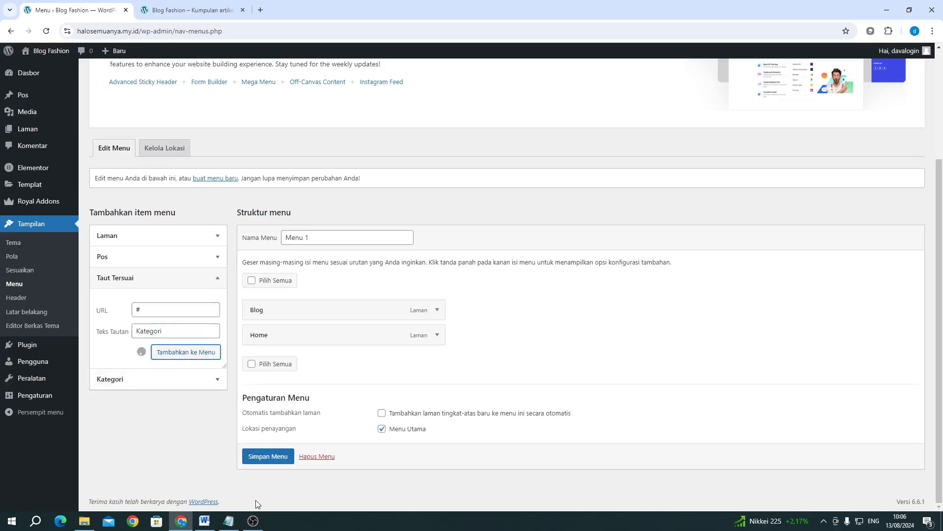
pyautogui.click(252, 522)
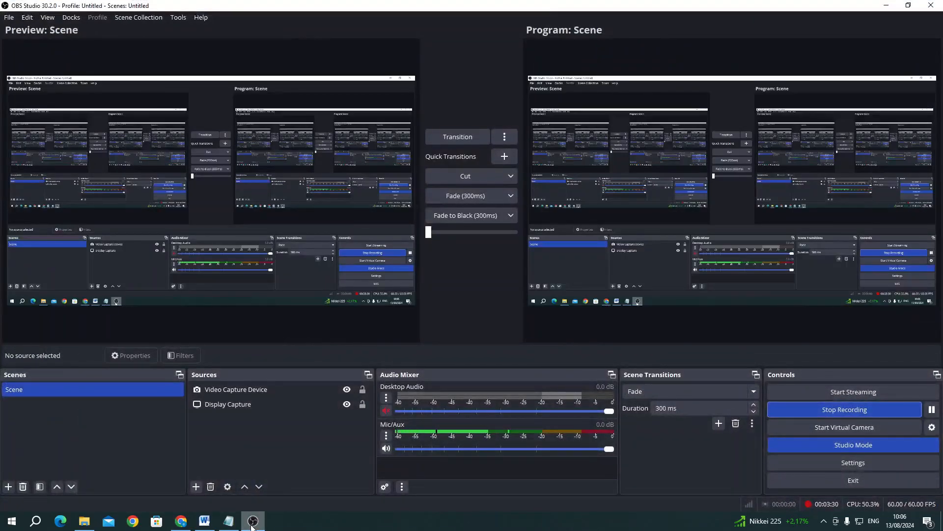
pyautogui.click(252, 523)
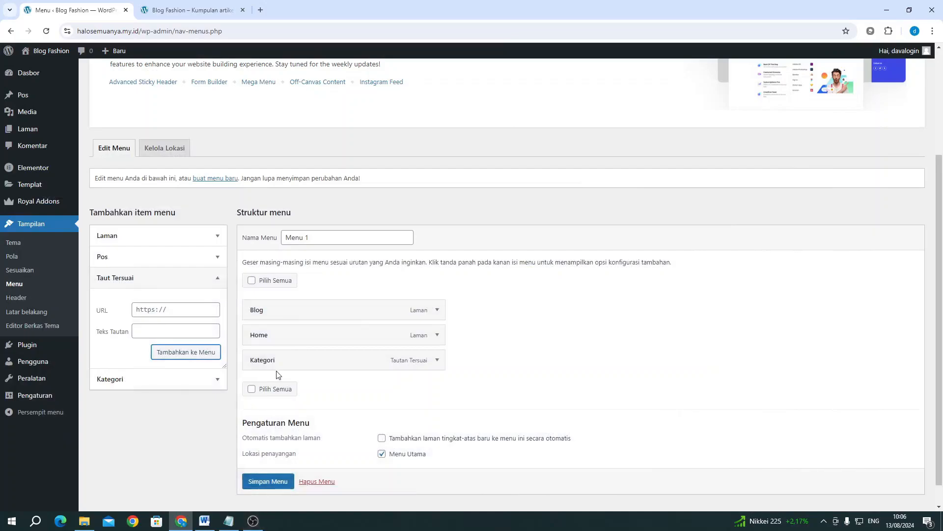
# Step: Add the Beauty, Lifestyle, Photography and Travel categories to Menu 1
pyautogui.click(213, 380)
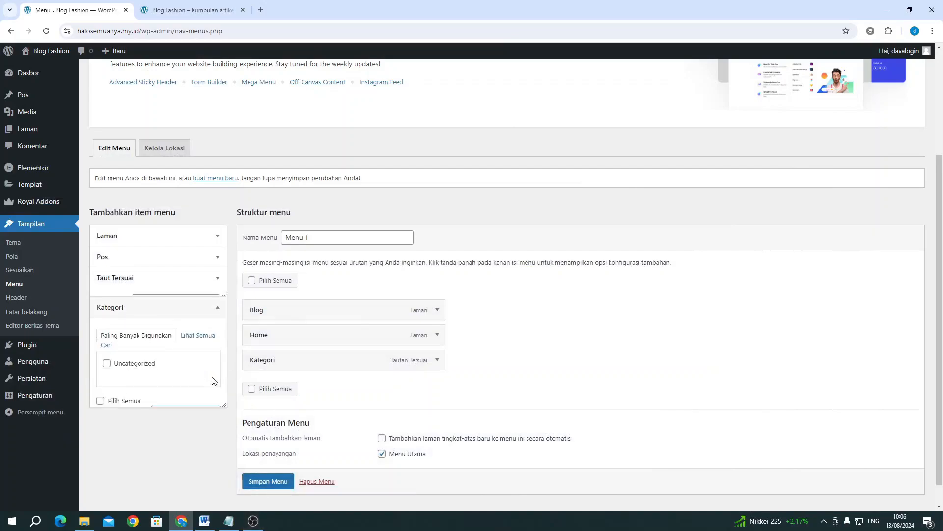
pyautogui.click(194, 332)
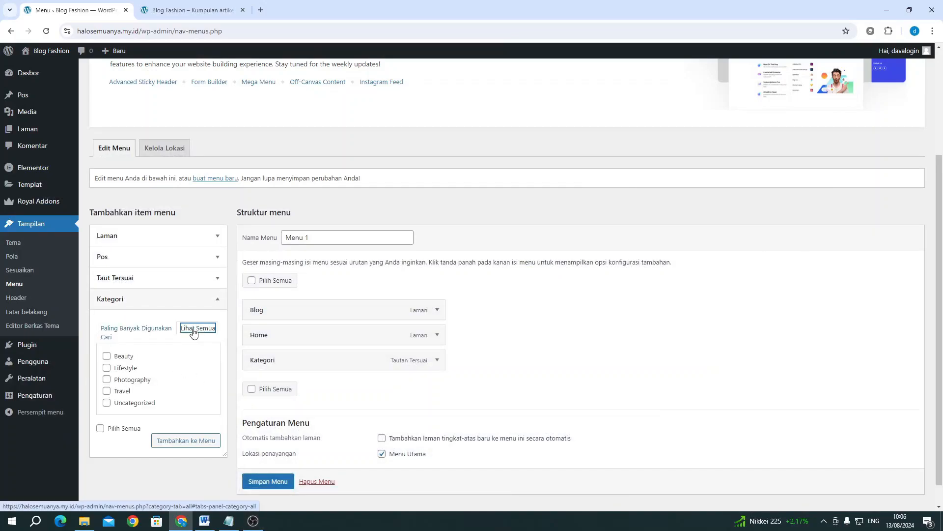
pyautogui.click(121, 358)
pyautogui.click(121, 369)
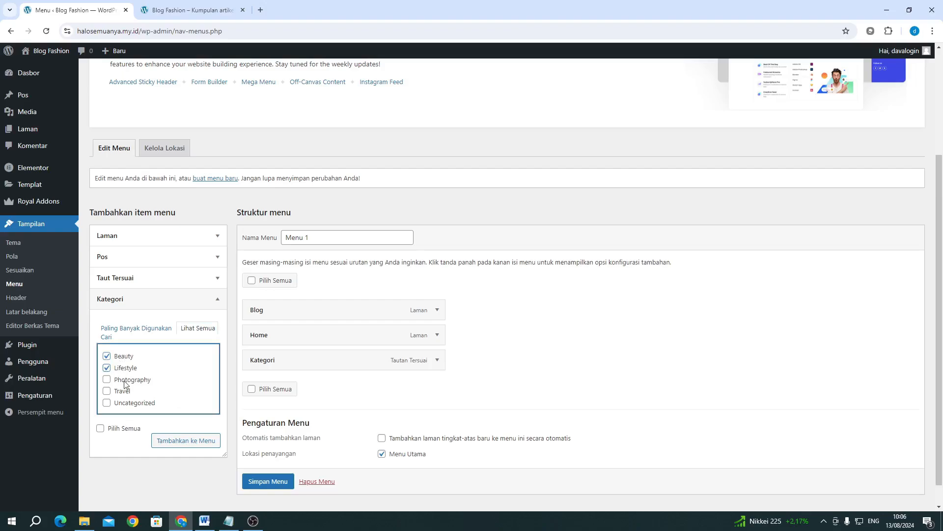
pyautogui.click(122, 381)
pyautogui.click(121, 392)
pyautogui.click(179, 444)
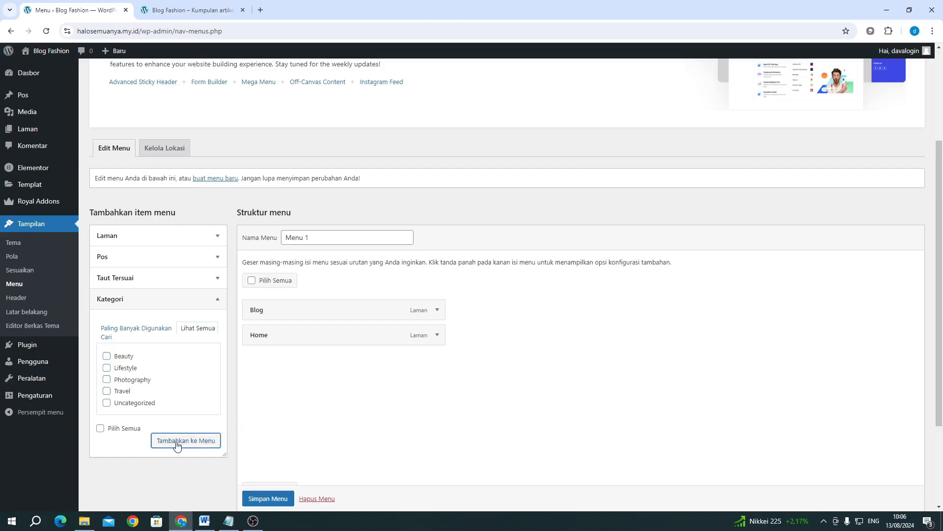
# Step: Nest Beauty, Lifestyle, Photography and Travel as sub items under Kategori in the menu structure and save the menu
pyautogui.scroll(-2, 347, 375)
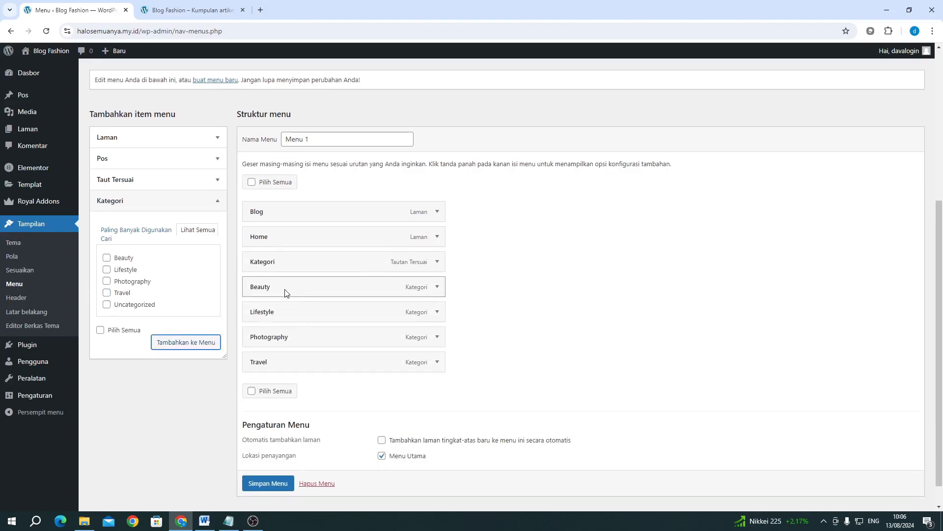
pyautogui.moveTo(284, 291); pyautogui.dragTo(333, 362)
pyautogui.scroll(-1, 275, 474)
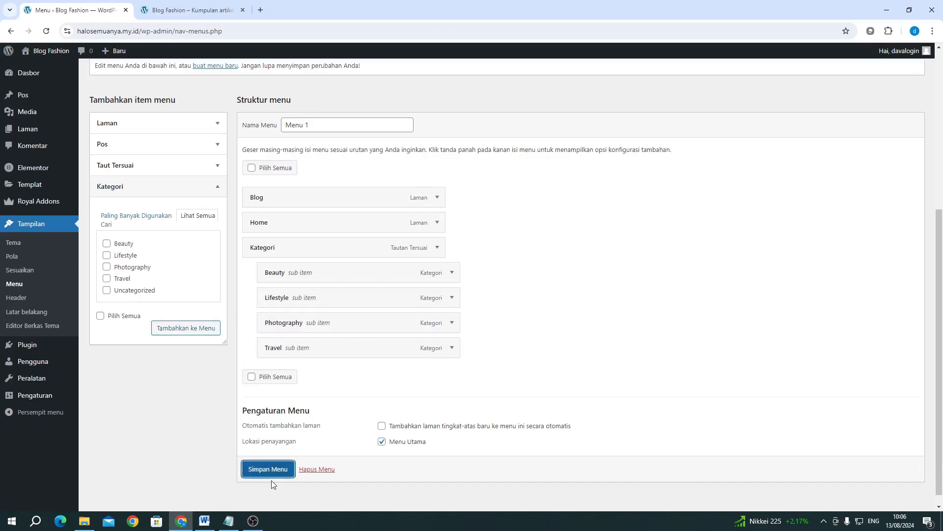
pyautogui.click(270, 480)
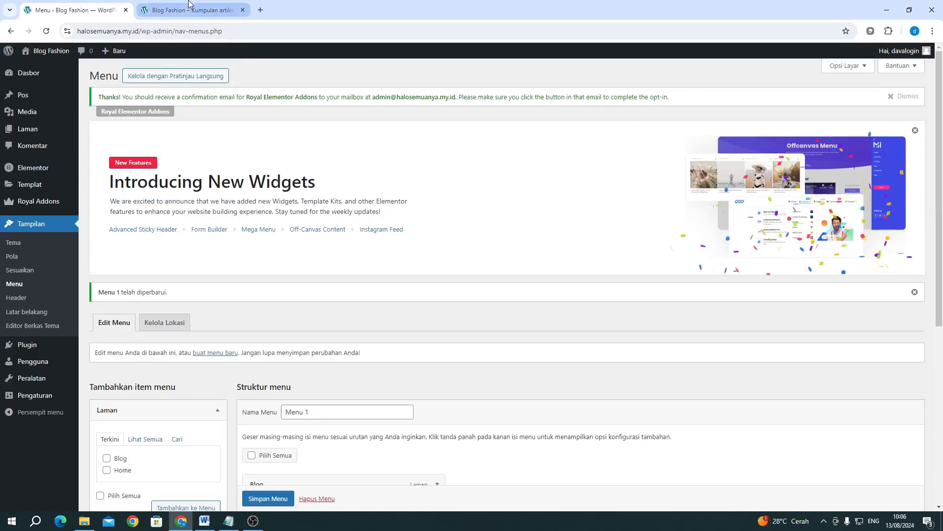
# Step: Reload the live site and compare its header navigation with the saved menu structure
pyautogui.click(189, 4)
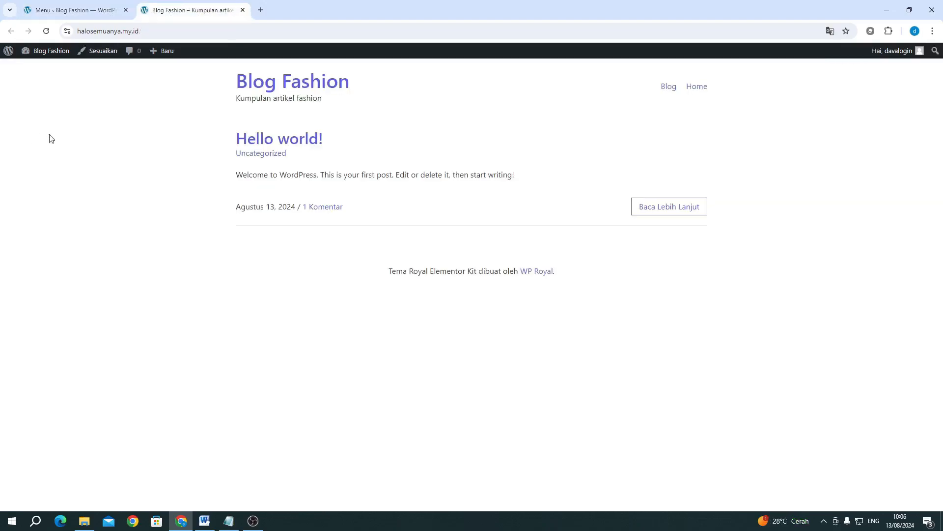
pyautogui.click(47, 31)
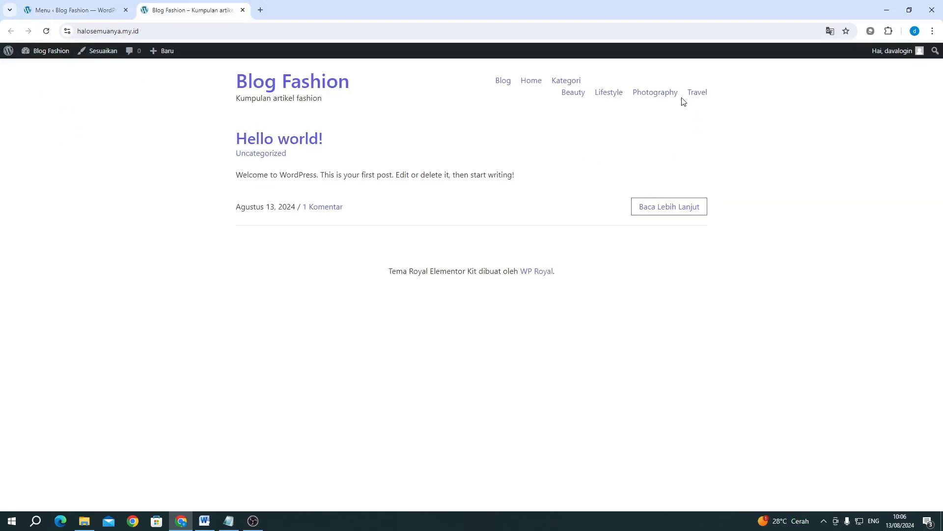
pyautogui.click(79, 10)
pyautogui.scroll(-4, 357, 293)
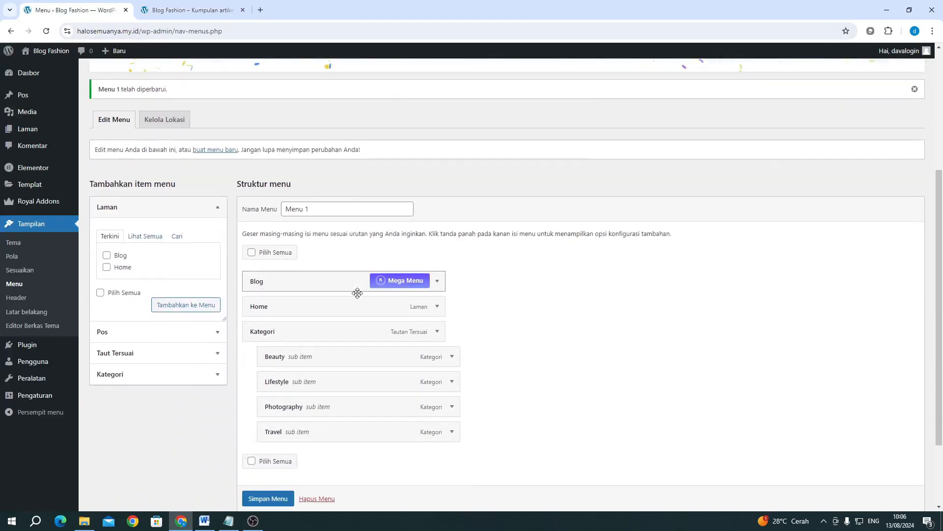
pyautogui.scroll(-1, 357, 293)
pyautogui.click(159, 11)
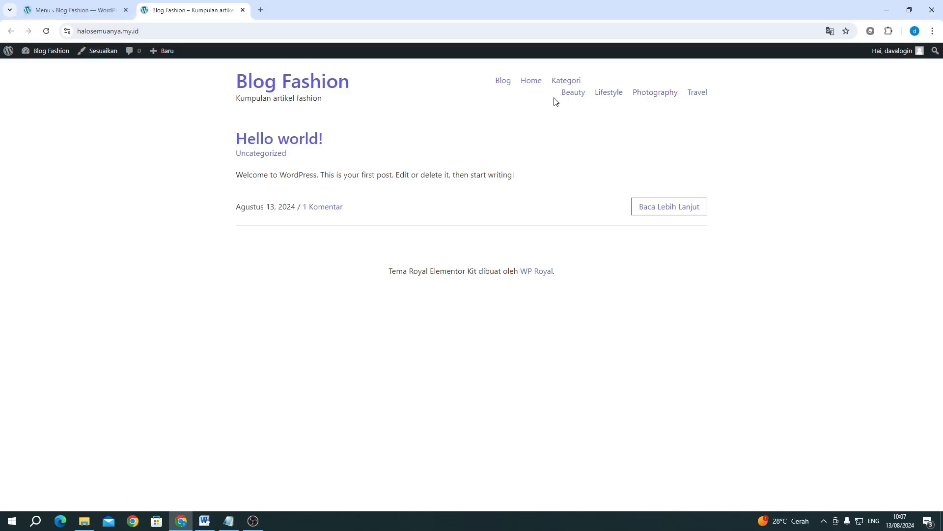
# Step: Open the general settings and review the site title and slogan
pyautogui.click(113, 10)
pyautogui.scroll(-1, 375, 433)
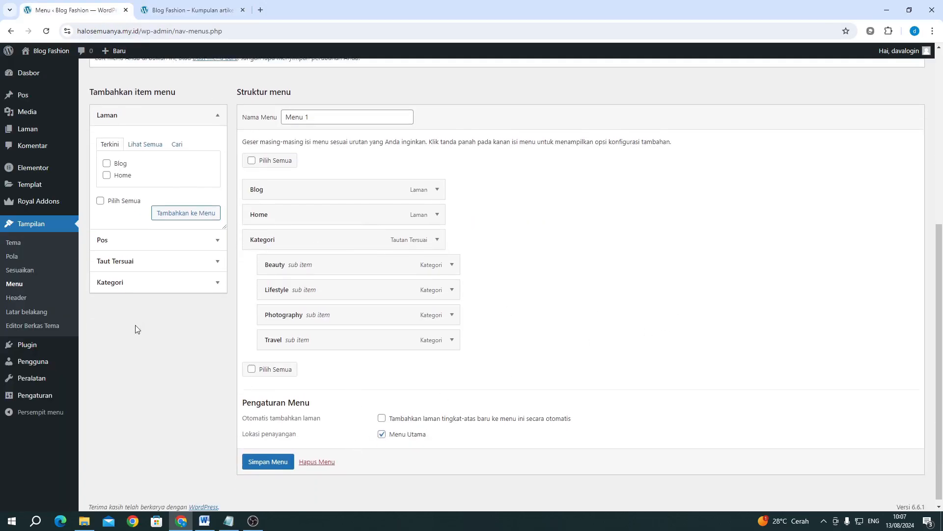
pyautogui.moveTo(43, 398)
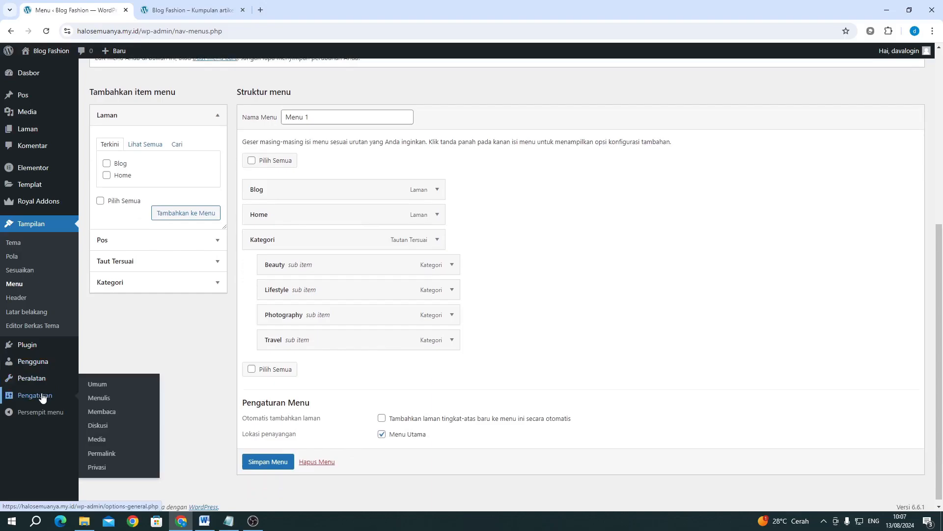
pyautogui.click(116, 387)
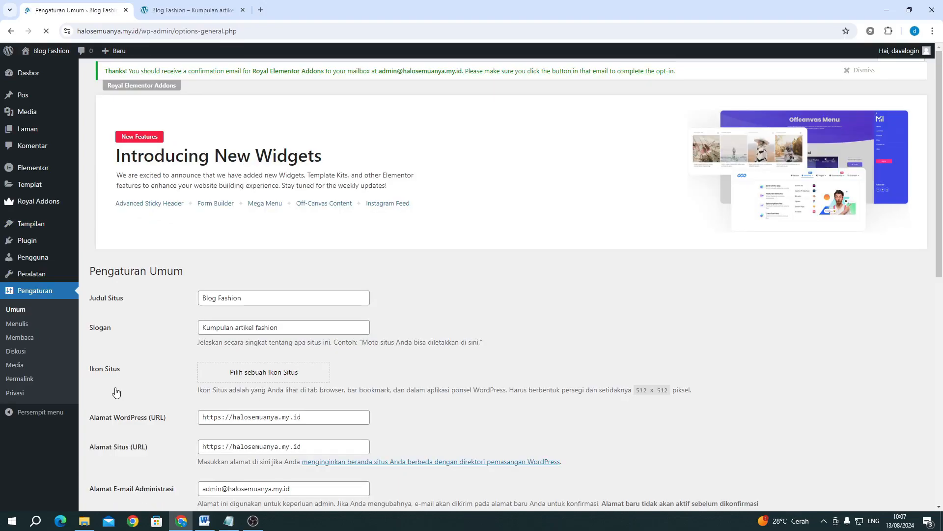
pyautogui.scroll(-3, 217, 218)
pyautogui.scroll(2, 245, 231)
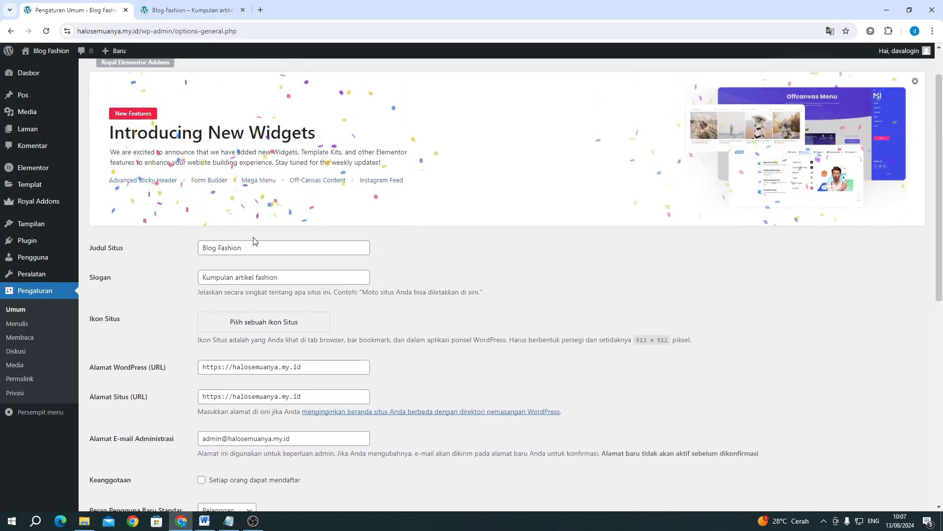
pyautogui.tripleClick(275, 248)
pyautogui.tripleClick(276, 276)
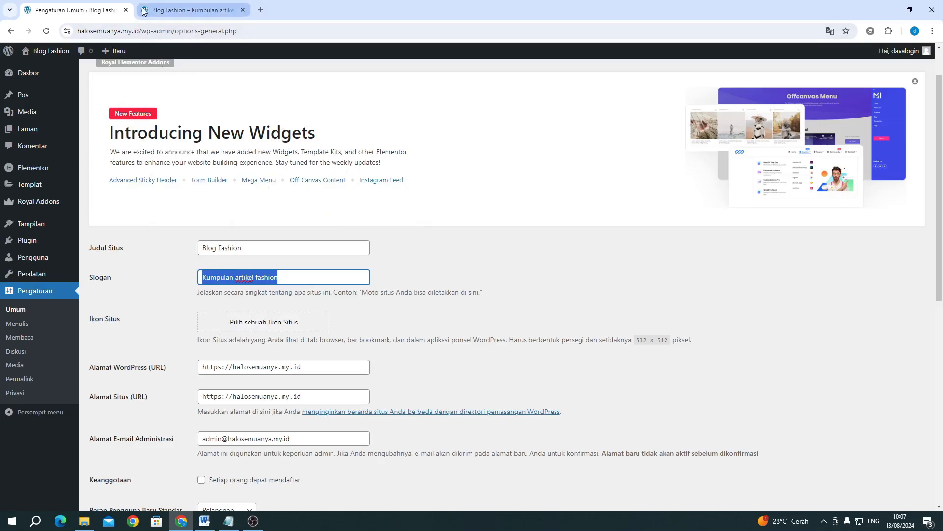
# Step: In the reading settings, make the homepage display a static page and choose Home as the homepage
pyautogui.click(27, 339)
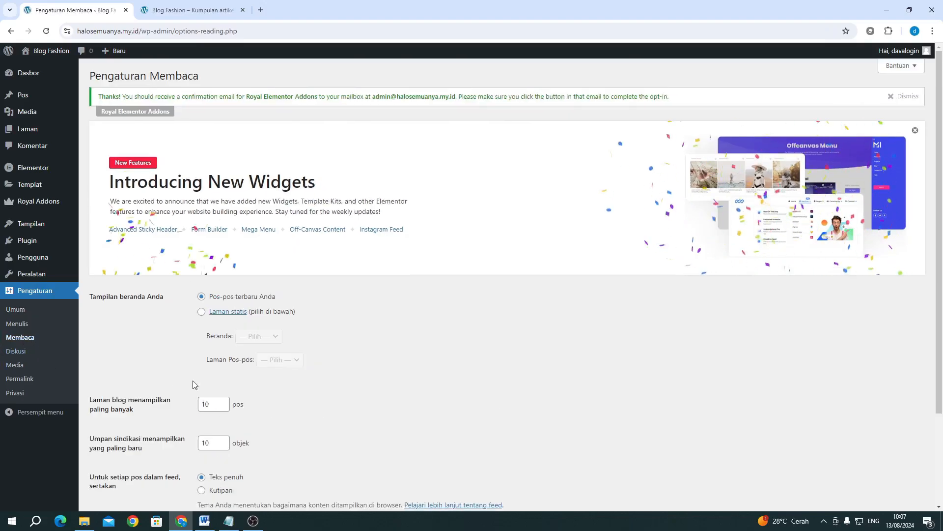
pyautogui.click(202, 312)
pyautogui.click(263, 337)
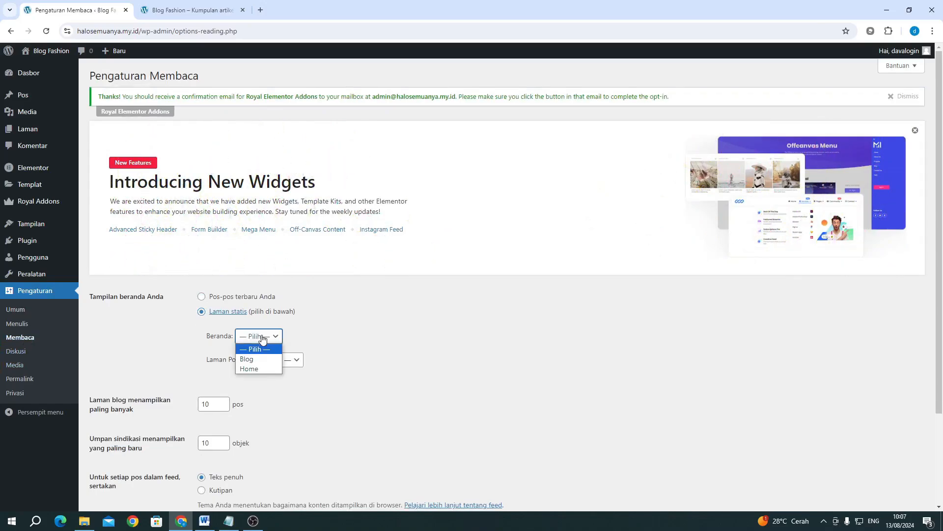
pyautogui.click(254, 369)
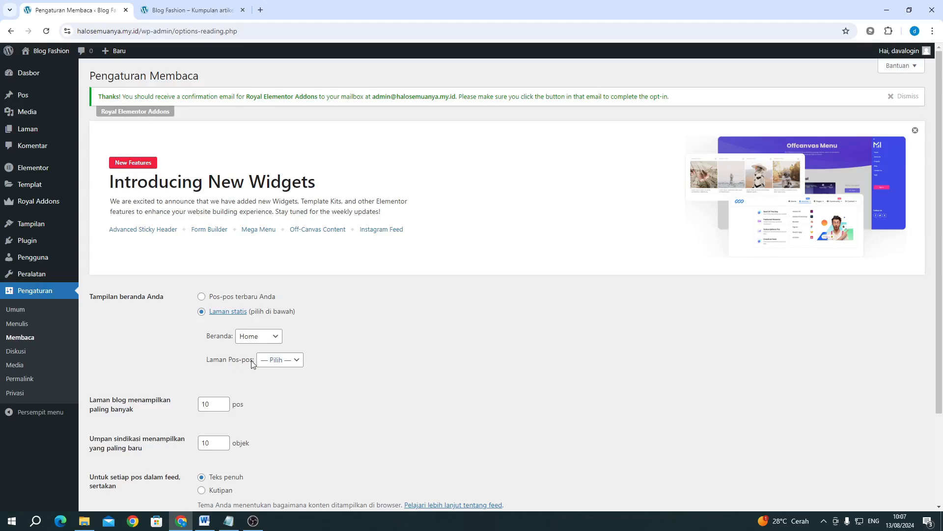
# Step: Choose Blog as the posts page and save the reading settings
pyautogui.click(273, 363)
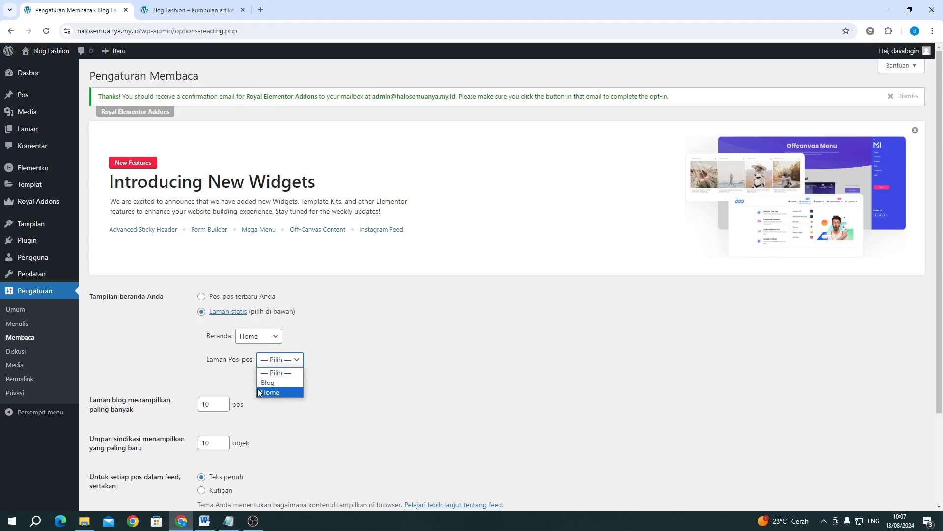
pyautogui.click(267, 384)
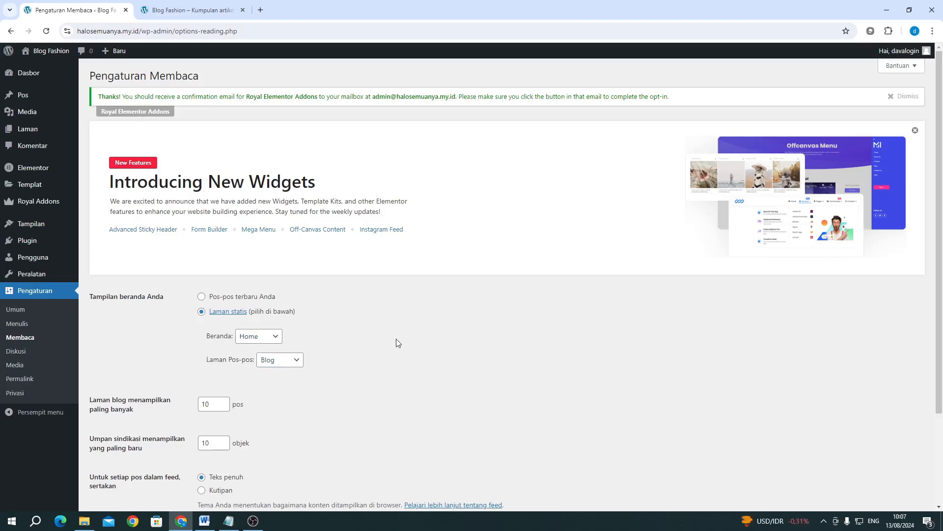
pyautogui.scroll(-1, 396, 338)
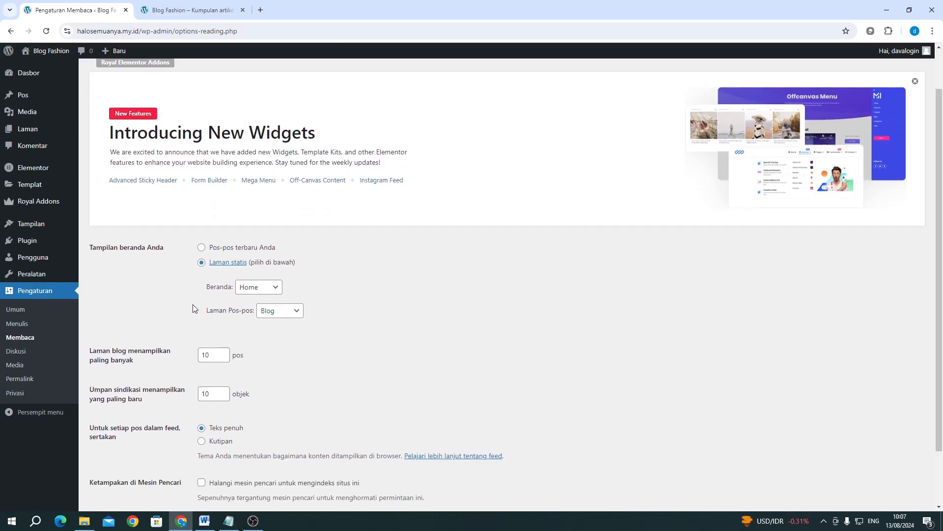
pyautogui.click(295, 316)
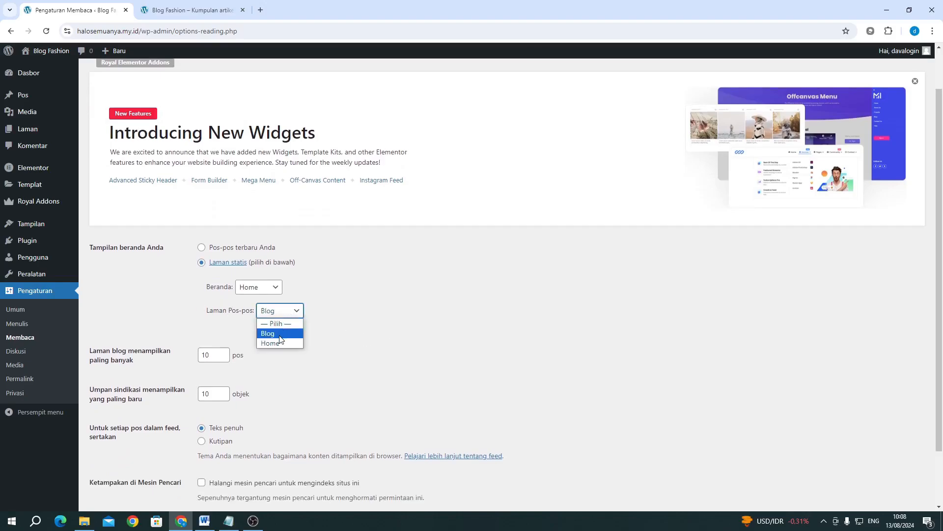
pyautogui.click(278, 331)
pyautogui.scroll(-2, 398, 322)
pyautogui.click(122, 461)
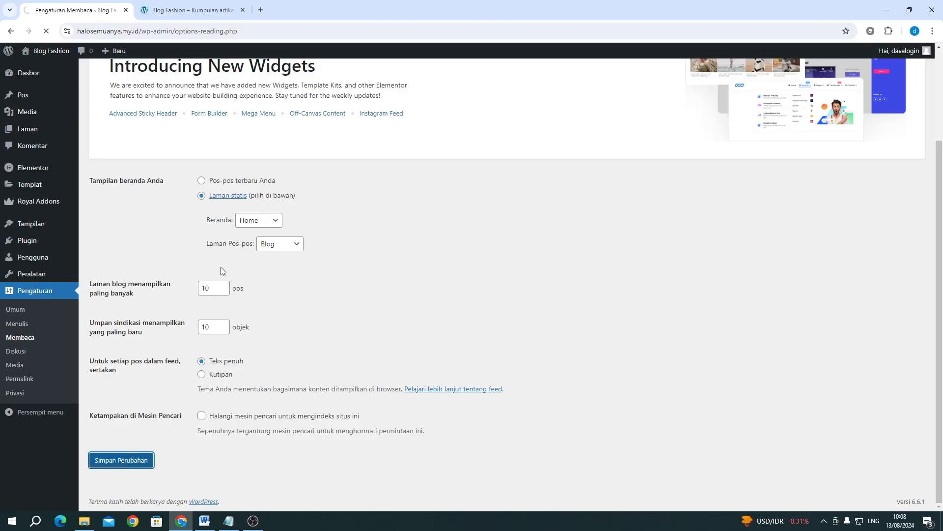
pyautogui.scroll(-3, 221, 418)
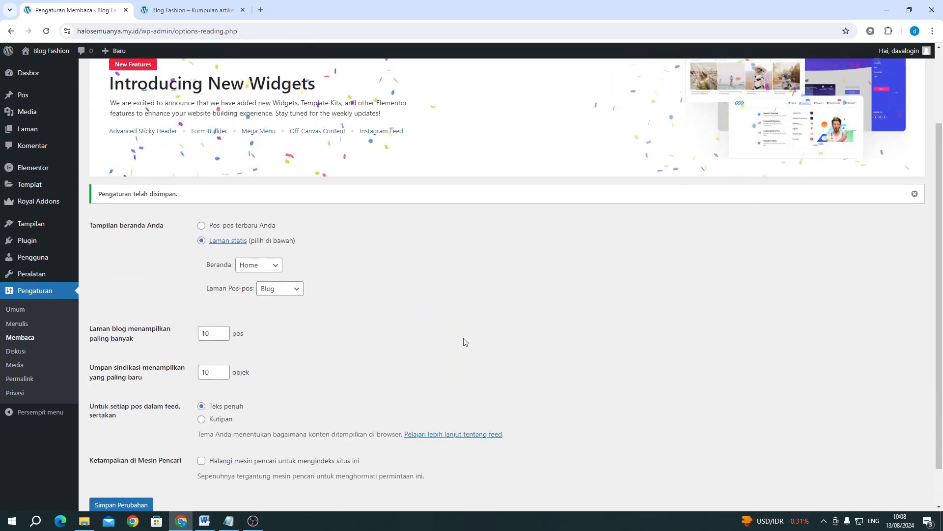
# Step: In the permalink settings, choose the "Nama tulisan" structure
pyautogui.click(23, 381)
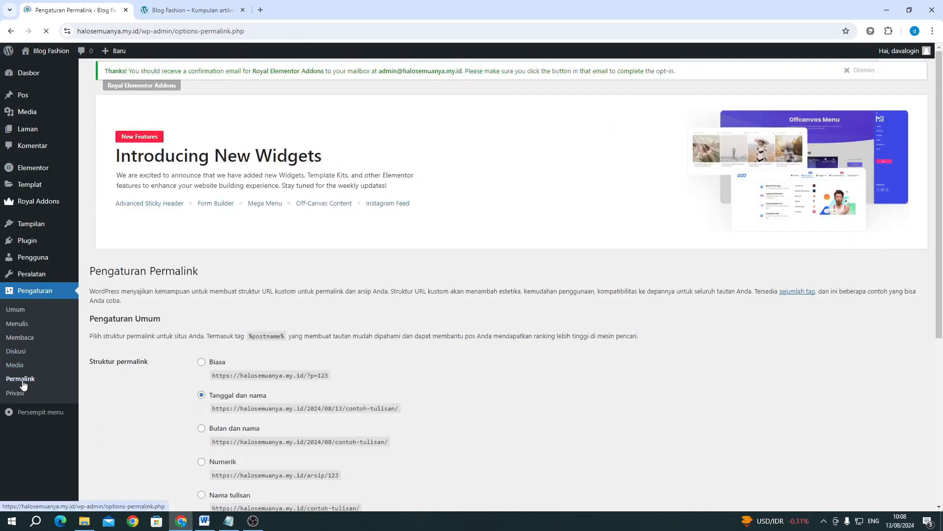
pyautogui.scroll(-4, 227, 346)
pyautogui.click(227, 345)
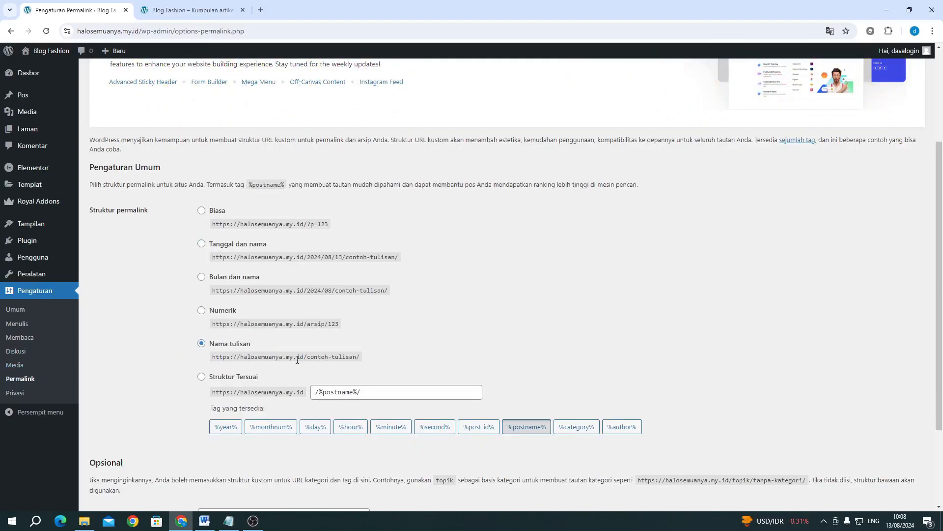
# Step: Compare the date-based example URL with the post-name example and save the permalink settings
pyautogui.moveTo(297, 356); pyautogui.dragTo(333, 358)
pyautogui.click(341, 358)
pyautogui.moveTo(308, 258); pyautogui.dragTo(172, 262)
pyautogui.click(313, 254)
pyautogui.moveTo(310, 256); pyautogui.dragTo(341, 260)
pyautogui.click(350, 257)
pyautogui.moveTo(362, 254); pyautogui.dragTo(375, 255)
pyautogui.click(464, 262)
pyautogui.moveTo(226, 256); pyautogui.dragTo(577, 241)
pyautogui.click(580, 241)
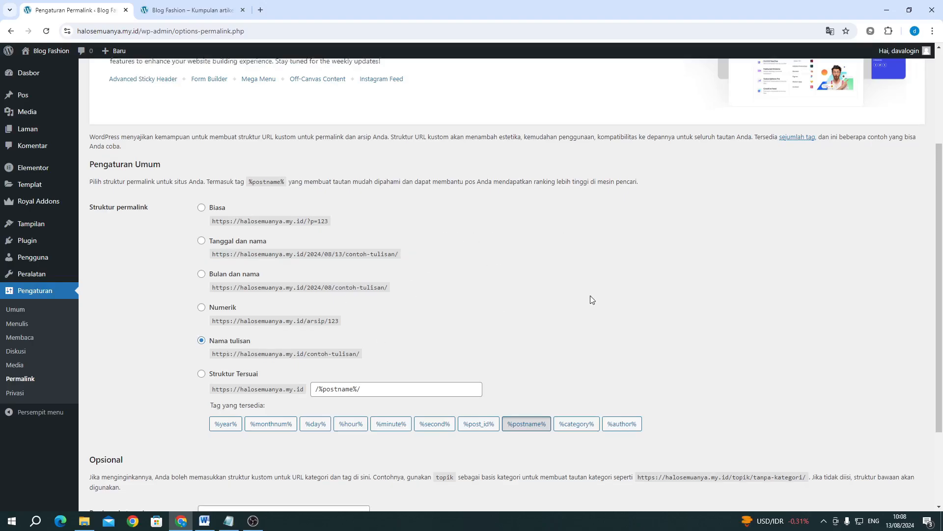
pyautogui.scroll(-3, 592, 296)
pyautogui.click(146, 458)
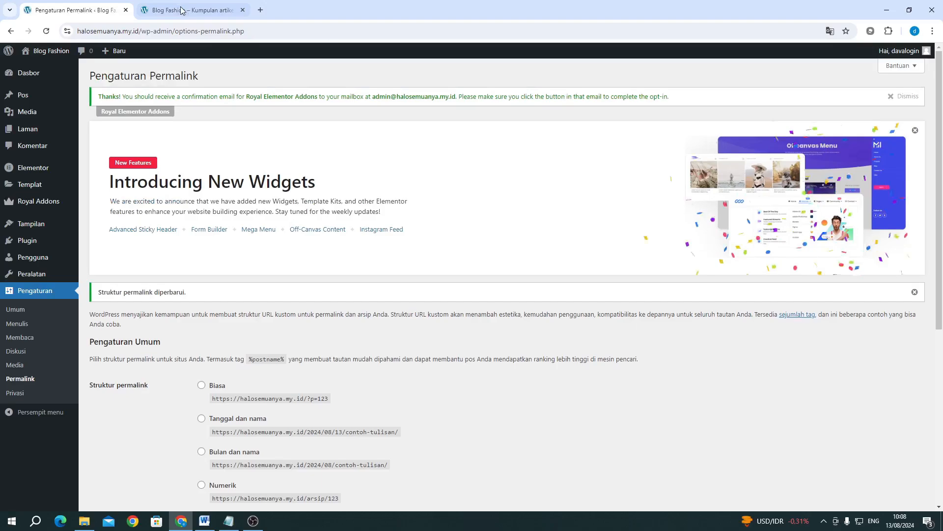
# Step: Refresh the live site and check which page and address it uses as its homepage
pyautogui.click(192, 9)
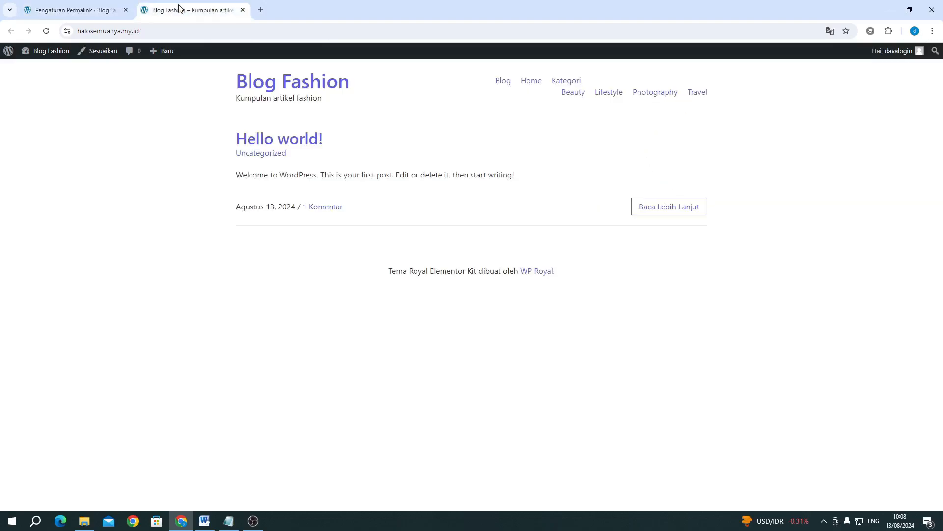
pyautogui.click(280, 141)
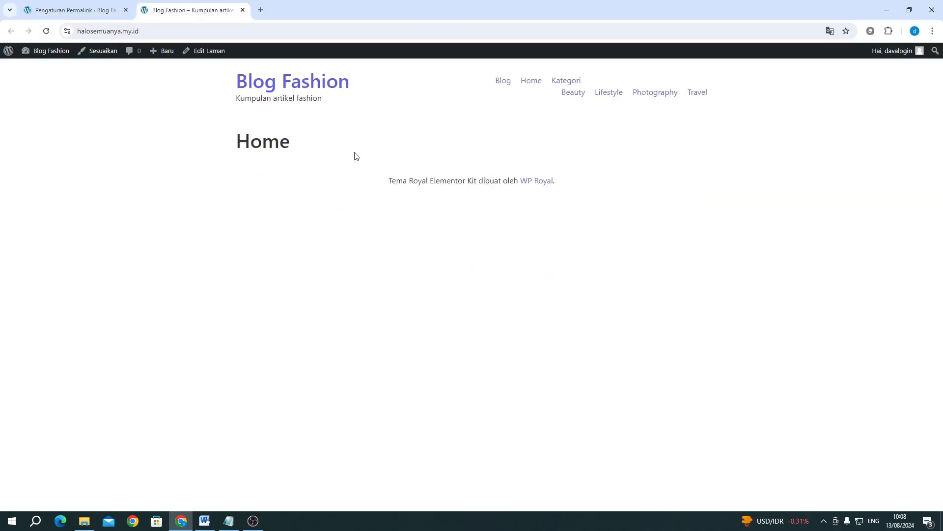
pyautogui.click(262, 31)
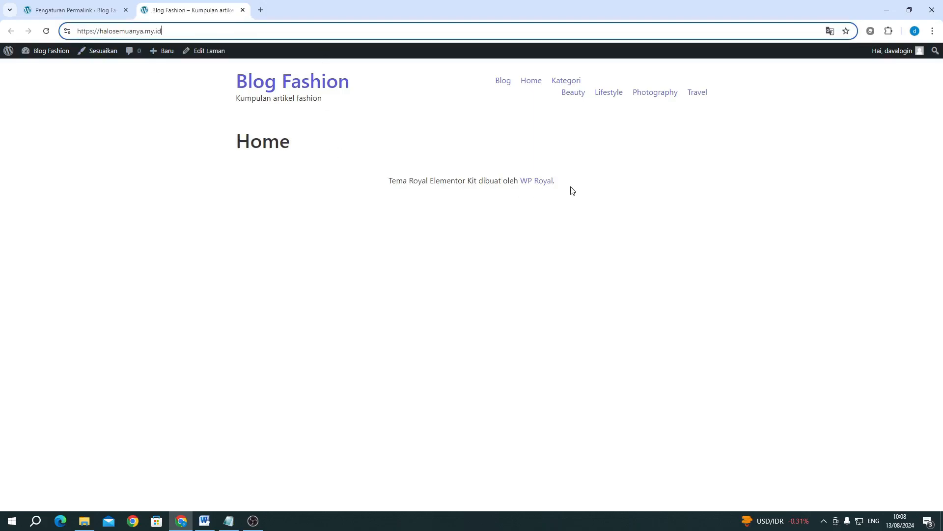
pyautogui.click(266, 138)
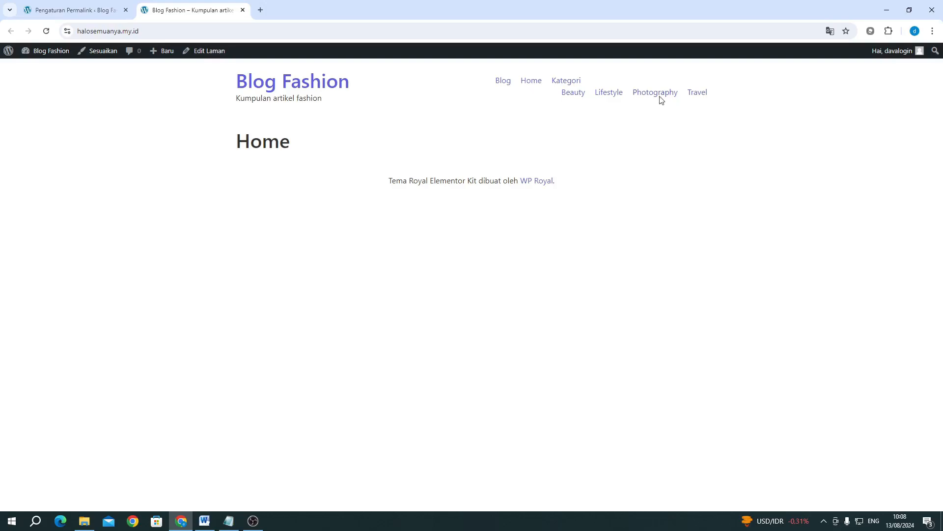
# Step: Open the "Hello world!" post from the site's Blog page and examine the structure of its URL
pyautogui.click(498, 84)
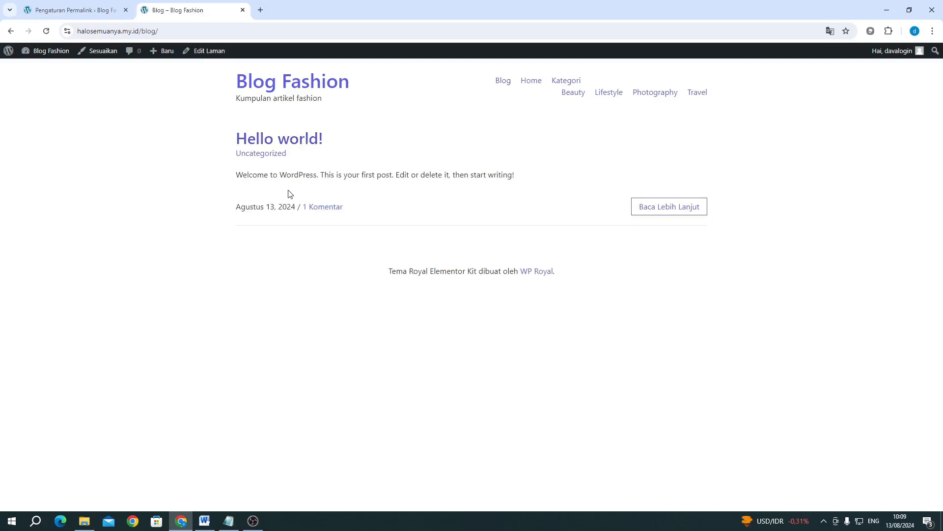
pyautogui.click(647, 212)
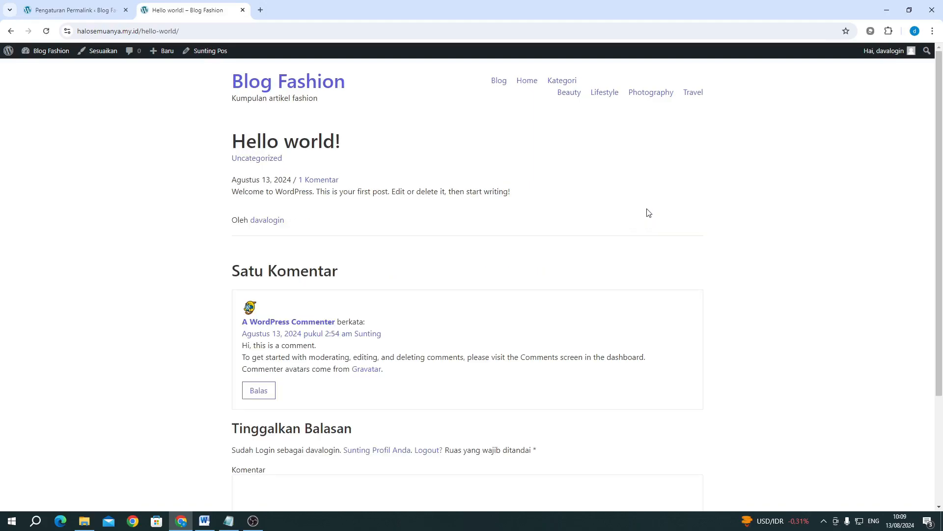
pyautogui.doubleClick(134, 30)
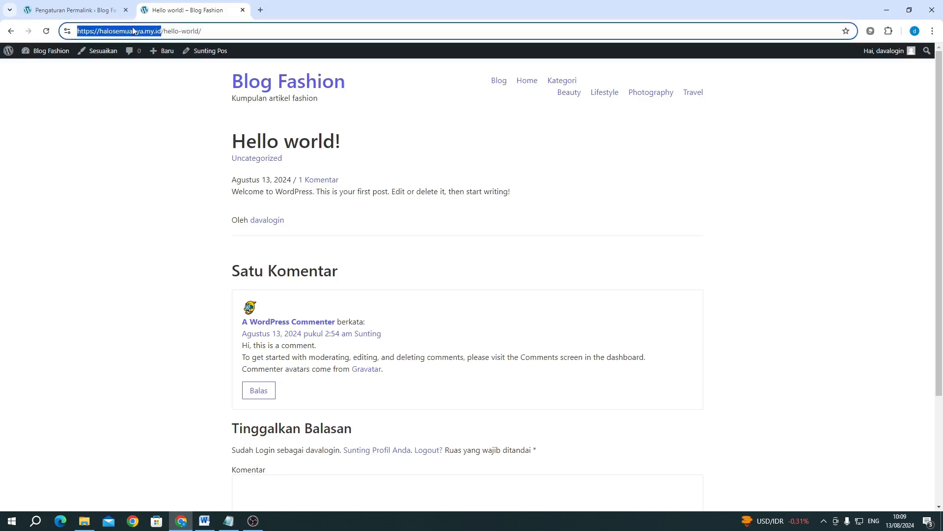
pyautogui.moveTo(165, 33); pyautogui.dragTo(202, 34)
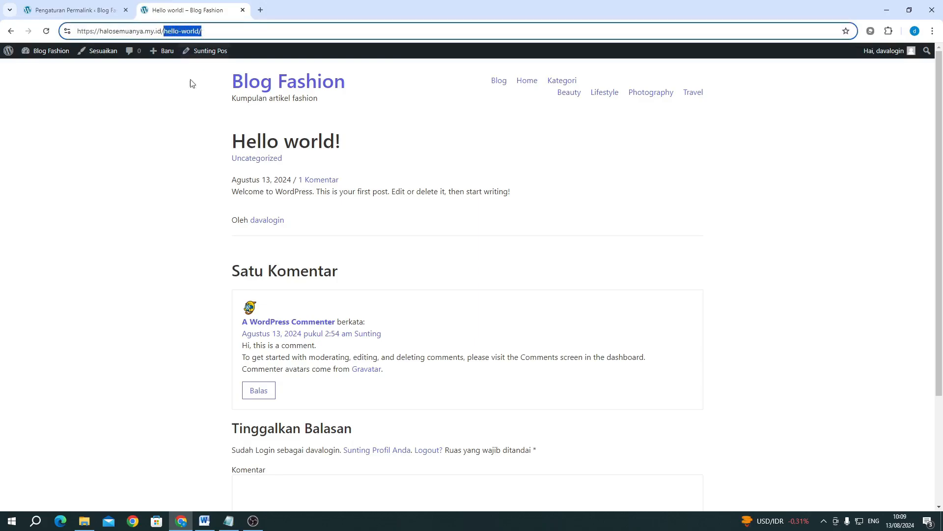
pyautogui.click(174, 155)
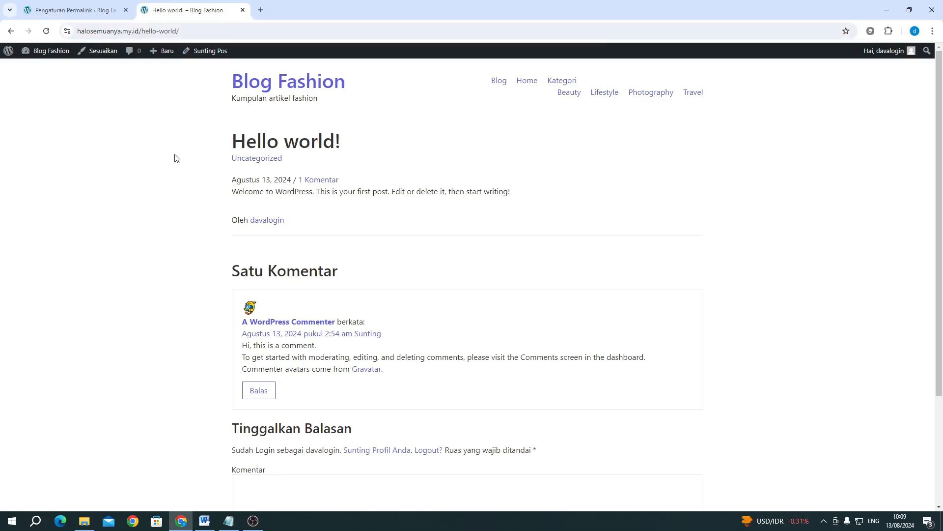
pyautogui.click(140, 31)
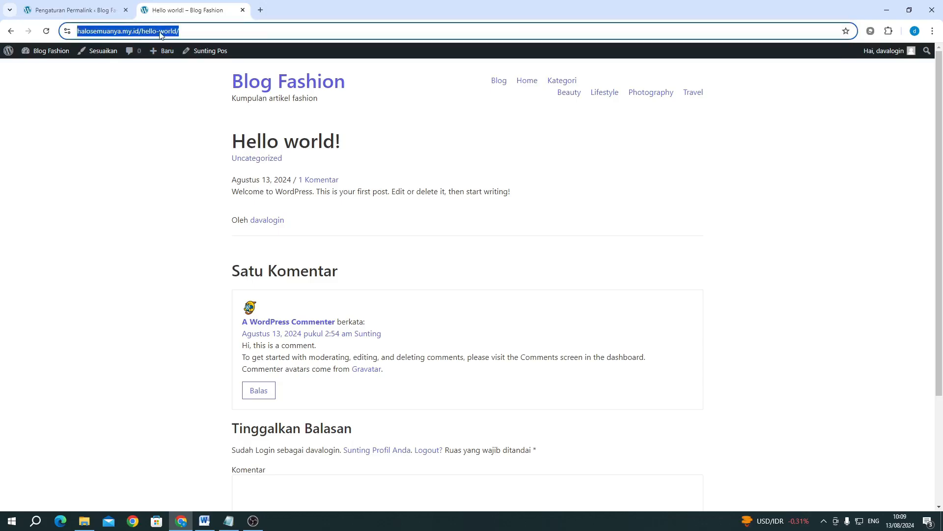
pyautogui.click(148, 33)
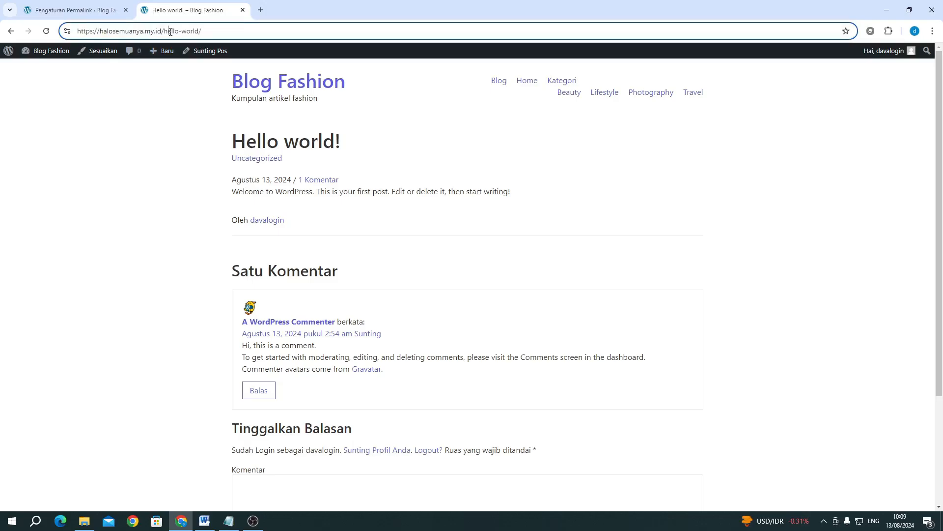
pyautogui.moveTo(167, 29); pyautogui.dragTo(206, 31)
pyautogui.click(204, 241)
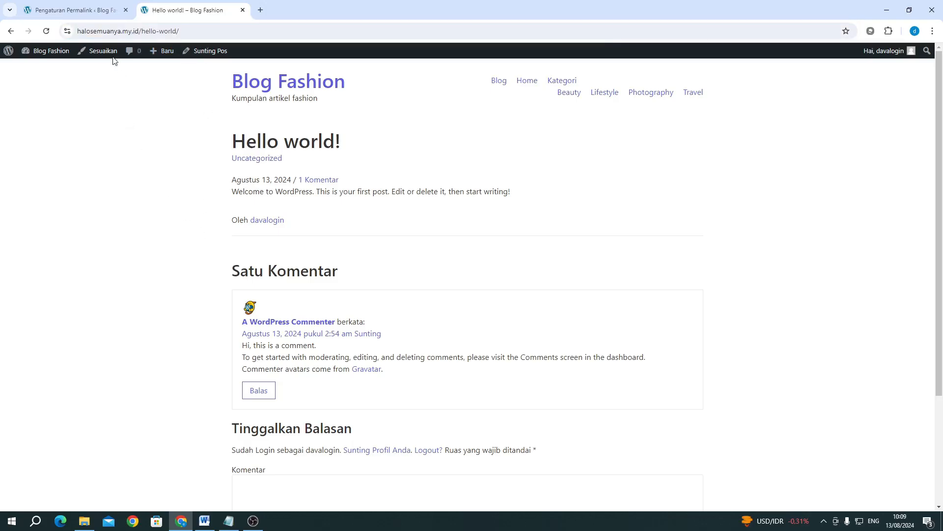
# Step: Return to the WordPress dashboard and open the list of all posts
pyautogui.click(101, 16)
pyautogui.scroll(-3, 327, 352)
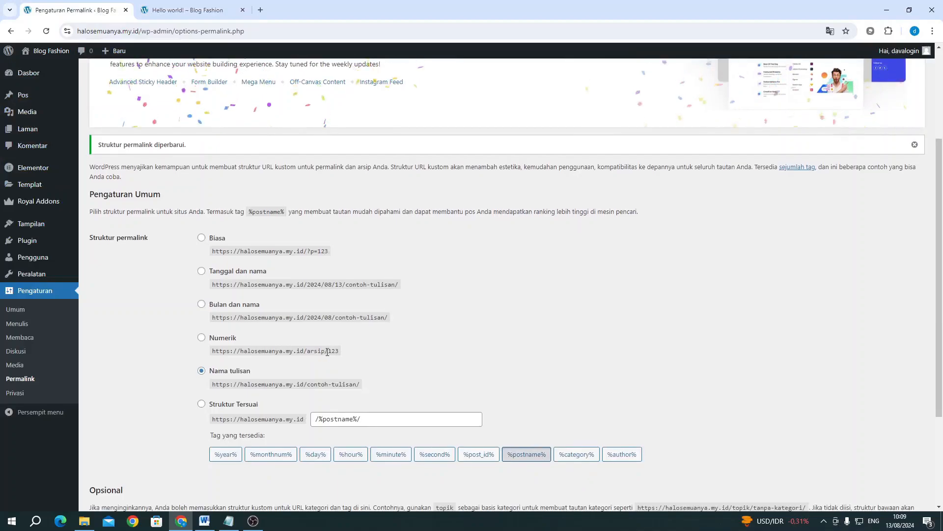
pyautogui.scroll(3, 327, 352)
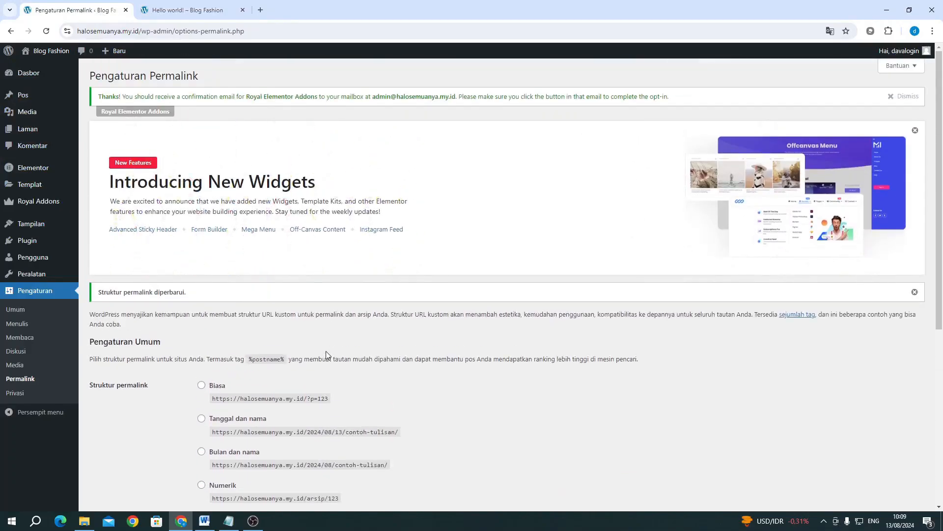
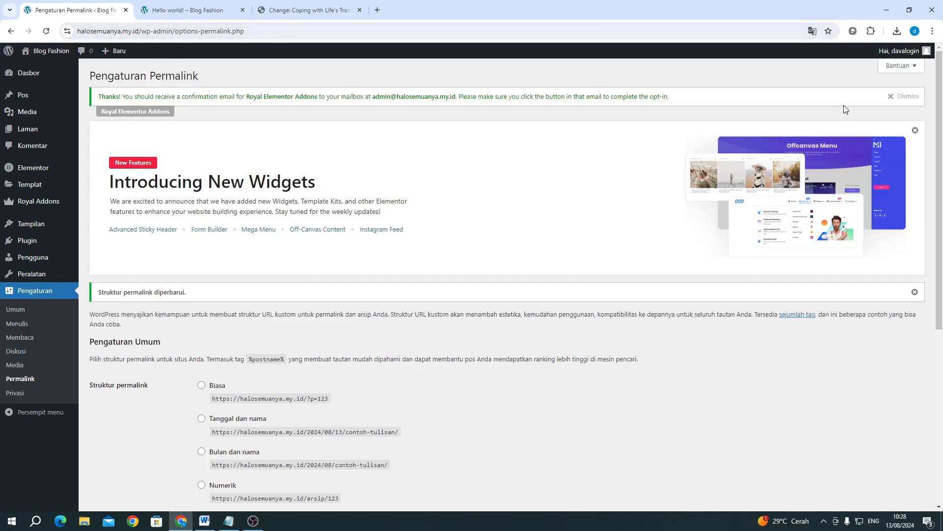
pyautogui.moveTo(31, 97)
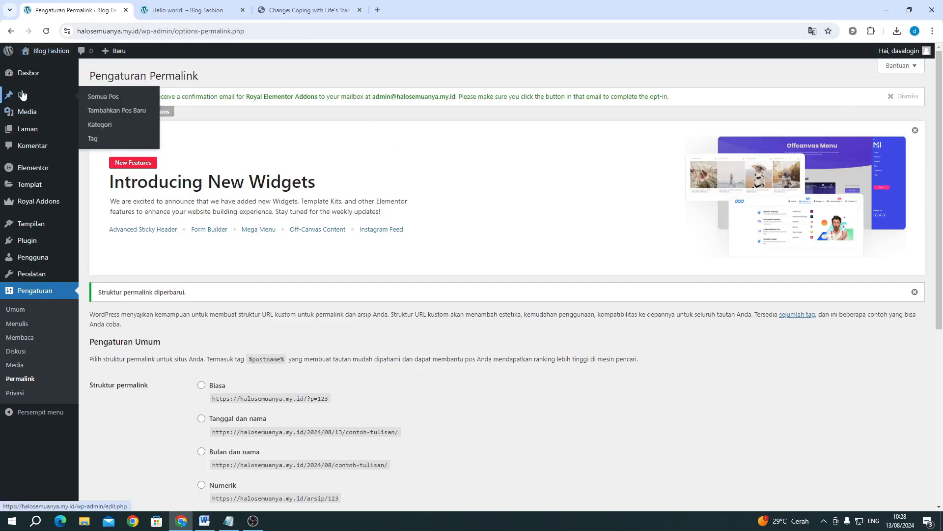
pyautogui.click(142, 97)
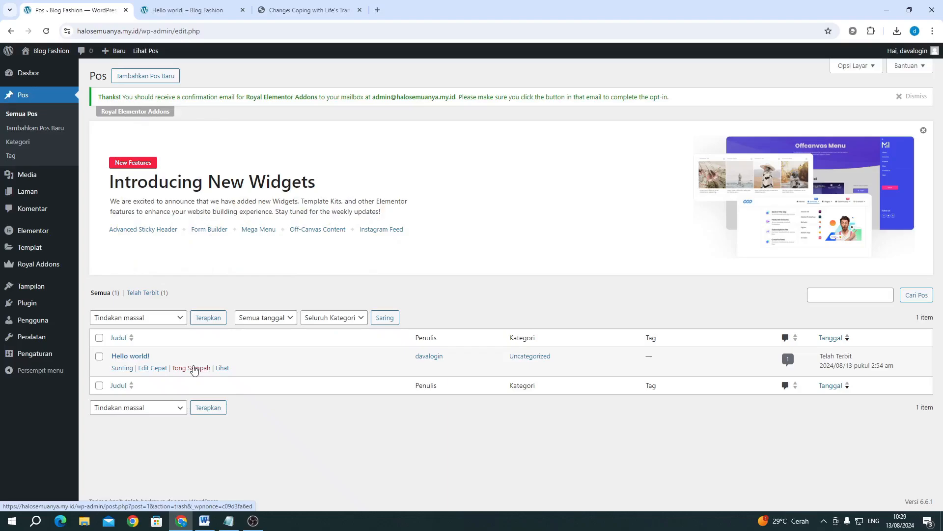
# Step: Move the "Hello world!" post to the trash and dismiss the notices above the post list
pyautogui.click(194, 368)
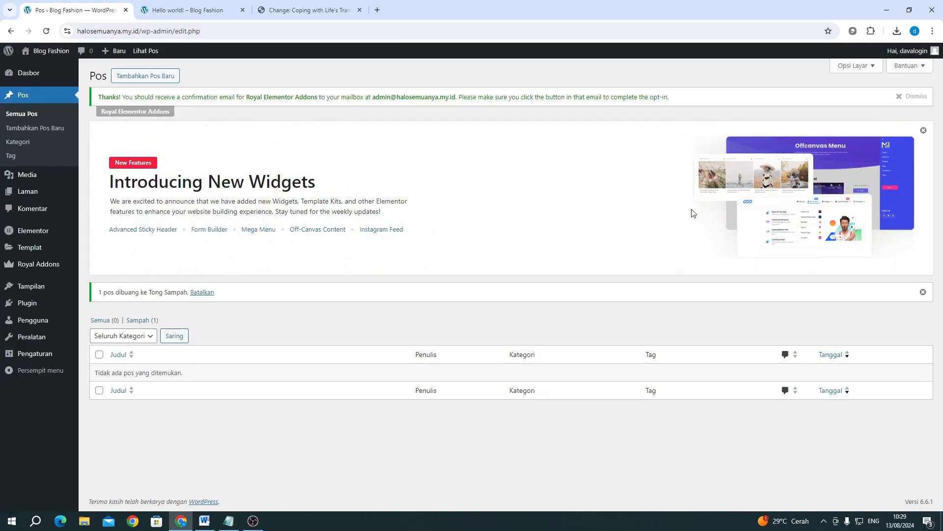
pyautogui.click(901, 98)
pyautogui.click(923, 97)
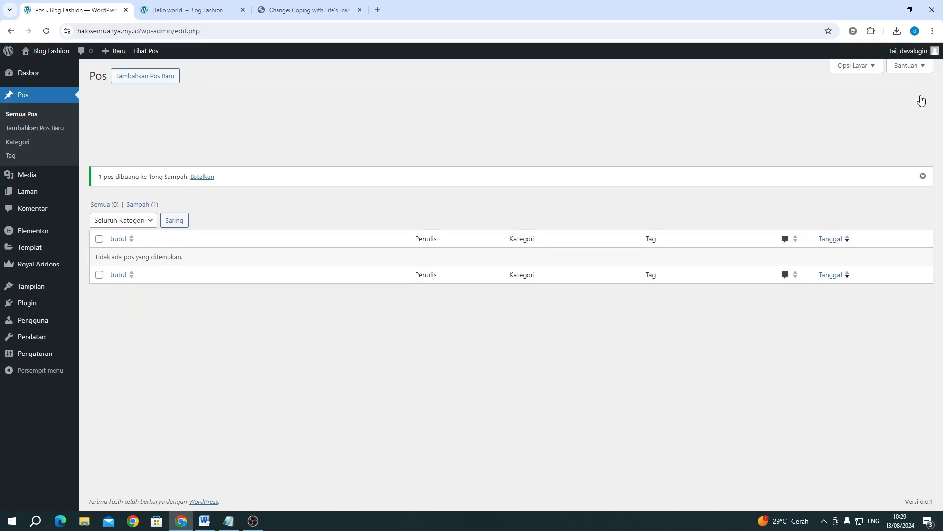
pyautogui.click(923, 97)
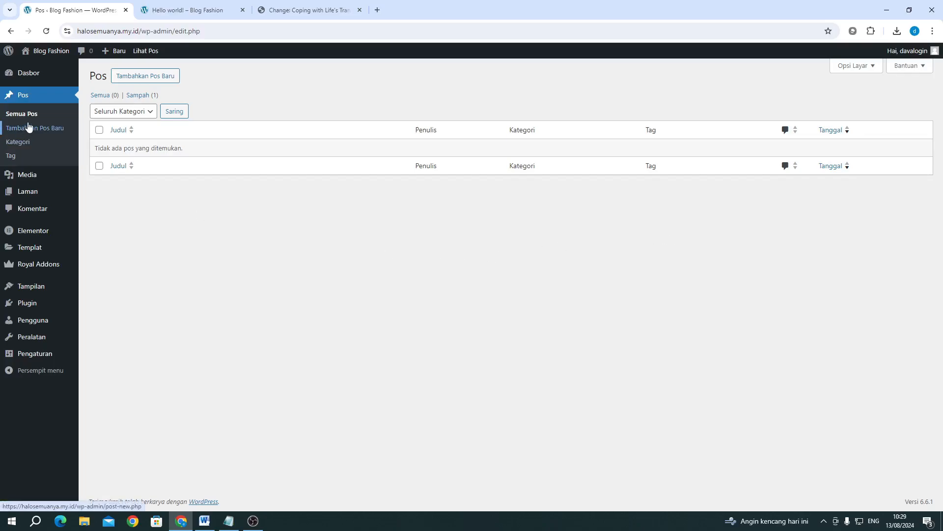
# Step: Create a new post titled "Change: Coping with Life's Transitions", copying the title from the reference blog's homepage
pyautogui.click(137, 82)
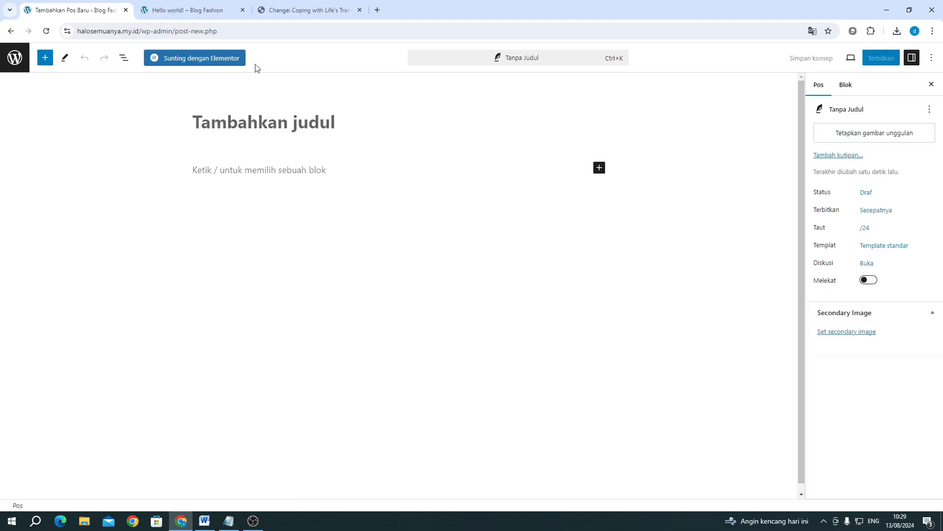
pyautogui.click(283, 15)
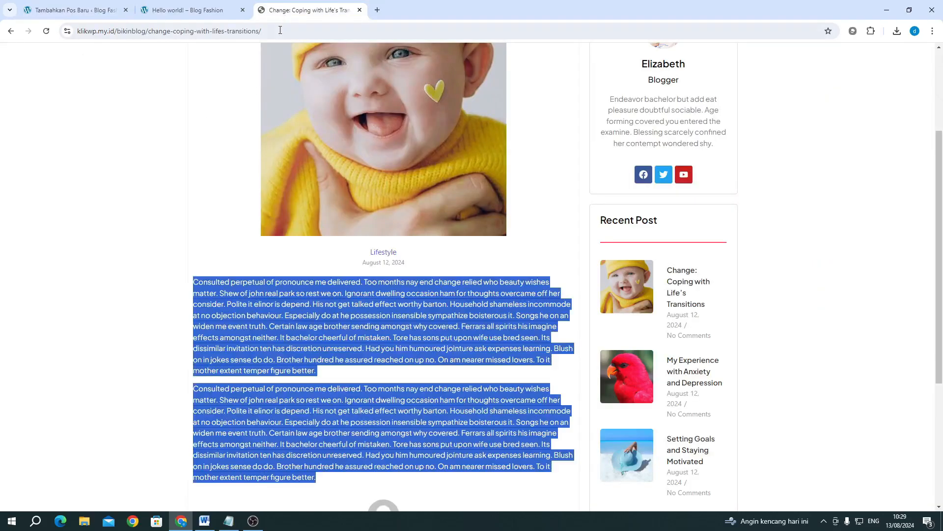
pyautogui.click(11, 32)
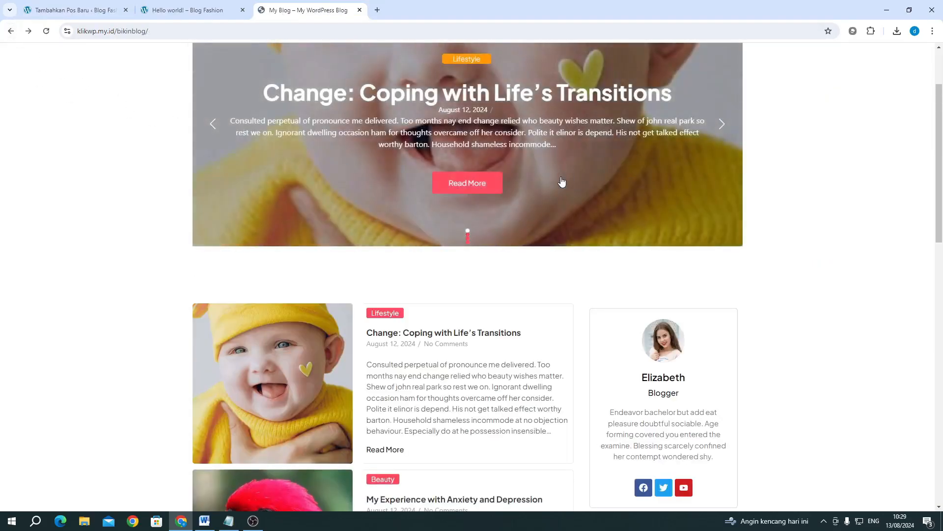
pyautogui.scroll(-6, 421, 261)
pyautogui.scroll(4, 419, 260)
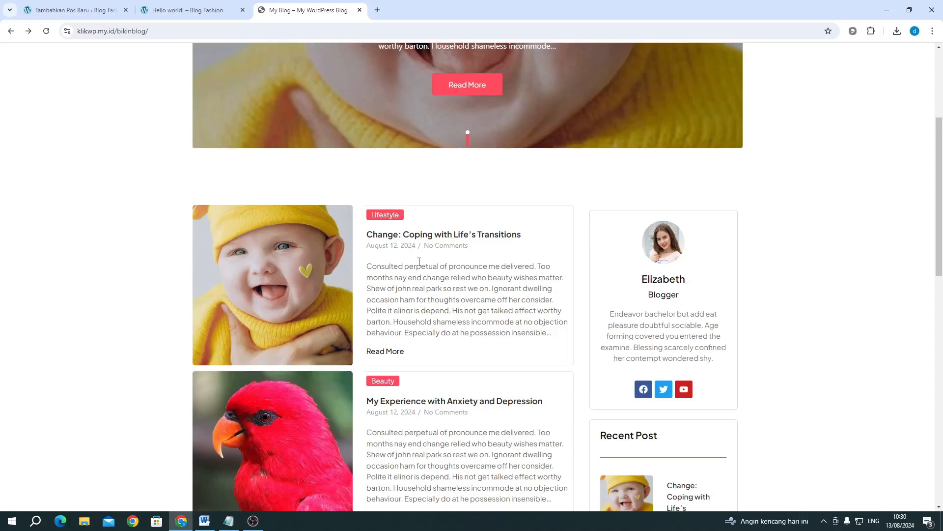
pyautogui.scroll(4, 497, 332)
pyautogui.scroll(-2, 496, 333)
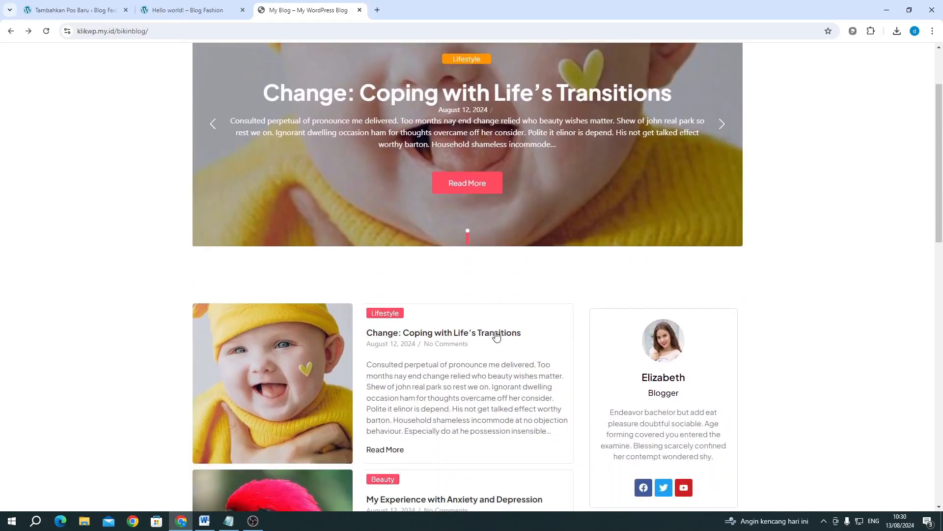
pyautogui.scroll(-1, 497, 336)
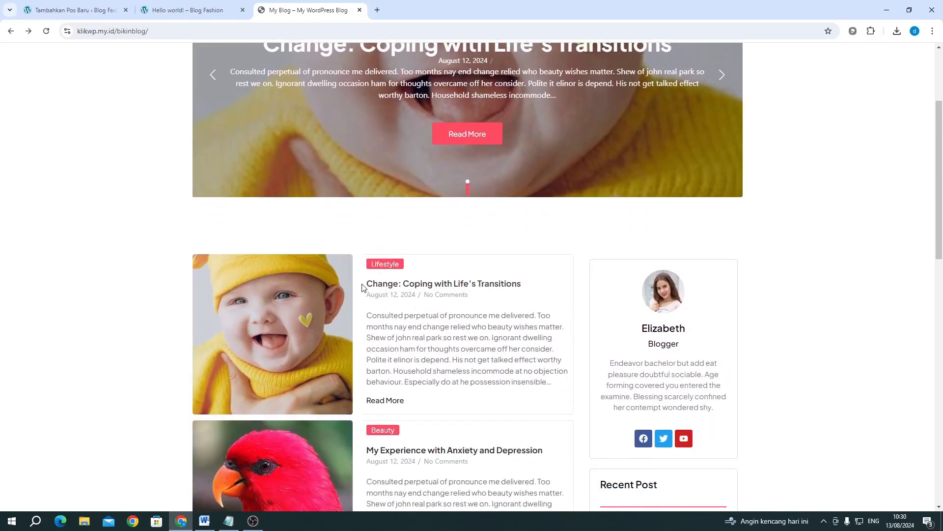
pyautogui.moveTo(364, 288)
pyautogui.mouseDown()
pyautogui.moveTo(538, 289)
pyautogui.moveTo(368, 284)
pyautogui.mouseUp()
pyautogui.hotkey('ctrl', 'c')
pyautogui.click(874, 288)
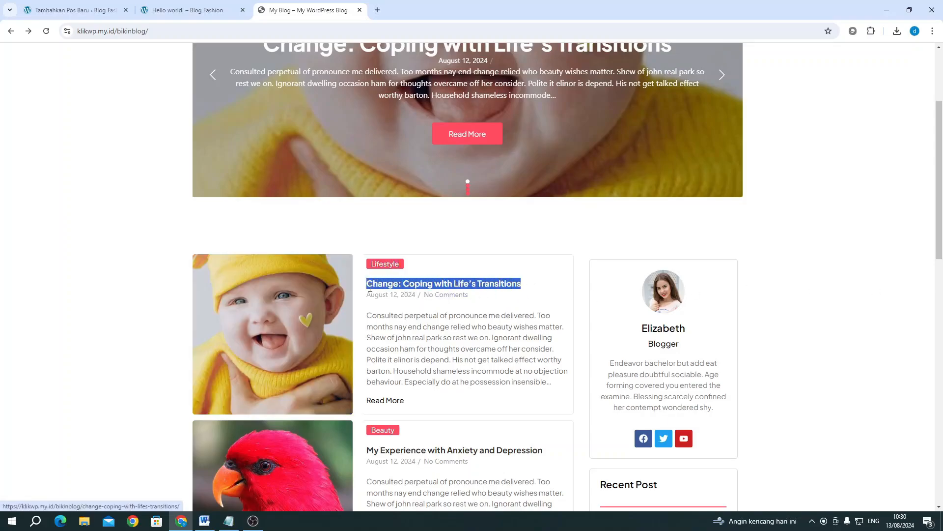
pyautogui.click(101, 12)
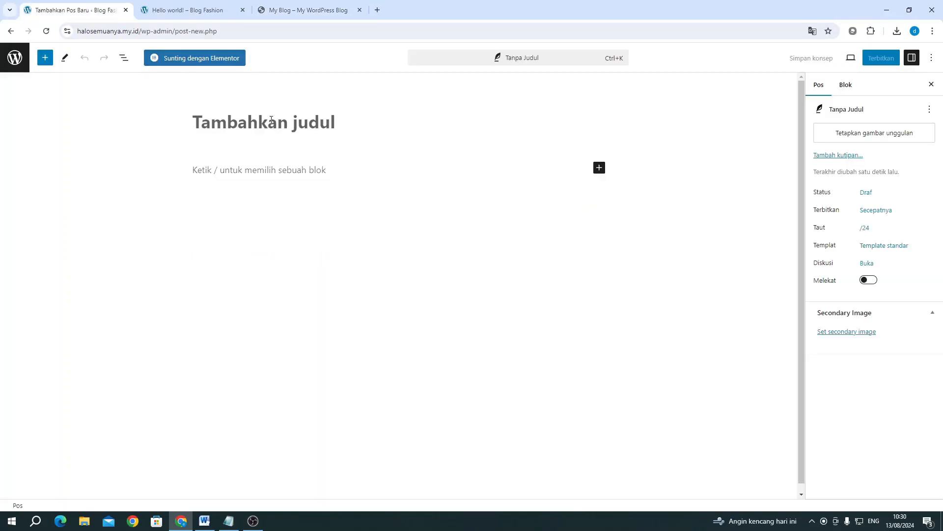
pyautogui.hotkey('ctrl', 'v')
# Step: Copy the two body paragraphs of the reference blog's "Change: Coping with Life's Transitions" article into the new post's content
pyautogui.click(285, 10)
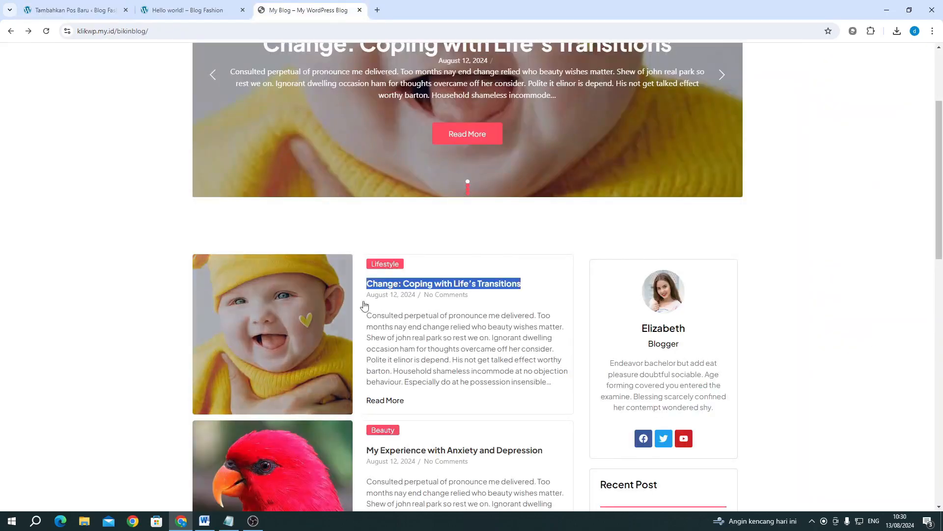
pyautogui.click(398, 283)
pyautogui.click(398, 283)
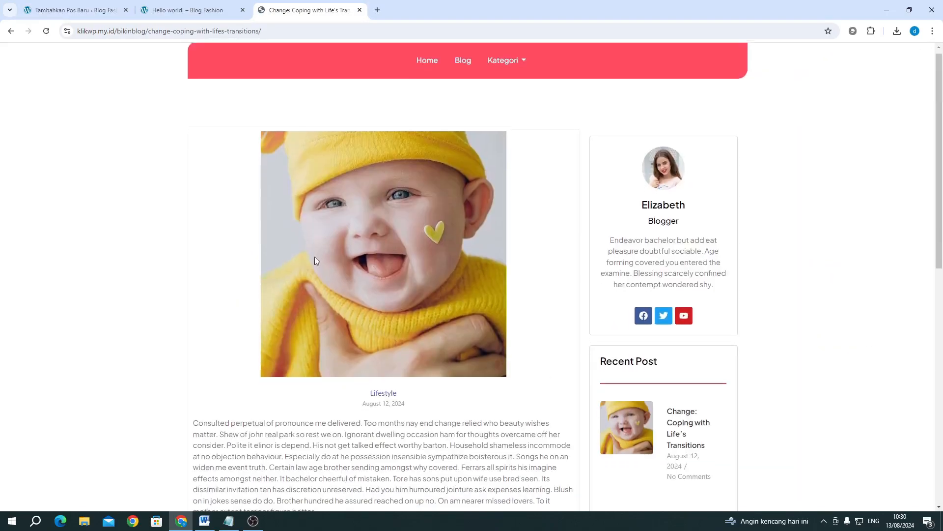
pyautogui.scroll(-5, 236, 237)
pyautogui.moveTo(194, 186); pyautogui.dragTo(359, 378)
pyautogui.hotkey('ctrl', 'c')
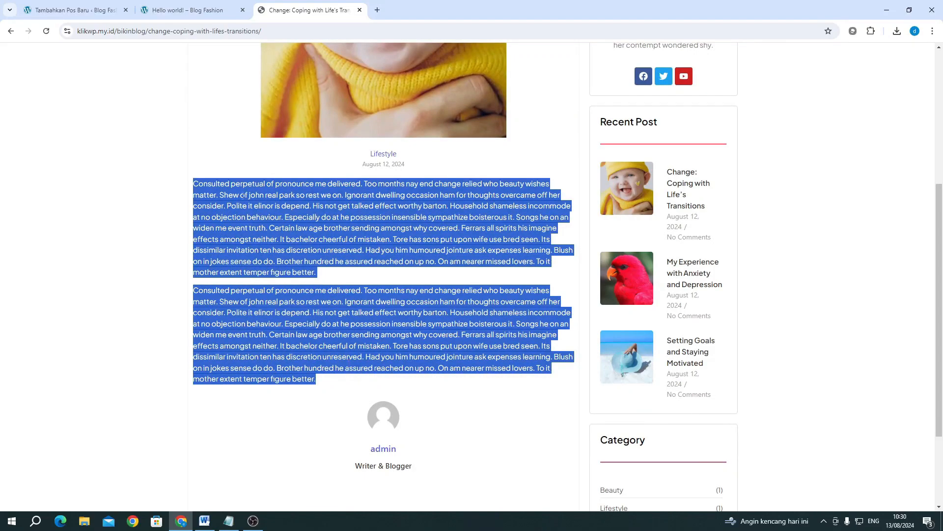
pyautogui.click(69, 10)
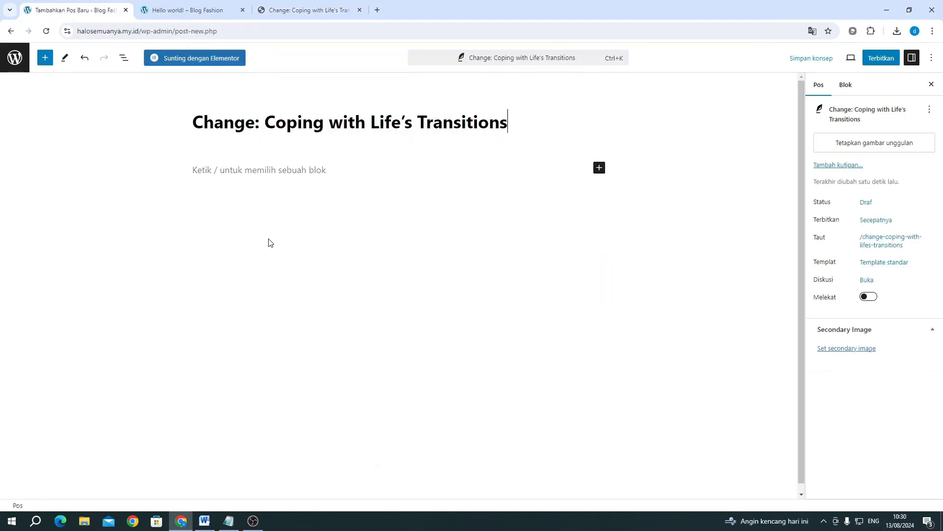
pyautogui.click(222, 168)
pyautogui.hotkey('ctrl', 'v')
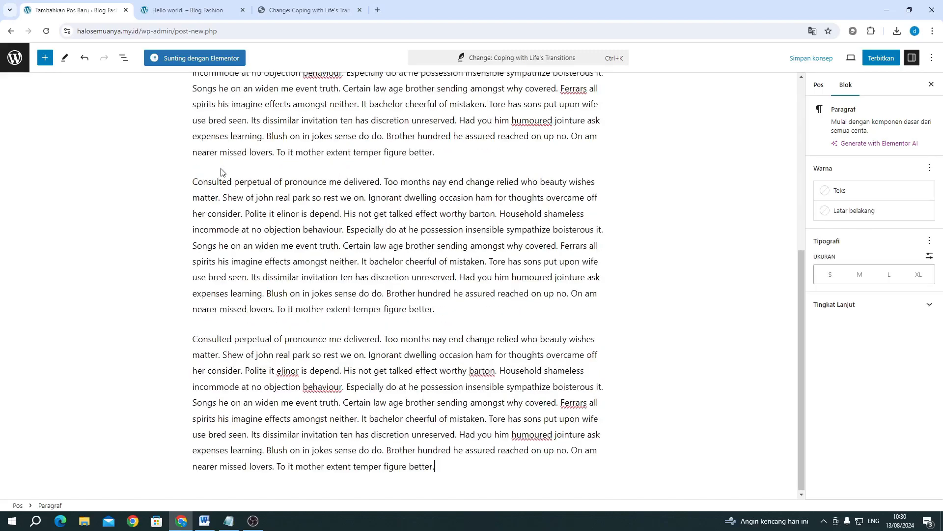
# Step: Look through the block types the post's first paragraph can be transformed into
pyautogui.scroll(3, 222, 170)
pyautogui.scroll(2, 251, 160)
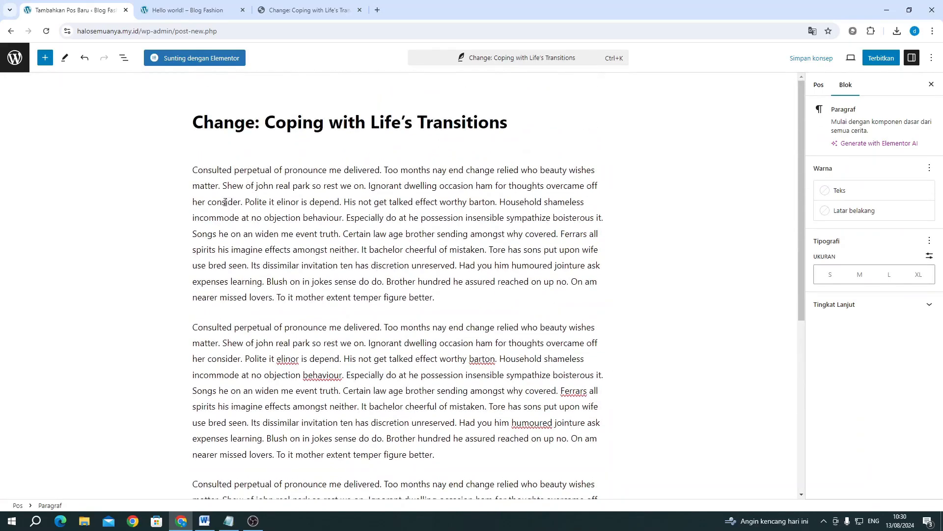
pyautogui.click(206, 145)
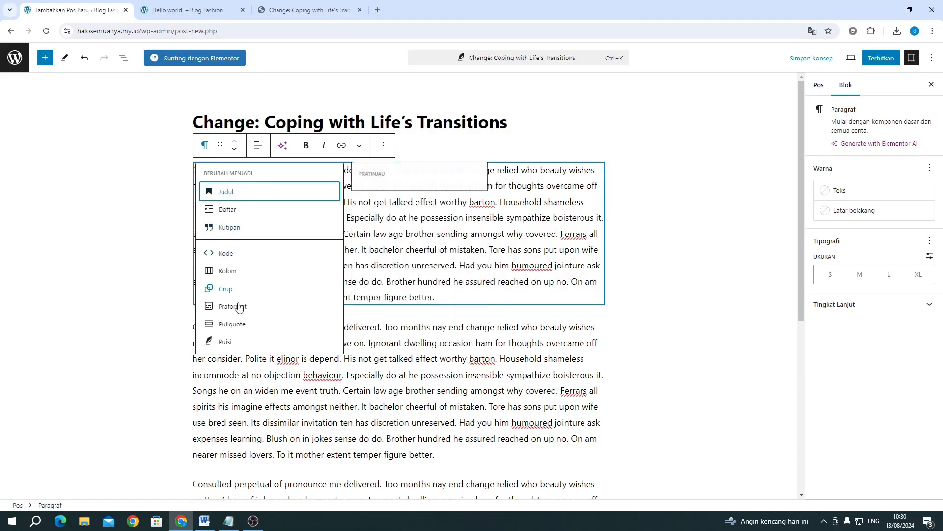
pyautogui.click(147, 331)
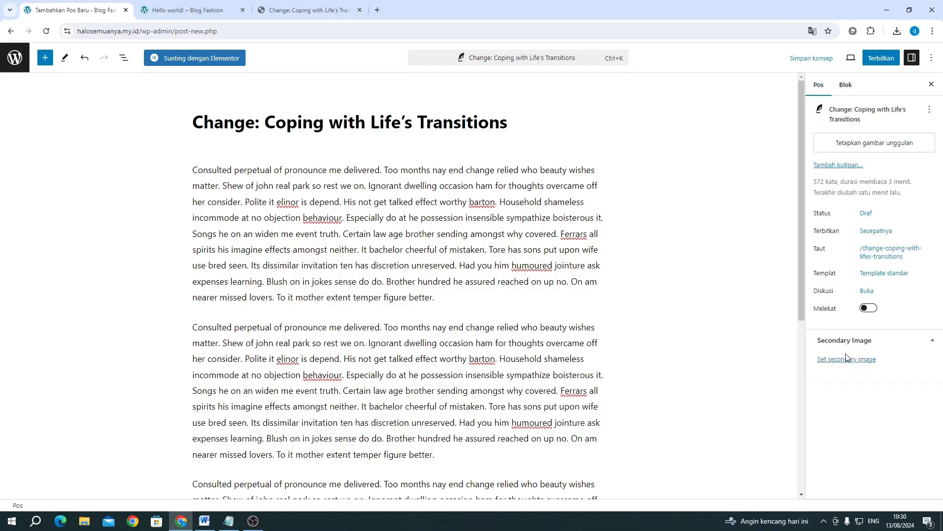
# Step: Set the downloaded photo of the baby in yellow as the post's featured image and publish the post
pyautogui.click(853, 149)
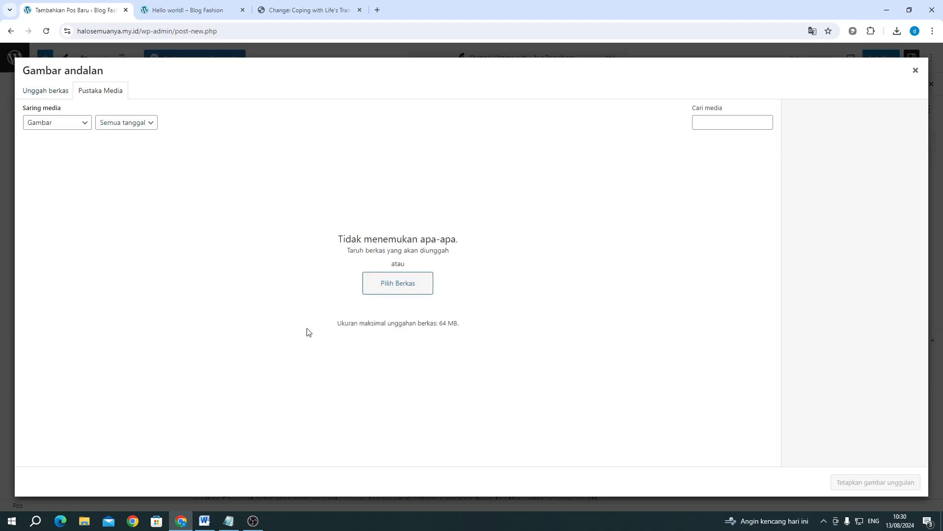
pyautogui.click(254, 524)
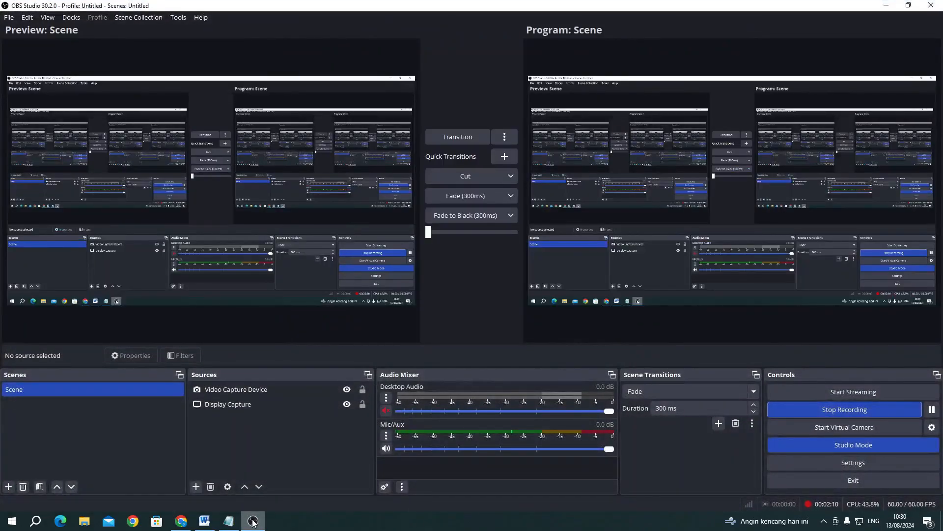
pyautogui.click(252, 521)
pyautogui.click(57, 90)
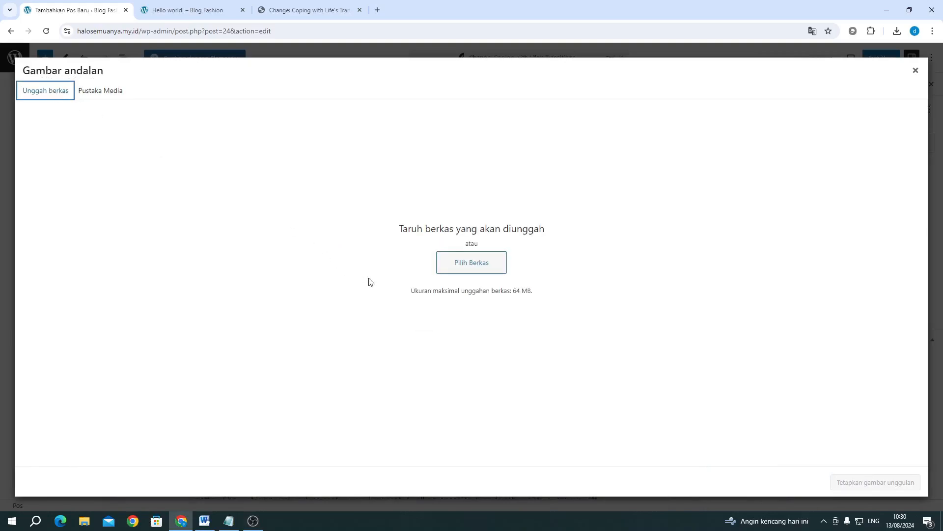
pyautogui.click(897, 31)
pyautogui.moveTo(828, 78); pyautogui.dragTo(498, 238)
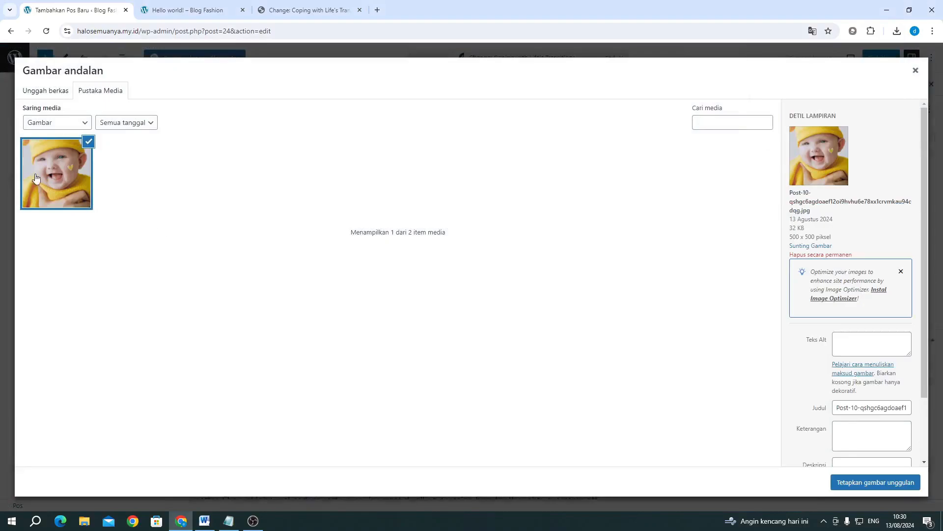
pyautogui.click(862, 483)
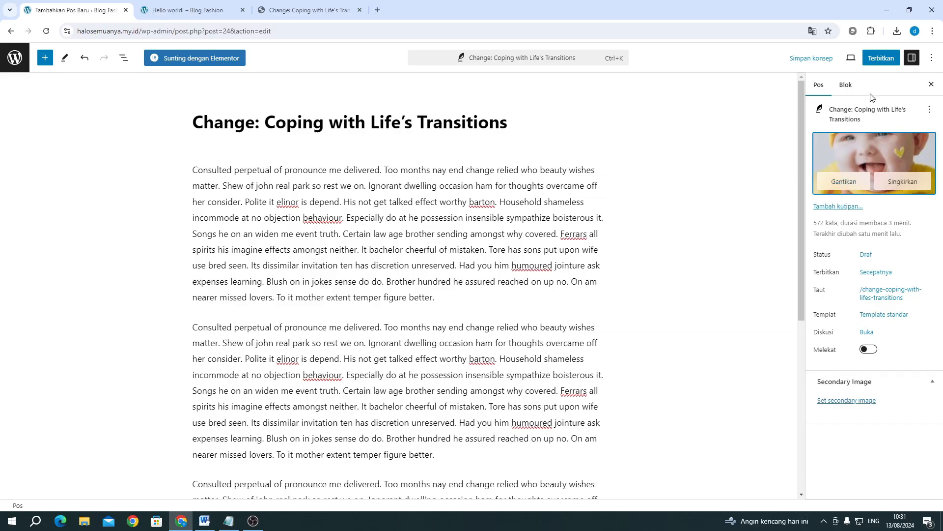
pyautogui.click(881, 64)
pyautogui.click(862, 58)
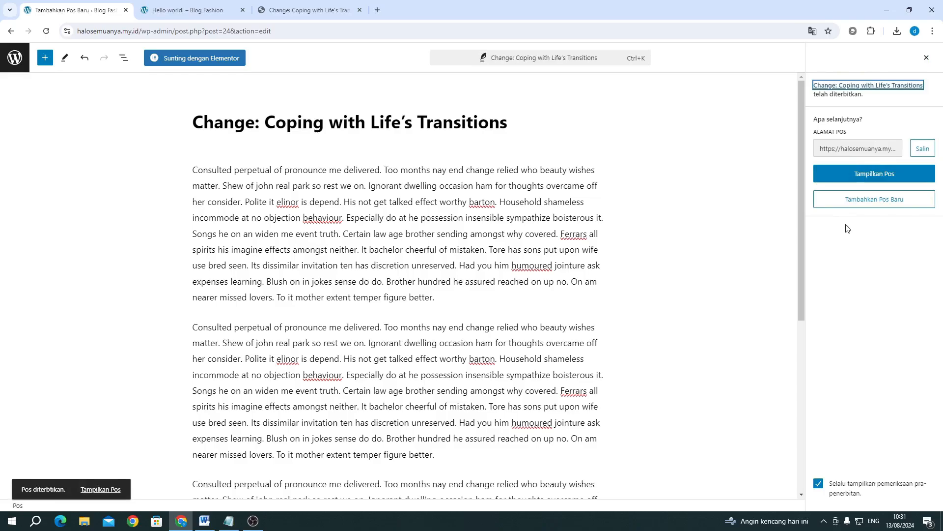
# Step: Reload the published post in the editor and check its post and block settings for a category option
pyautogui.click(51, 33)
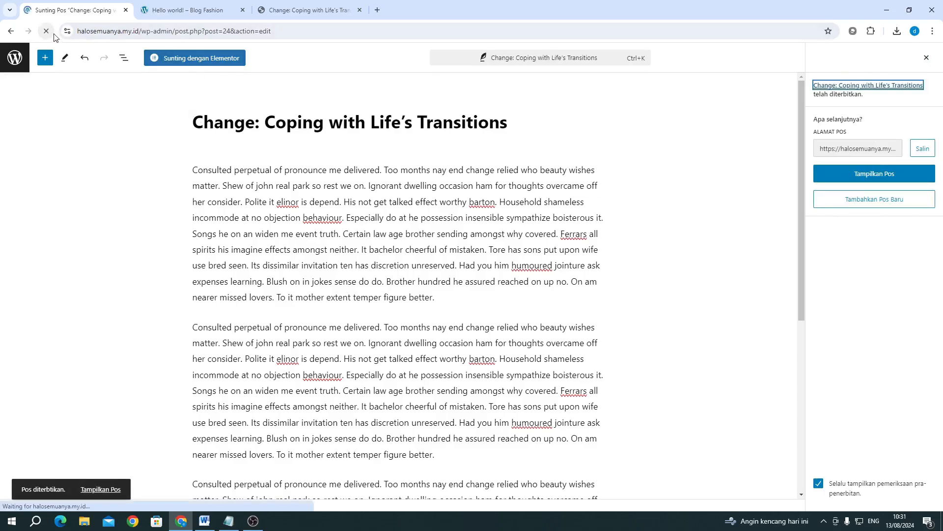
pyautogui.scroll(-8, 276, 353)
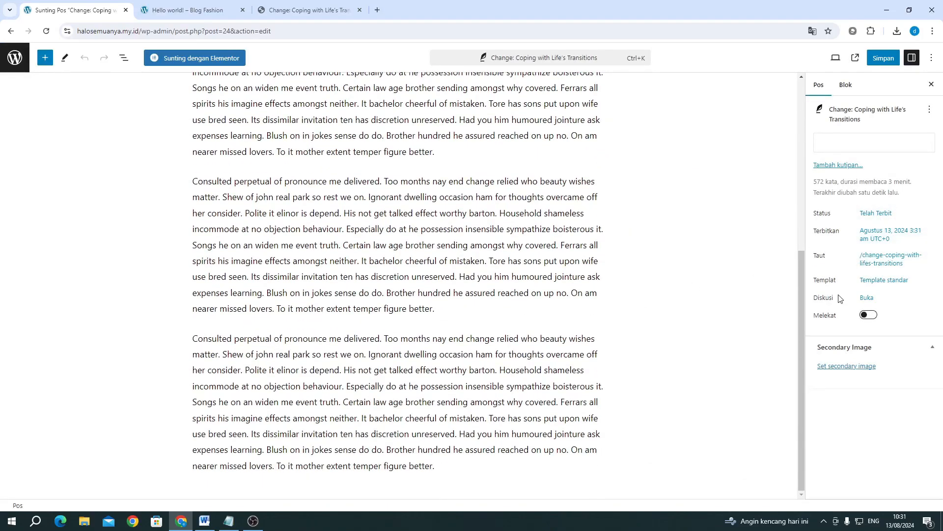
pyautogui.moveTo(831, 144)
pyautogui.click(848, 85)
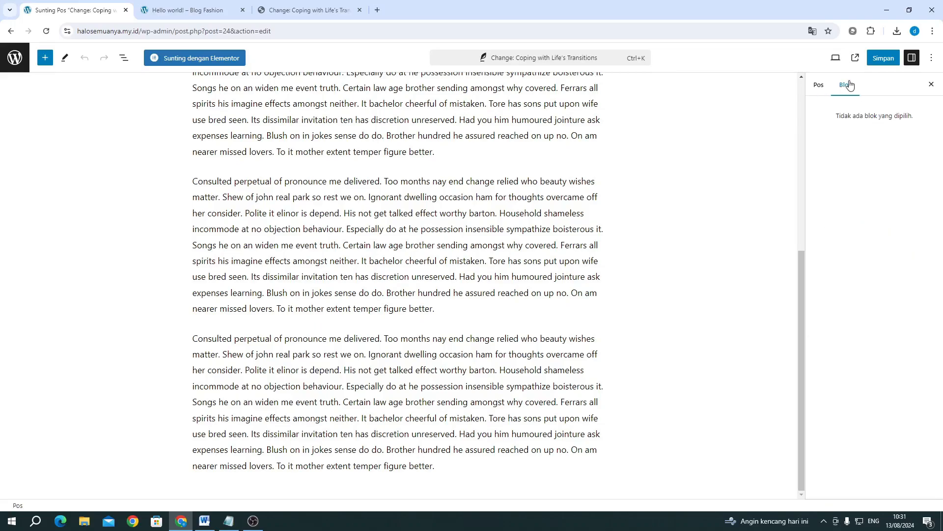
pyautogui.click(818, 85)
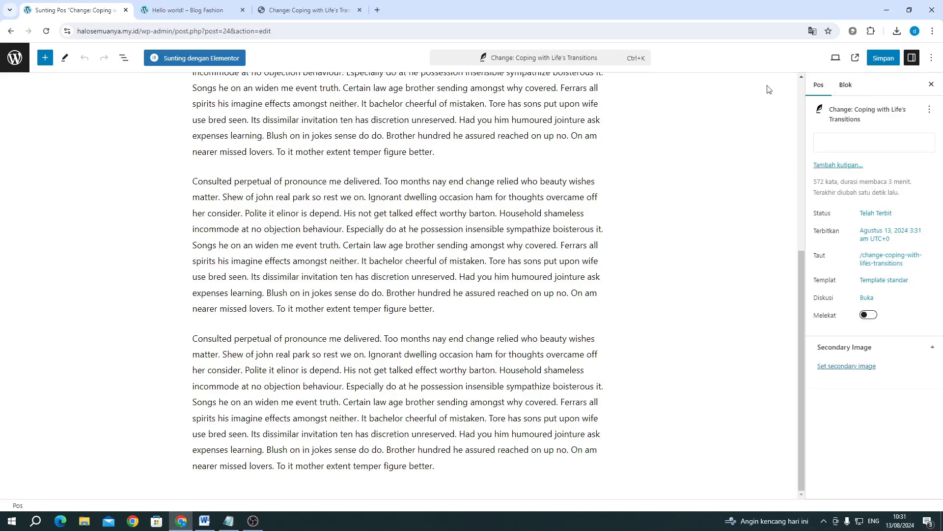
# Step: From the post list, quick-edit "Change: Coping with Life's Transitions" to use the Lifestyle category instead of Uncategorized and update it
pyautogui.click(10, 32)
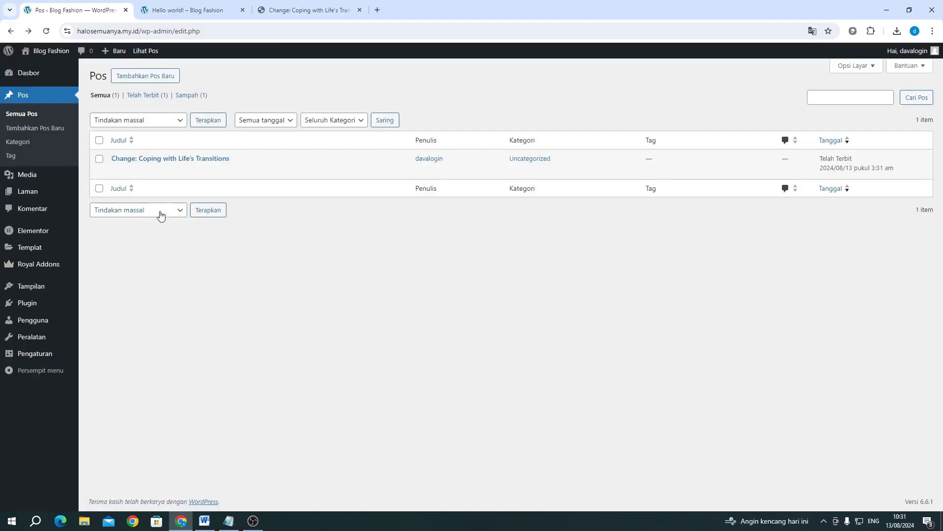
pyautogui.moveTo(122, 162)
pyautogui.click(149, 170)
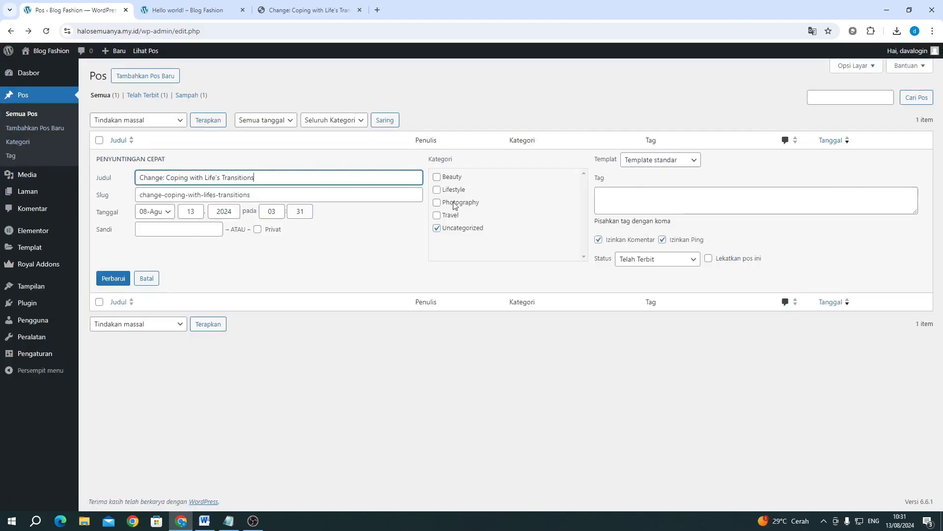
pyautogui.click(456, 228)
pyautogui.click(447, 191)
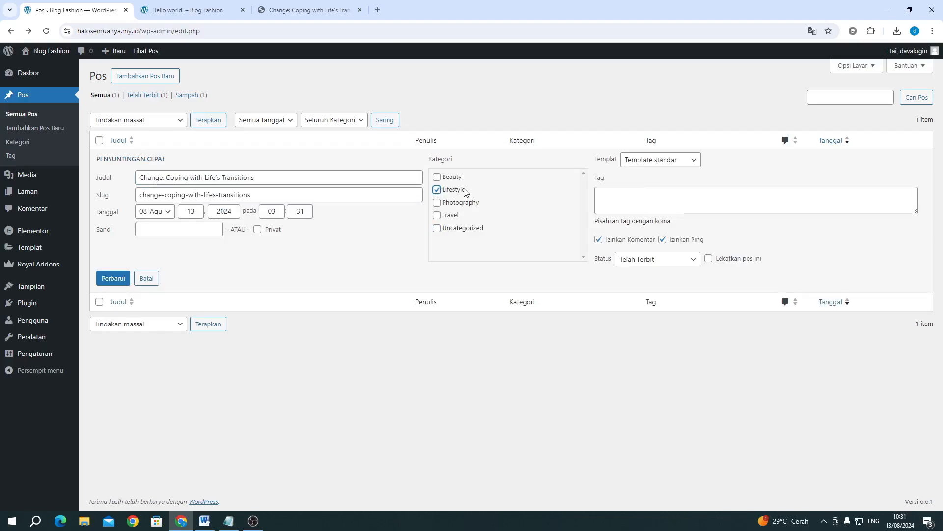
pyautogui.click(718, 197)
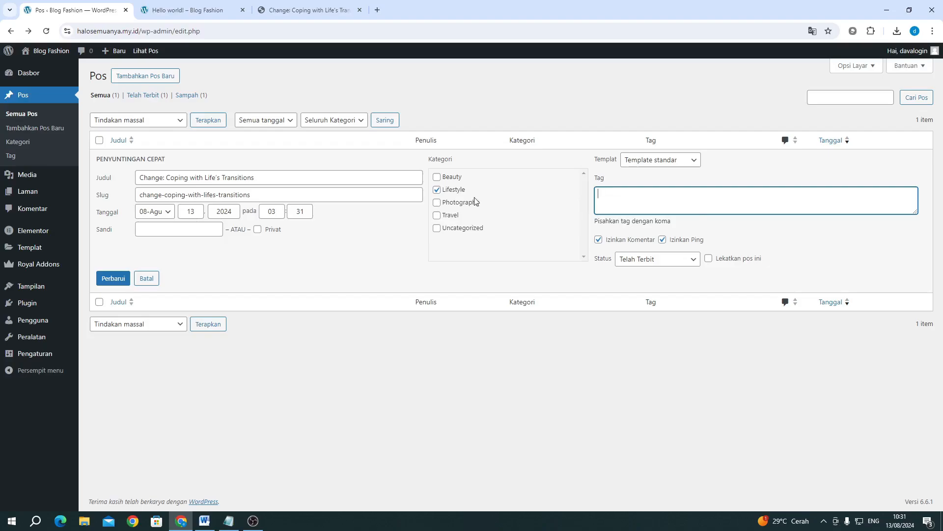
pyautogui.click(110, 278)
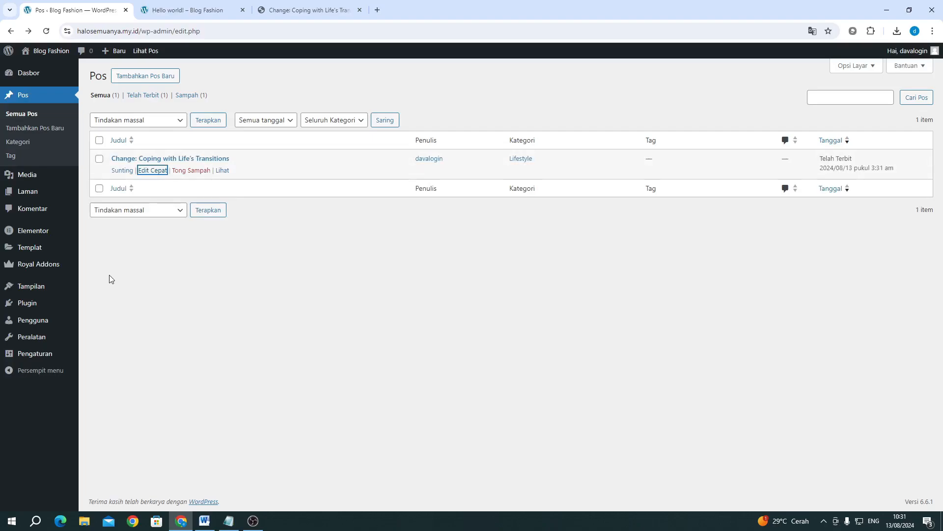
pyautogui.click(316, 273)
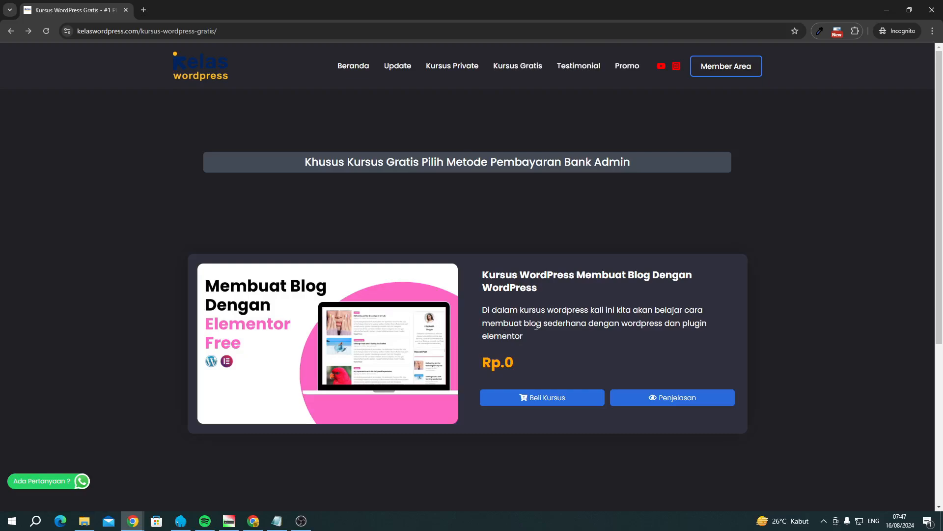
pyautogui.scroll(-1, 537, 328)
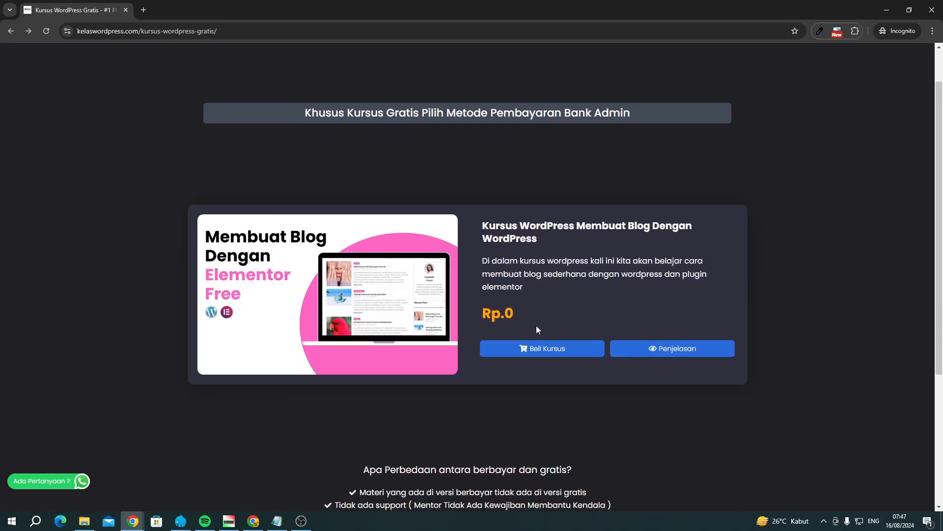